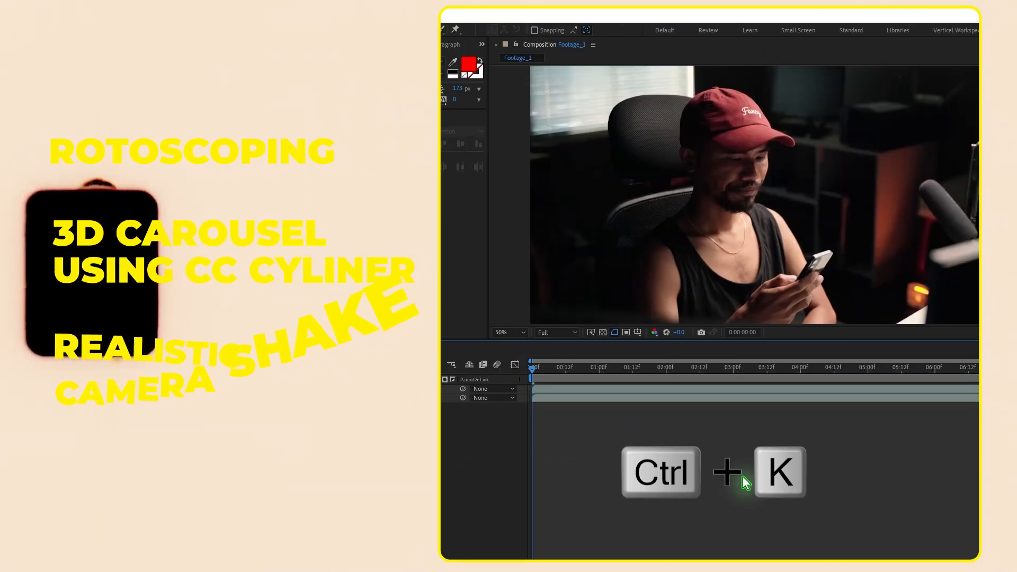
pyautogui.hotkey('ctrl', 'k')
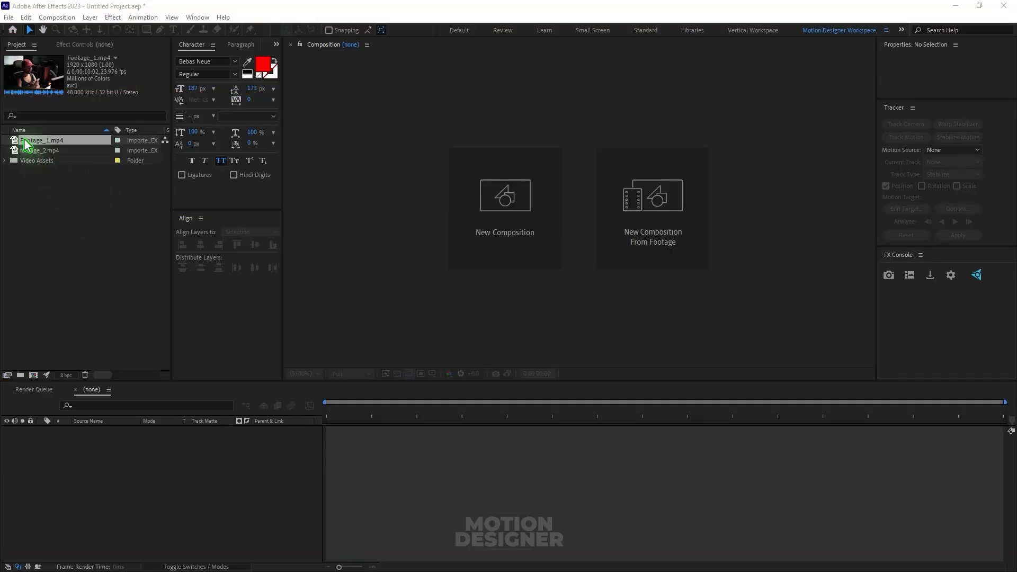
# Create a new composition from the Footage_1.mp4 clip
pyautogui.moveTo(24, 143); pyautogui.dragTo(208, 509)
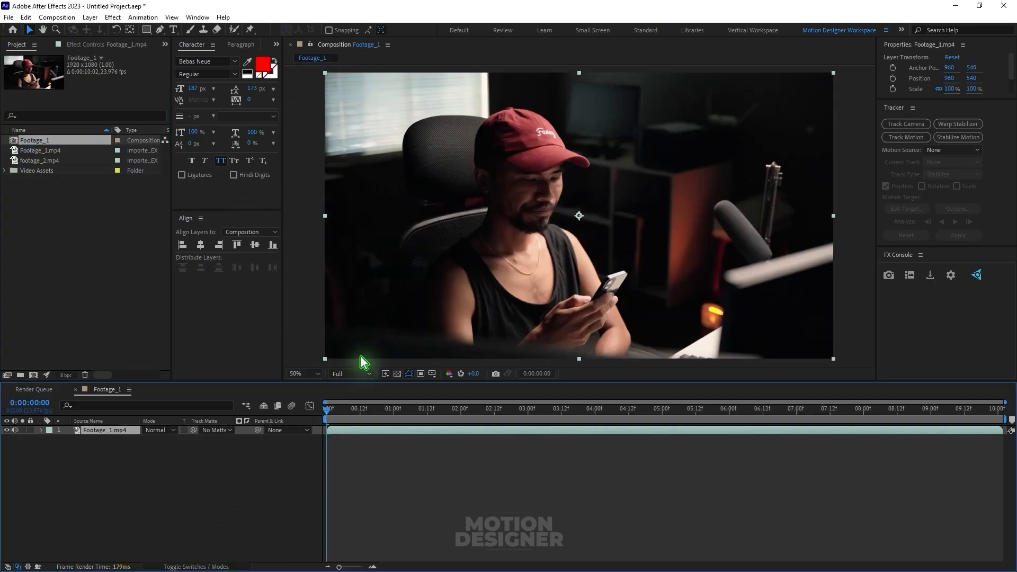
pyautogui.click(422, 504)
# Duplicate the Footage_1.mp4 layer and rename the upper copy Roto
pyautogui.click(101, 432)
pyautogui.hotkey('ctrl', 'd')
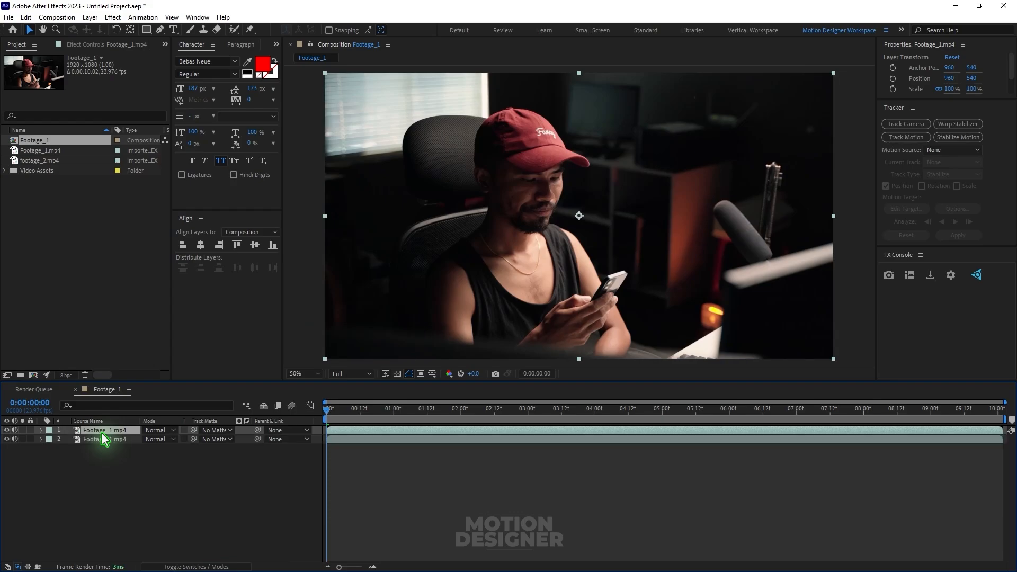
pyautogui.press('Return')
pyautogui.click(316, 513)
# Set the composition's preview resolution to Full
pyautogui.click(356, 373)
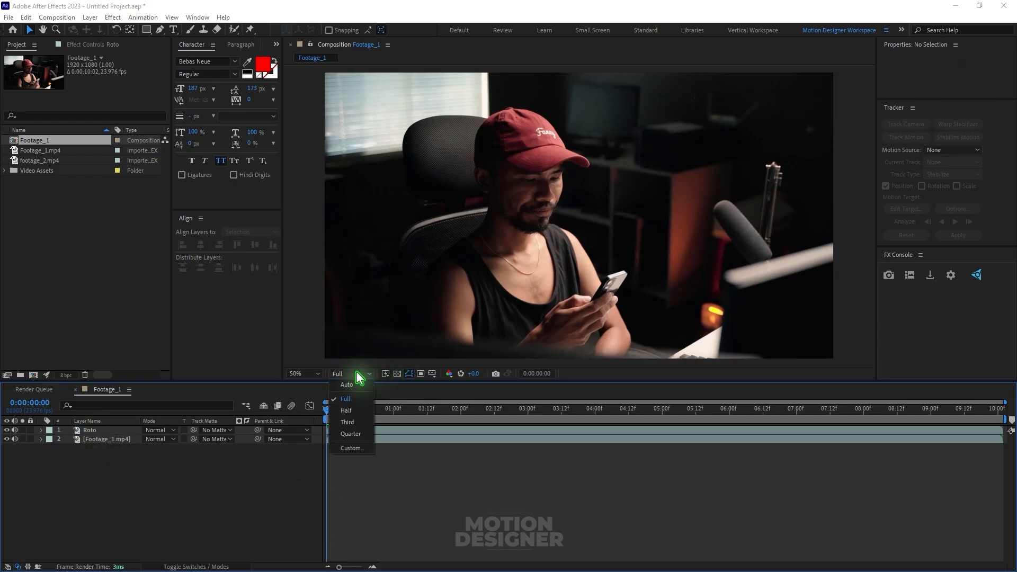
pyautogui.click(348, 400)
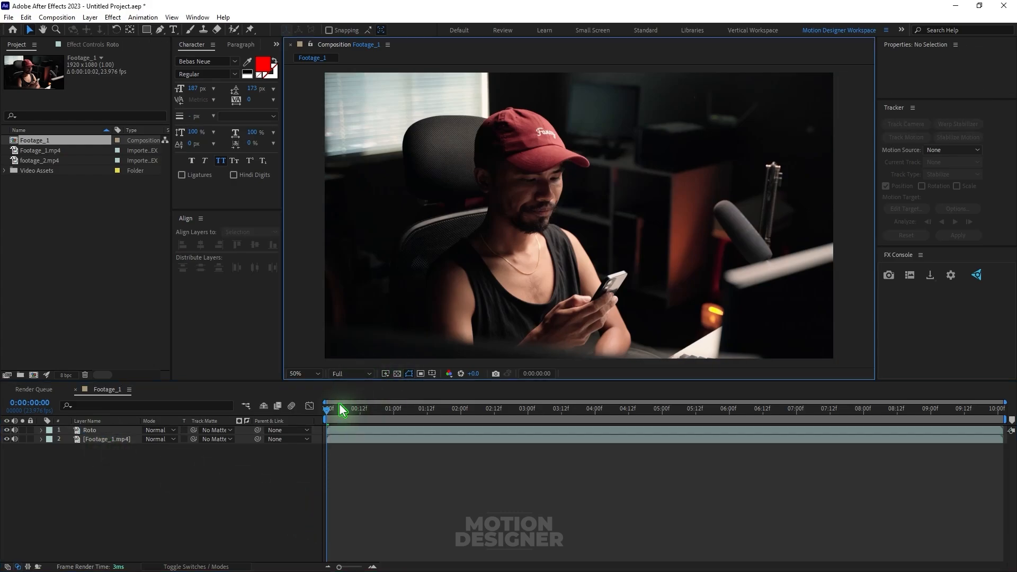
# Open the Roto layer in an enlarged viewer and paint a Roto Brush foreground selection over the man and his chair
pyautogui.click(91, 433)
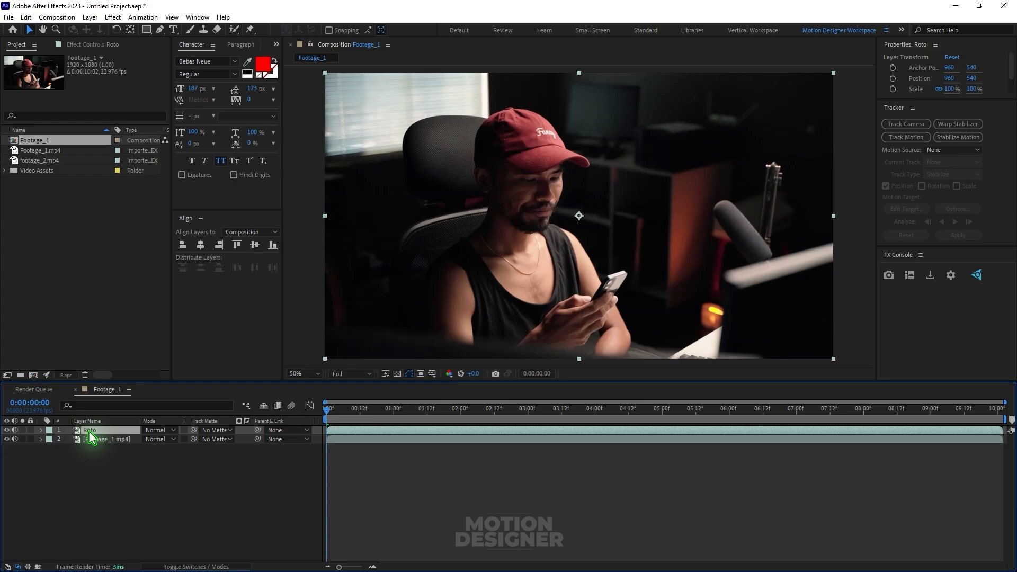
pyautogui.doubleClick(90, 432)
pyautogui.click(234, 30)
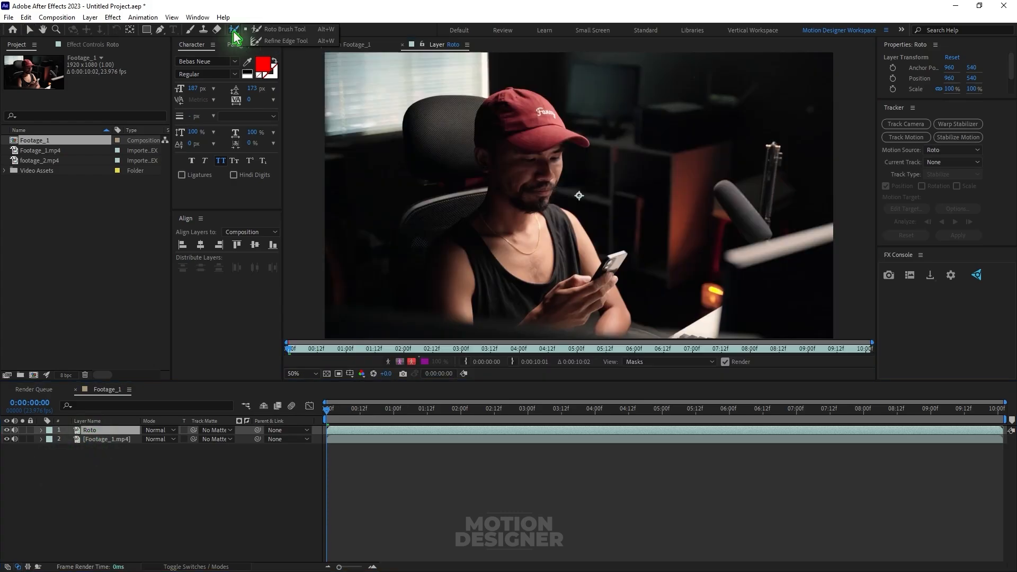
pyautogui.click(296, 30)
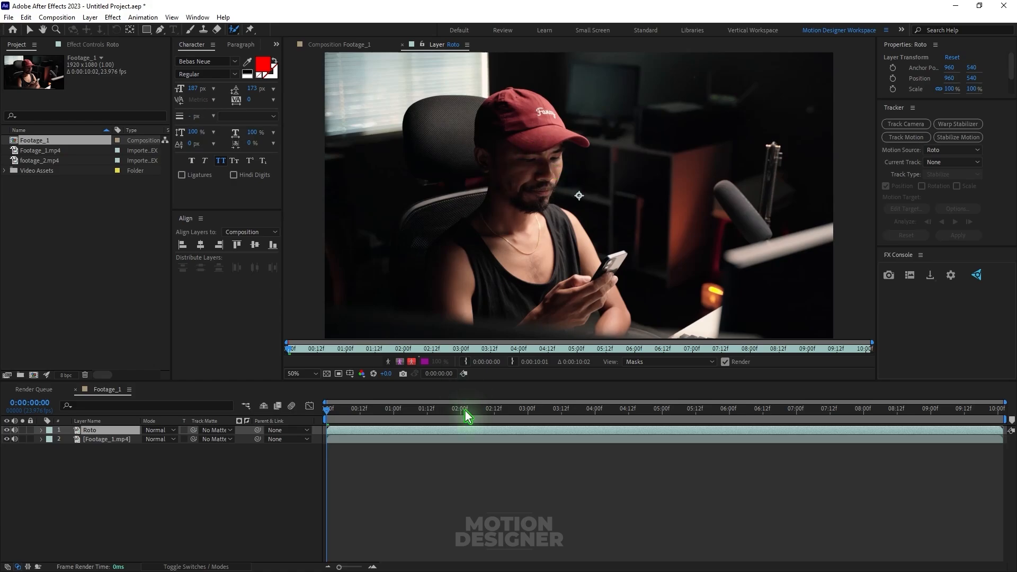
pyautogui.moveTo(496, 381); pyautogui.dragTo(496, 431)
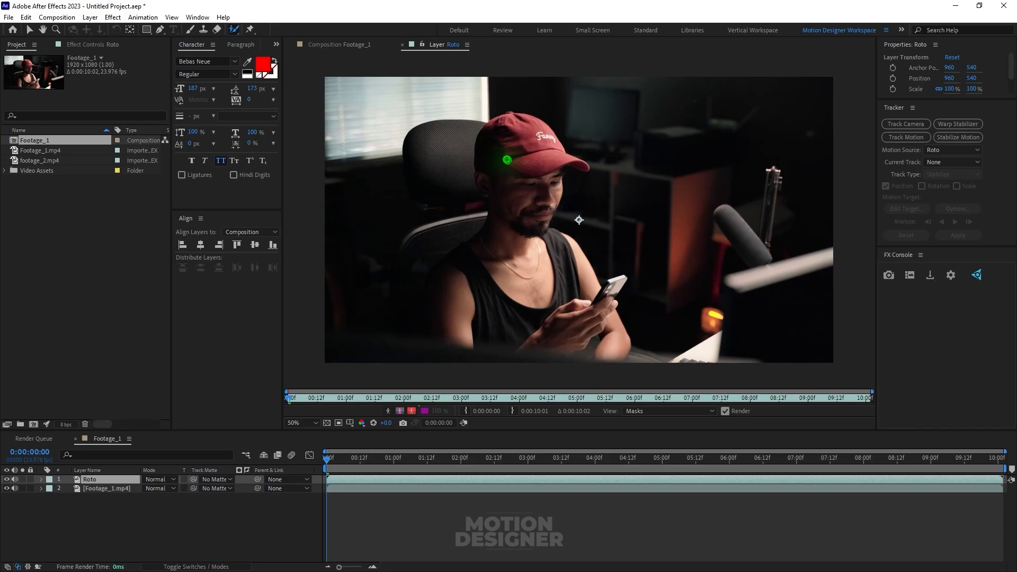
pyautogui.click(507, 160)
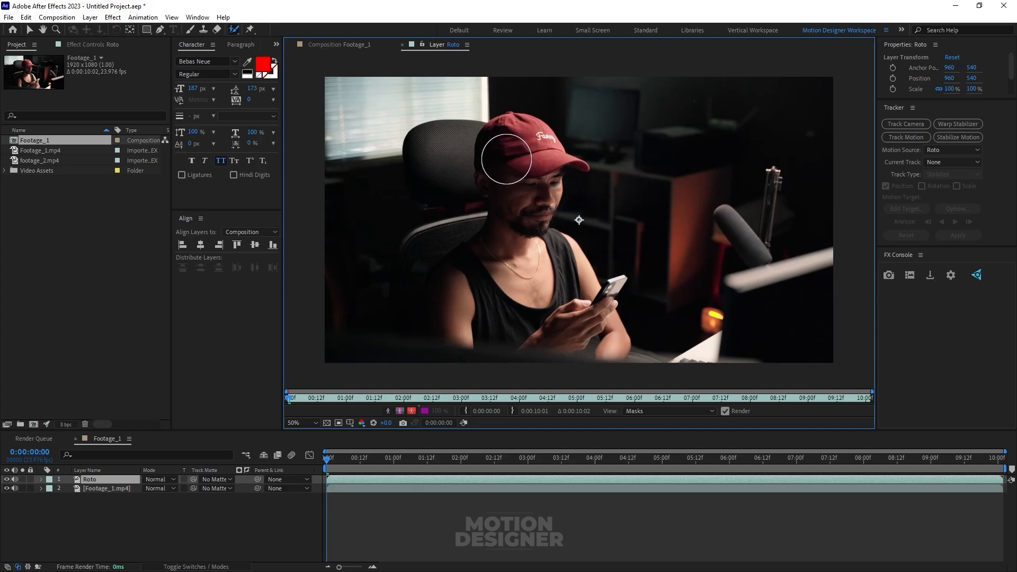
pyautogui.moveTo(507, 159)
pyautogui.mouseDown()
pyautogui.moveTo(482, 148)
pyautogui.moveTo(509, 151)
pyautogui.moveTo(526, 170)
pyautogui.moveTo(440, 169)
pyautogui.moveTo(434, 160)
pyautogui.moveTo(489, 168)
pyautogui.moveTo(511, 195)
pyautogui.moveTo(502, 176)
pyautogui.moveTo(473, 180)
pyautogui.moveTo(488, 242)
pyautogui.moveTo(522, 203)
pyautogui.moveTo(518, 151)
pyautogui.moveTo(531, 183)
pyautogui.moveTo(531, 249)
pyautogui.moveTo(502, 231)
pyautogui.moveTo(511, 261)
pyautogui.moveTo(464, 273)
pyautogui.moveTo(469, 290)
pyautogui.moveTo(529, 292)
pyautogui.moveTo(536, 266)
pyautogui.moveTo(583, 315)
pyautogui.moveTo(457, 320)
pyautogui.moveTo(420, 255)
pyautogui.moveTo(447, 235)
pyautogui.mouseUp()
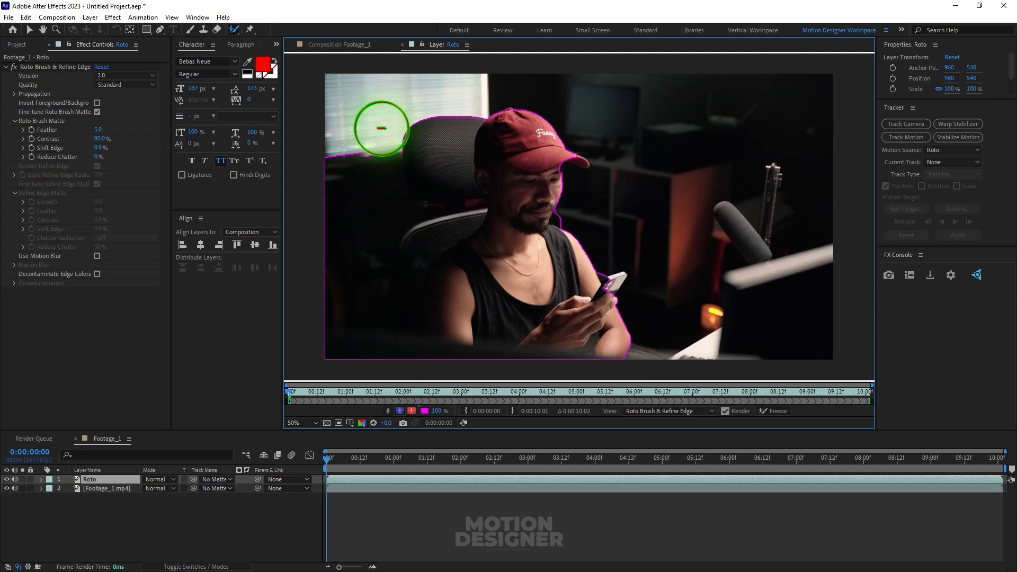
# Subtract the window-side background from the Roto Brush selection and add the missing chair edge and lower-left foreground with a smaller brush
pyautogui.moveTo(376, 118)
pyautogui.mouseDown()
pyautogui.moveTo(370, 289)
pyautogui.moveTo(350, 312)
pyautogui.moveTo(339, 307)
pyautogui.moveTo(344, 169)
pyautogui.moveTo(323, 144)
pyautogui.moveTo(364, 118)
pyautogui.moveTo(352, 165)
pyautogui.mouseUp()
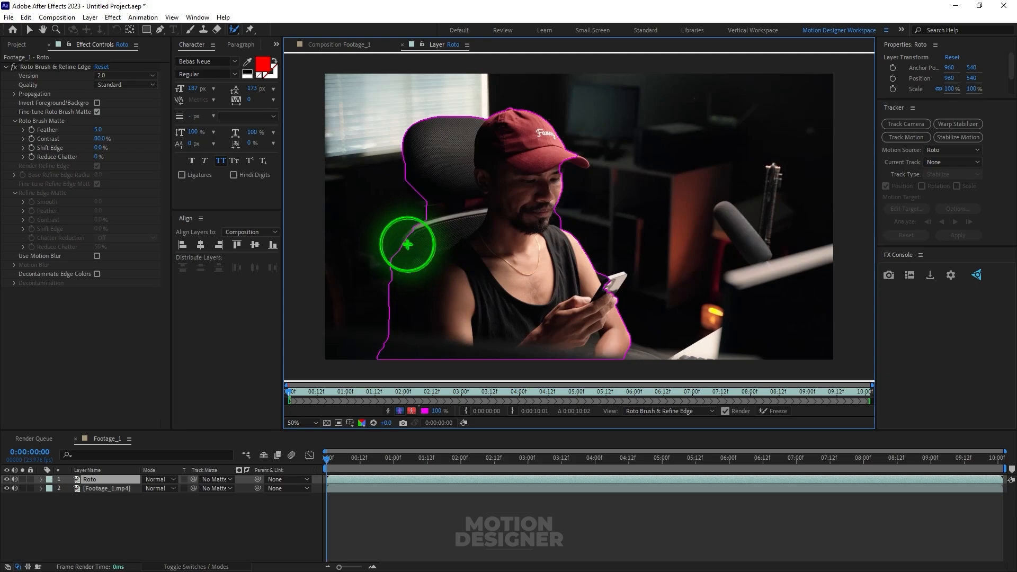
pyautogui.scroll(2, 404, 239)
pyautogui.press('space')
pyautogui.moveTo(353, 203); pyautogui.dragTo(570, 220)
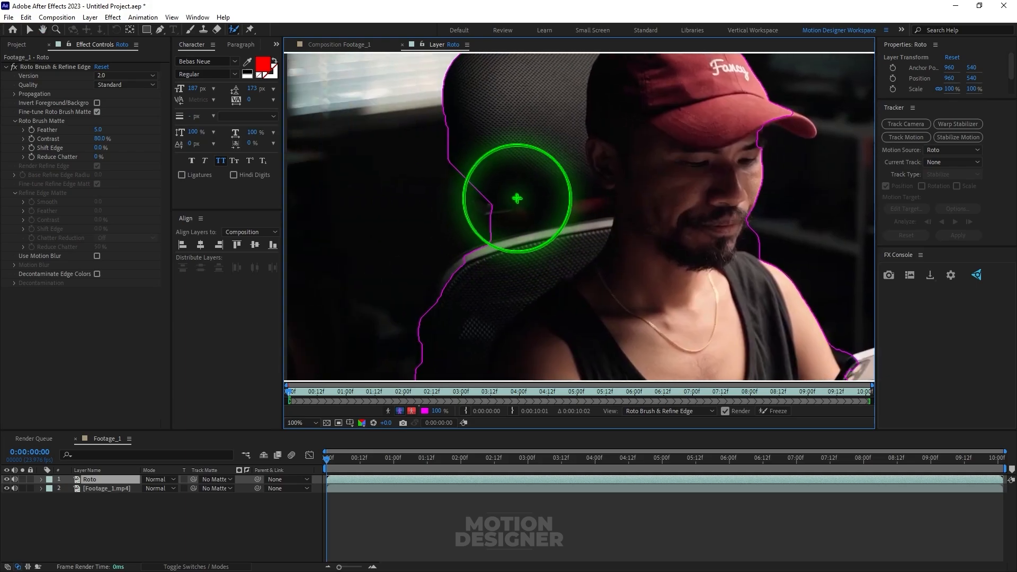
pyautogui.moveTo(517, 196)
pyautogui.mouseDown()
pyautogui.moveTo(527, 182)
pyautogui.moveTo(517, 176)
pyautogui.moveTo(484, 205)
pyautogui.moveTo(499, 205)
pyautogui.mouseUp()
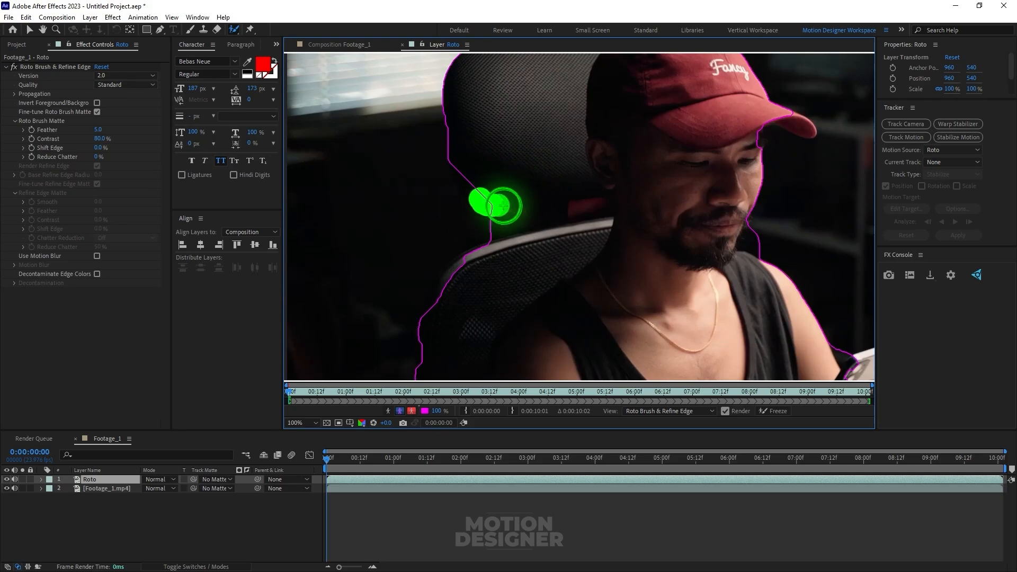
pyautogui.moveTo(476, 263)
pyautogui.mouseDown()
pyautogui.moveTo(437, 310)
pyautogui.moveTo(479, 132)
pyautogui.moveTo(450, 200)
pyautogui.moveTo(448, 288)
pyautogui.moveTo(306, 302)
pyautogui.mouseUp()
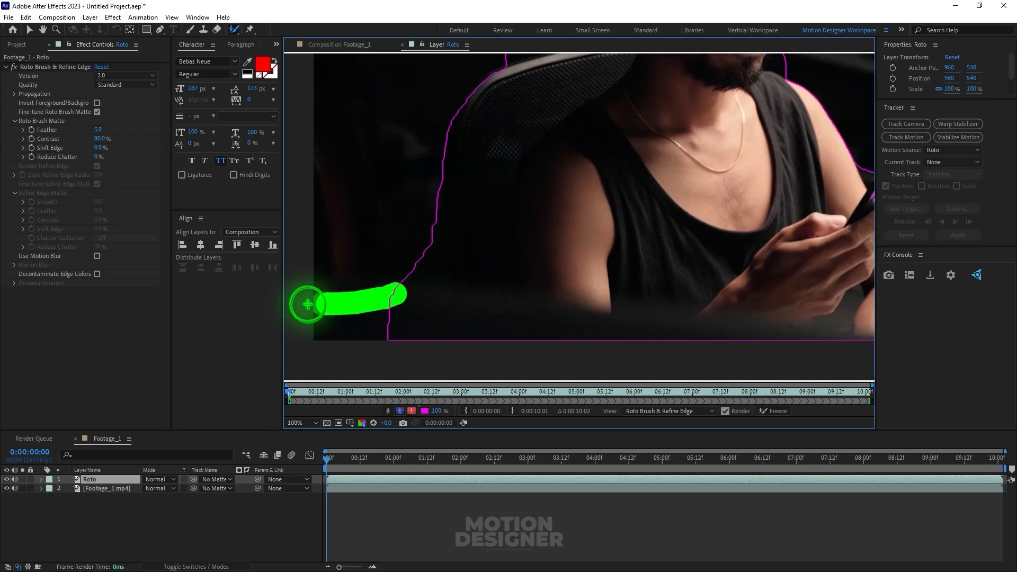
# Subtract the dark gap between the chair's headrest and backrest from the Roto Brush selection
pyautogui.scroll(2, 481, 212)
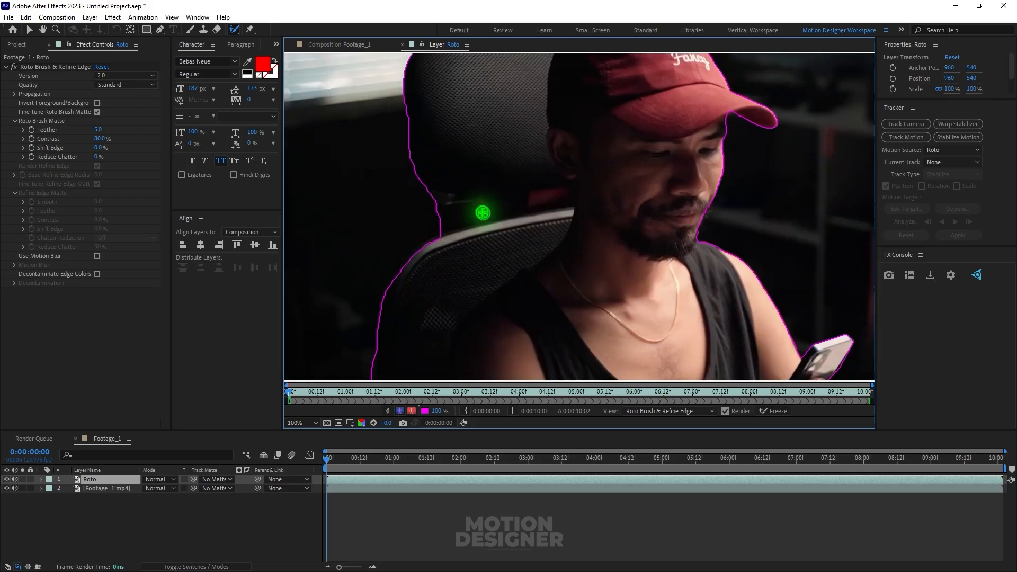
pyautogui.moveTo(479, 215)
pyautogui.mouseDown()
pyautogui.moveTo(564, 268)
pyautogui.moveTo(551, 246)
pyautogui.moveTo(517, 229)
pyautogui.mouseUp()
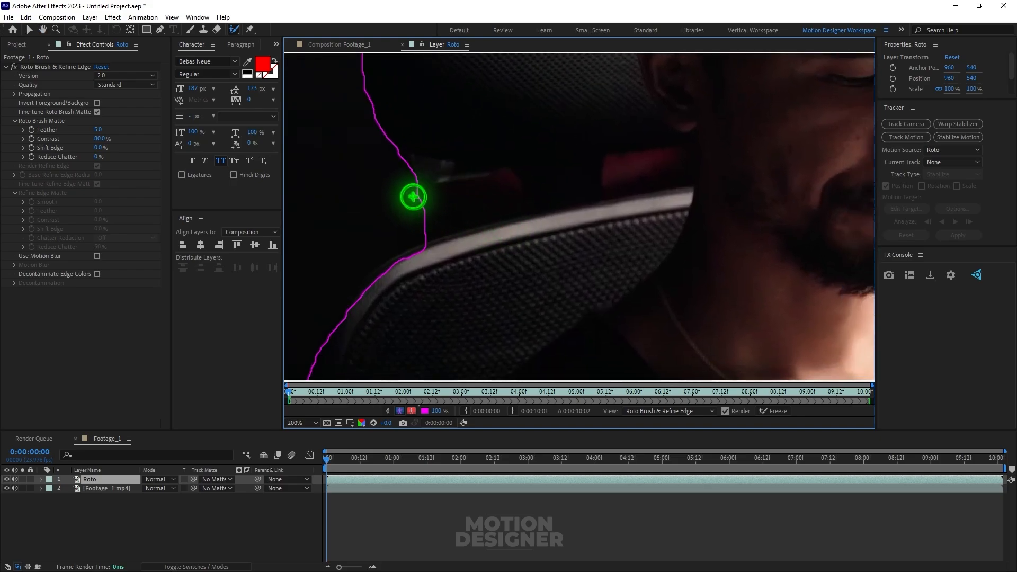
pyautogui.moveTo(410, 192)
pyautogui.mouseDown()
pyautogui.moveTo(513, 196)
pyautogui.moveTo(413, 222)
pyautogui.moveTo(407, 195)
pyautogui.moveTo(404, 216)
pyautogui.mouseUp()
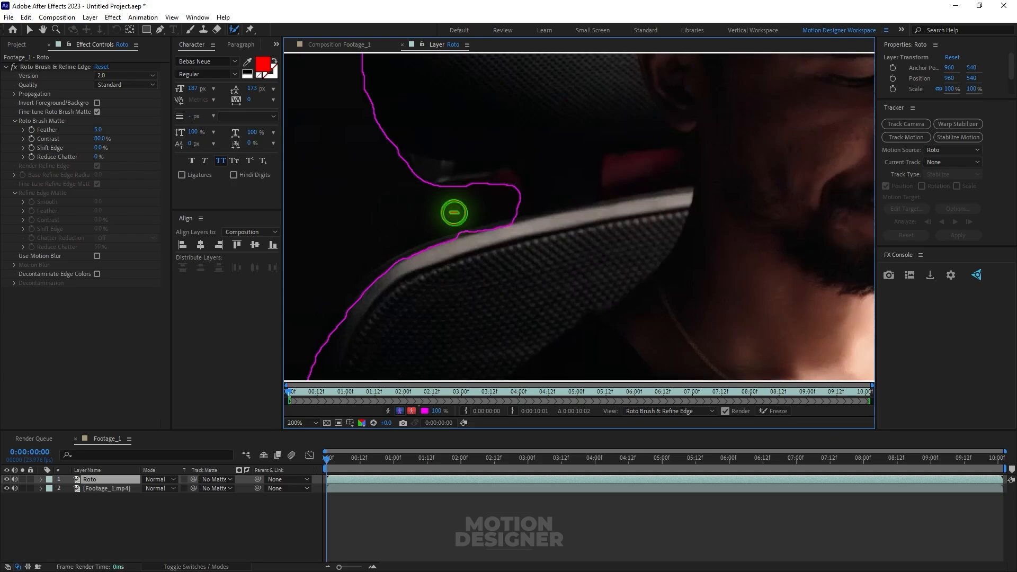
pyautogui.moveTo(478, 237); pyautogui.dragTo(525, 243)
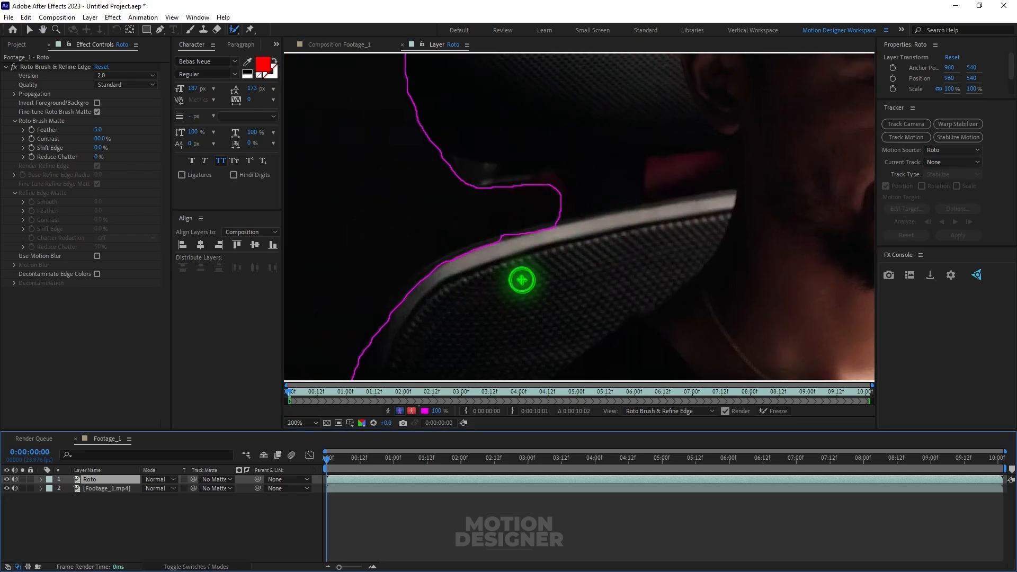
pyautogui.scroll(-4, 459, 222)
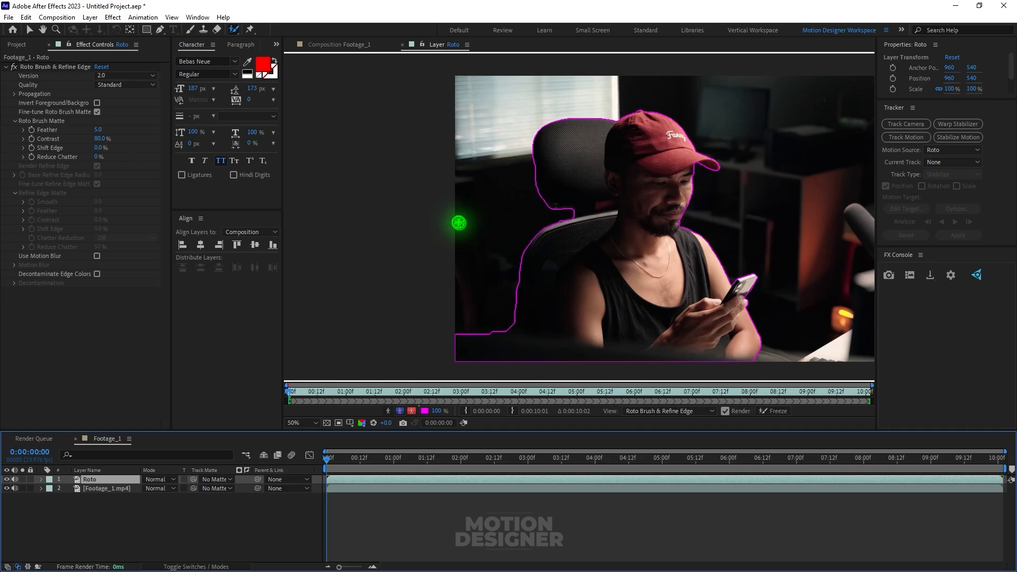
# Propagate and freeze the Roto Brush selection across the whole clip, and return to the Footage_1 composition with the Selection tool
pyautogui.press('space')
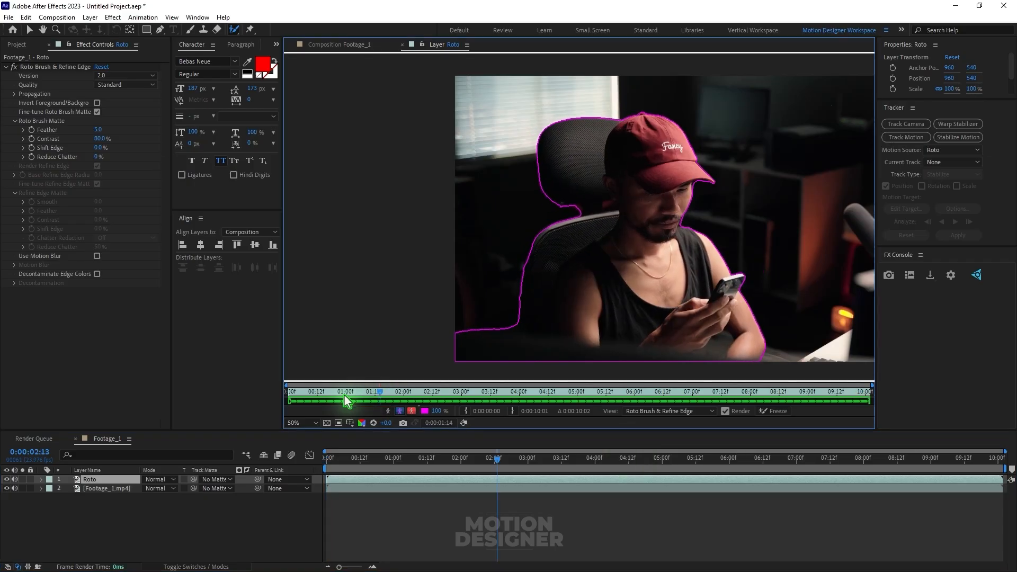
pyautogui.moveTo(344, 401); pyautogui.dragTo(385, 403)
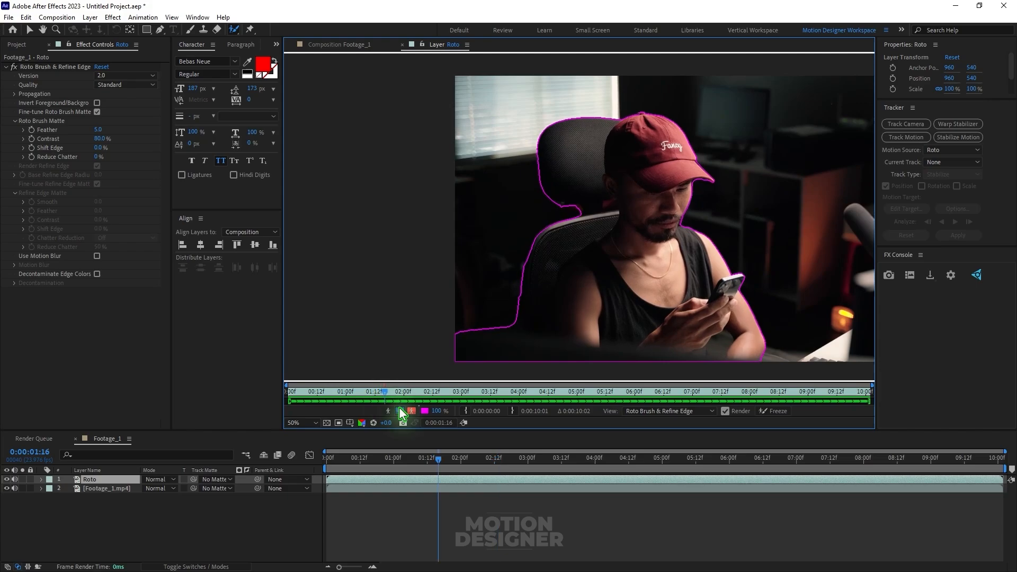
pyautogui.click(773, 413)
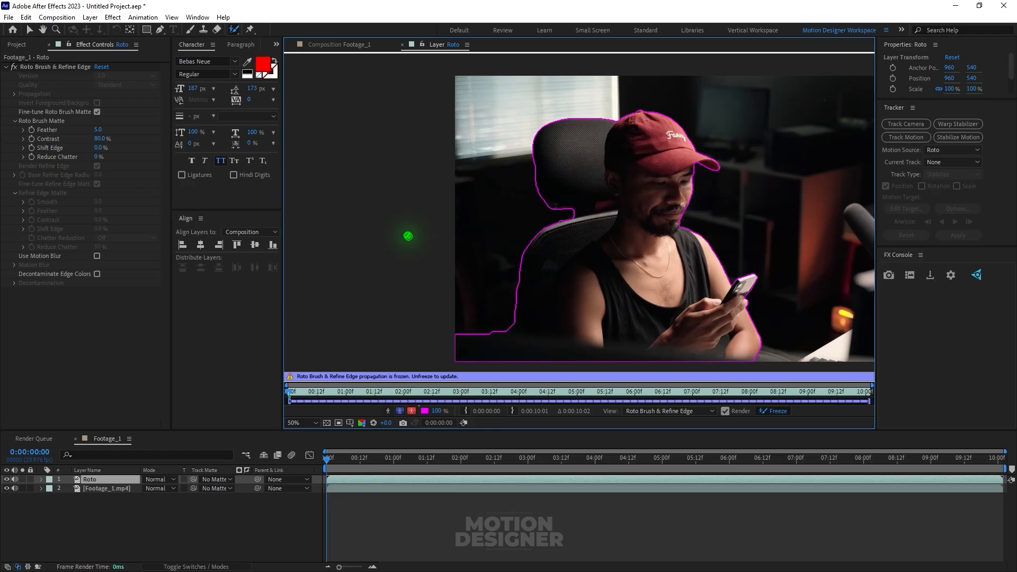
pyautogui.click(402, 44)
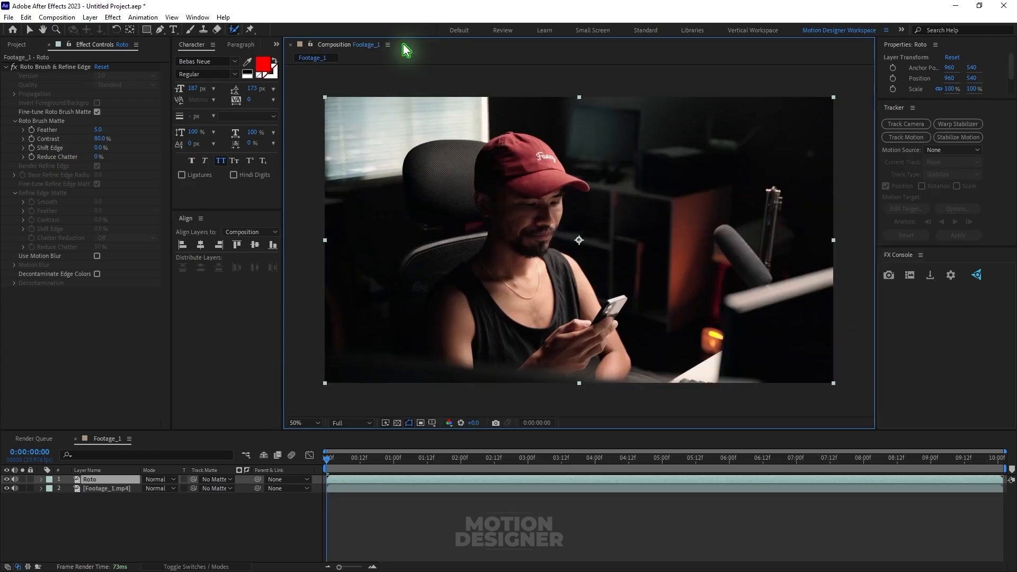
pyautogui.click(29, 30)
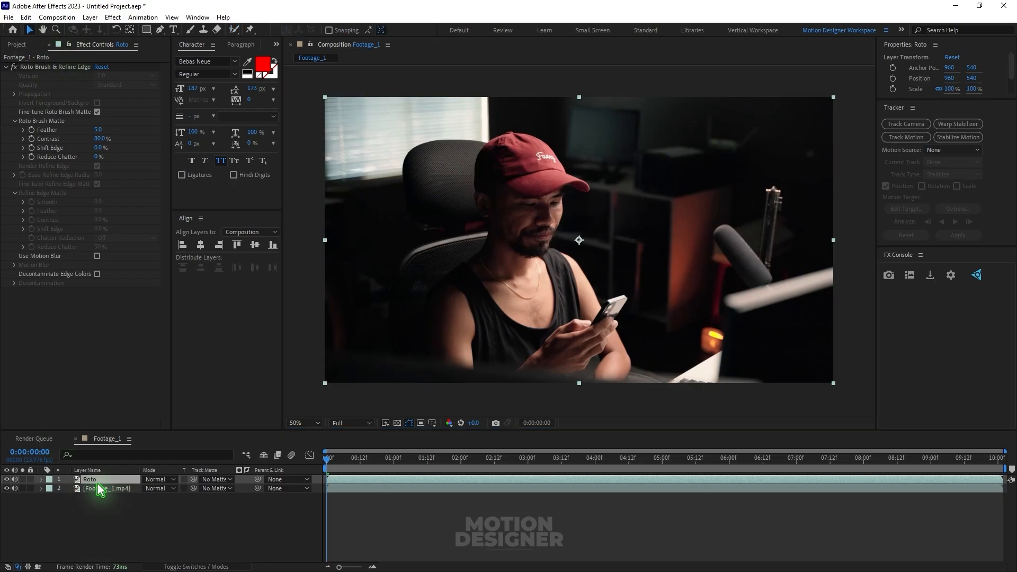
# Inspect the Roto cutout over time with the Footage_1.mp4 layer hidden, and turn that layer's visibility back on
pyautogui.click(121, 488)
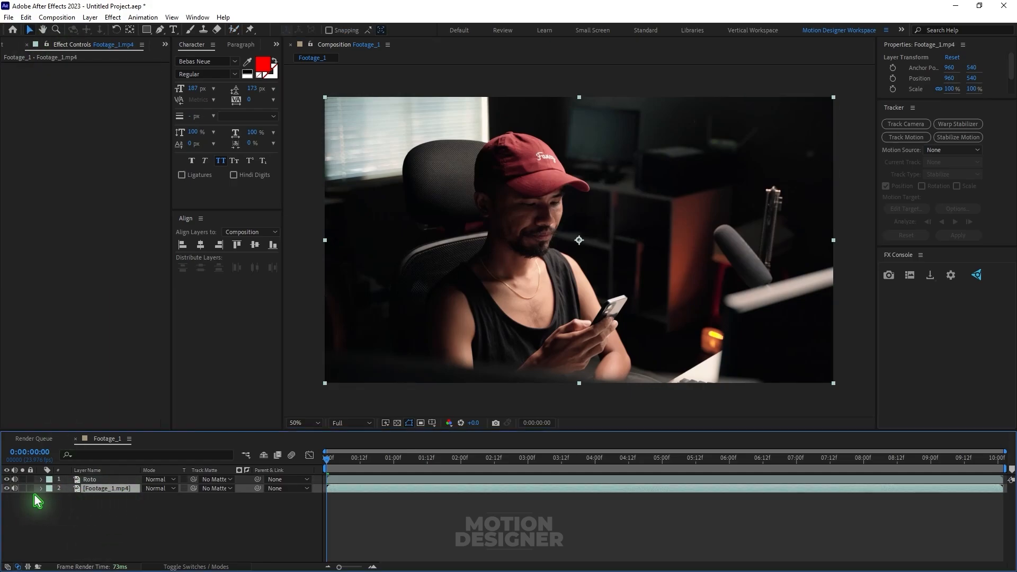
pyautogui.click(6, 488)
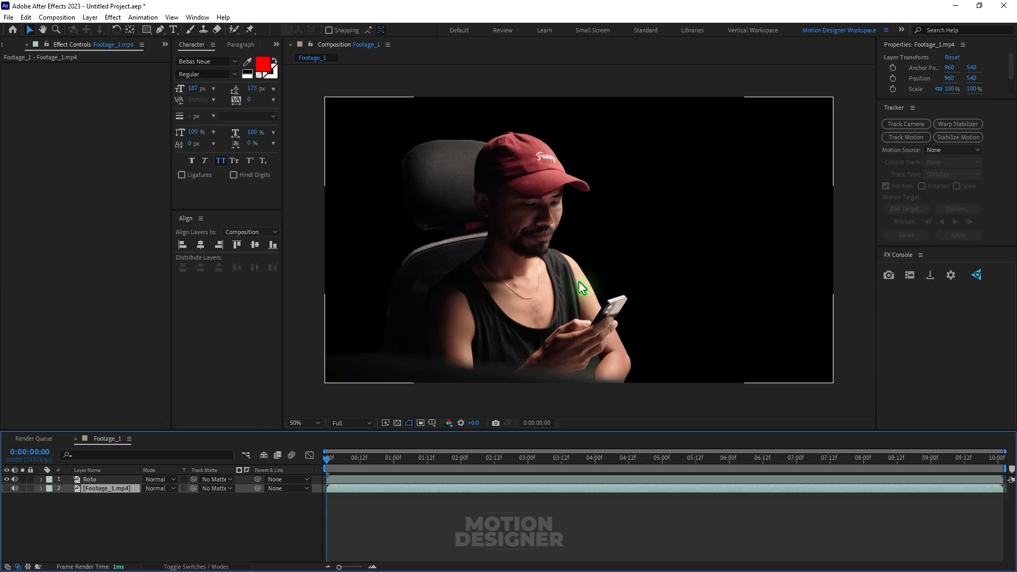
pyautogui.moveTo(358, 462); pyautogui.dragTo(396, 479)
pyautogui.press('Home')
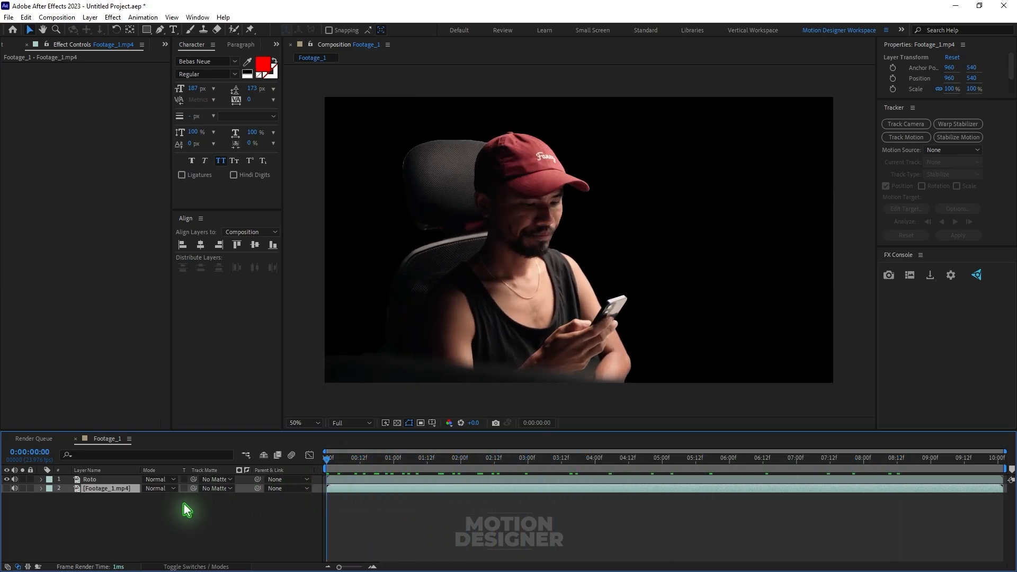
pyautogui.click(7, 489)
pyautogui.click(491, 533)
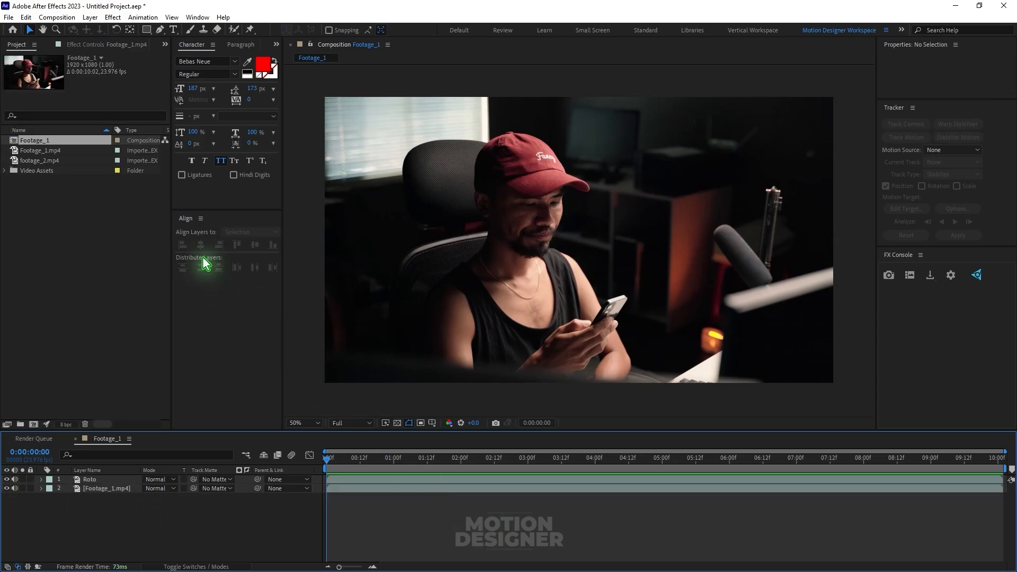
# Create a new composition named Carousel with a width of 5000 px
pyautogui.click(57, 17)
pyautogui.click(77, 31)
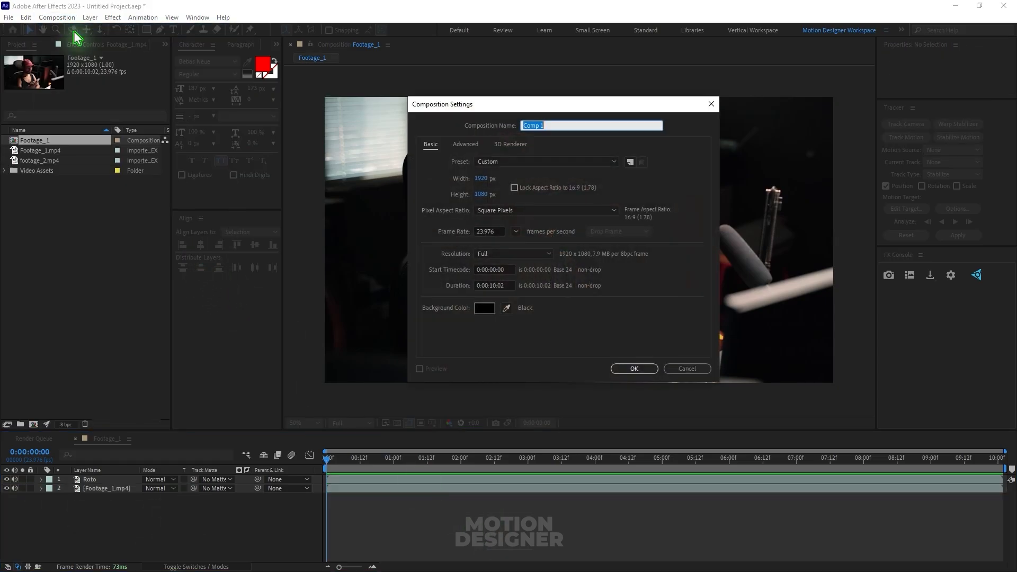
pyautogui.click(482, 181)
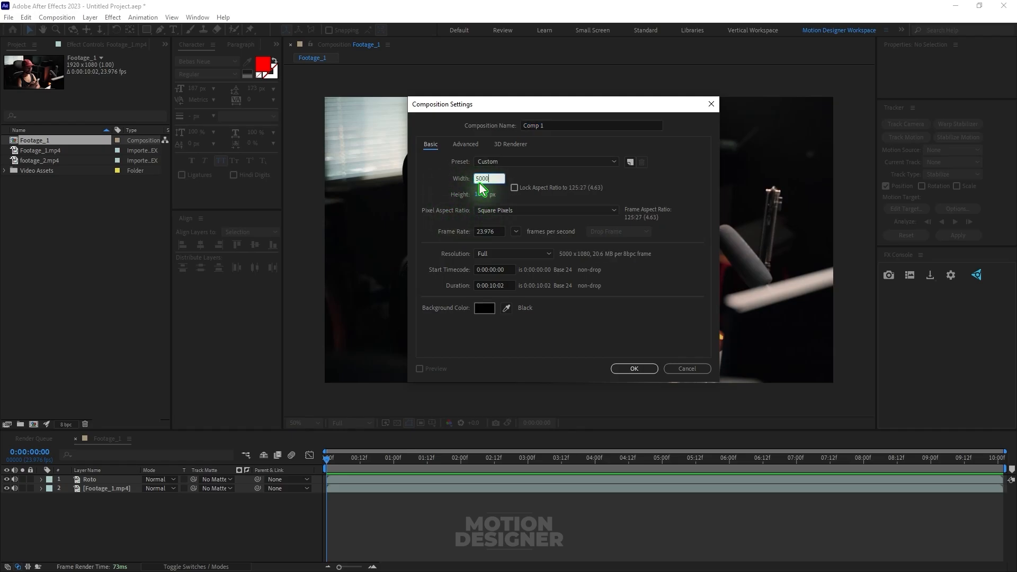
pyautogui.click(577, 125)
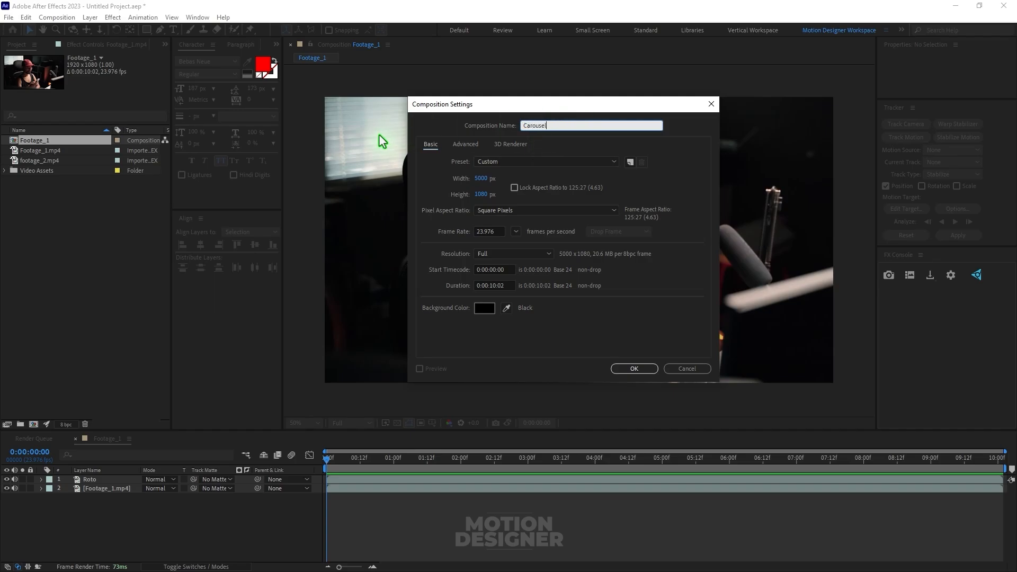
pyautogui.click(637, 369)
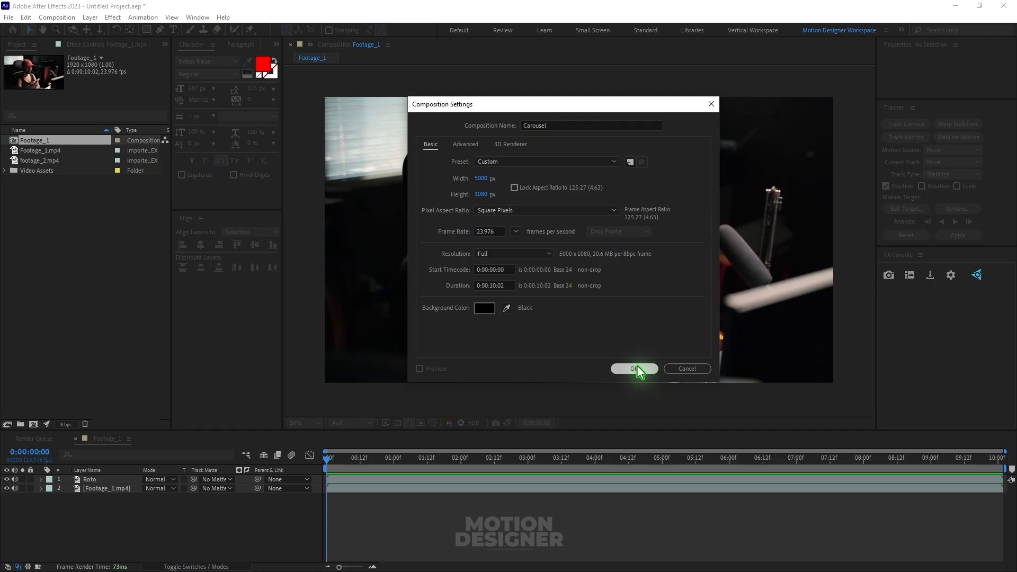
# Create a new composition named 1 with a width of 1080 px and a height of 1920 px
pyautogui.click(56, 17)
pyautogui.click(87, 31)
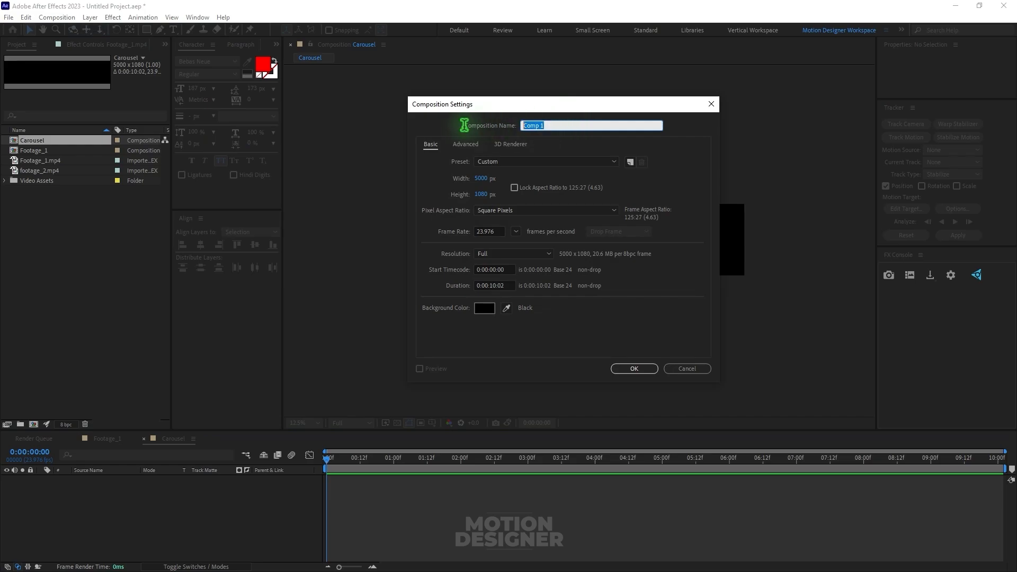
pyautogui.write('1')
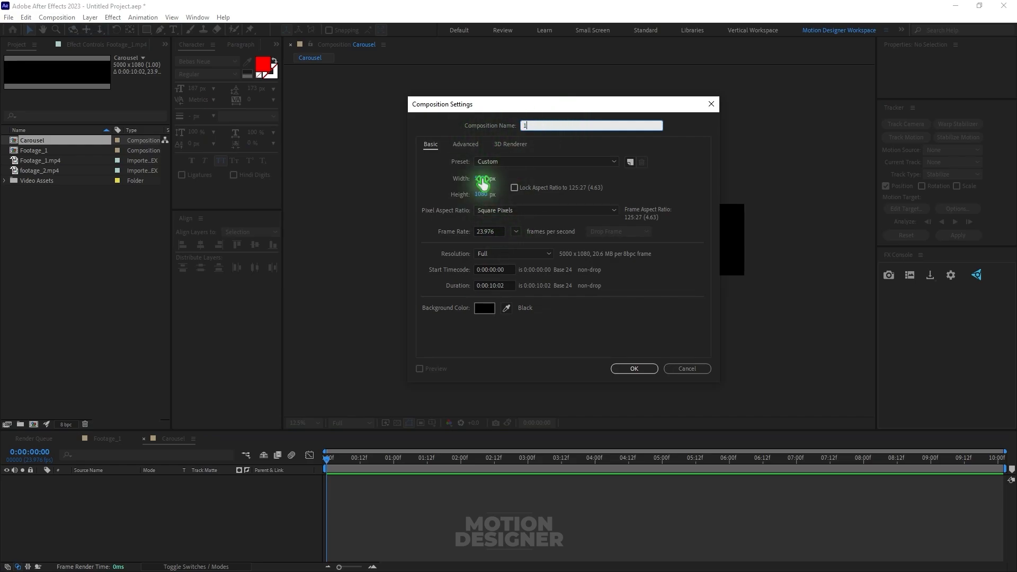
pyautogui.click(483, 179)
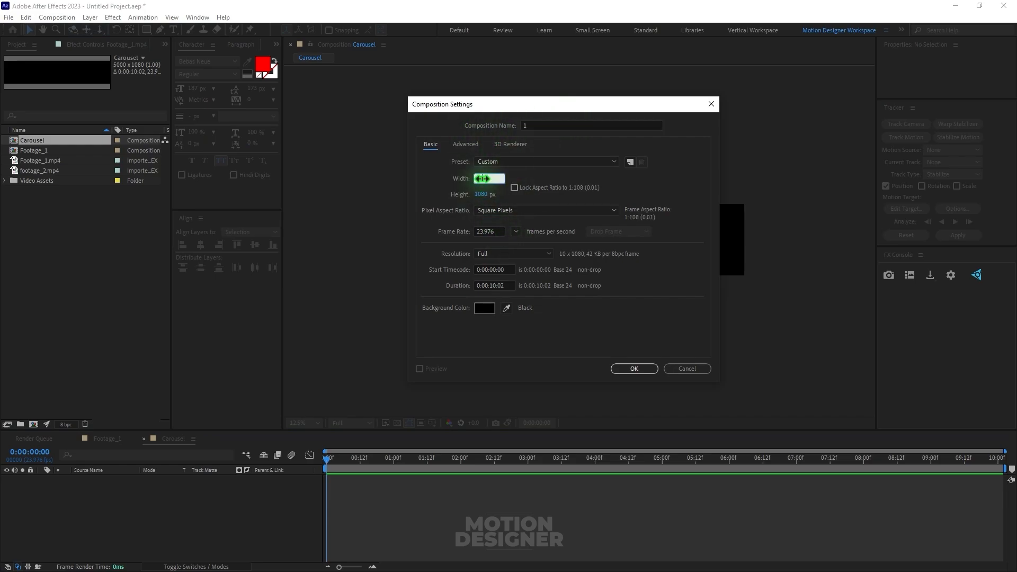
pyautogui.write('1080')
pyautogui.click(483, 194)
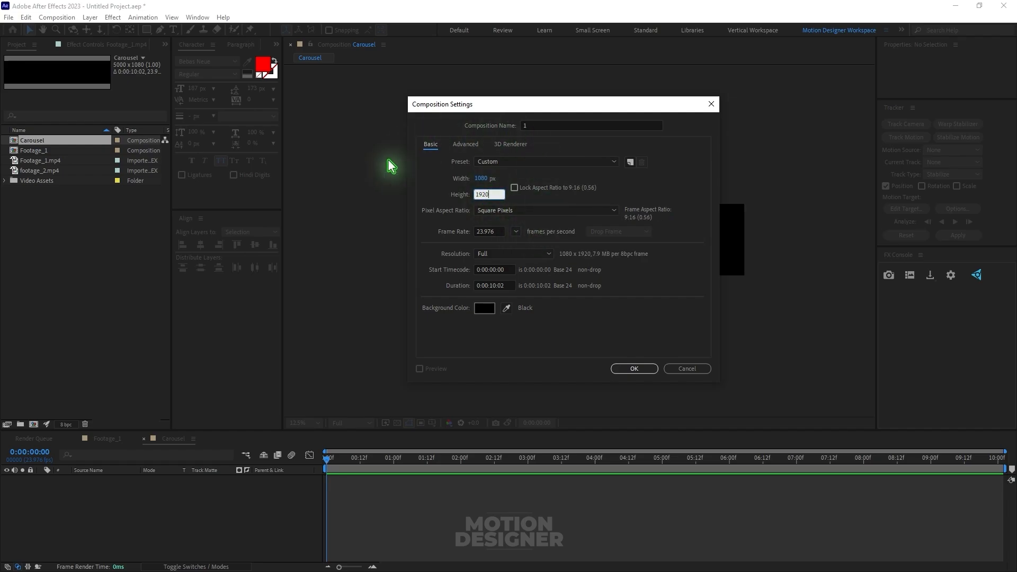
pyautogui.click(543, 233)
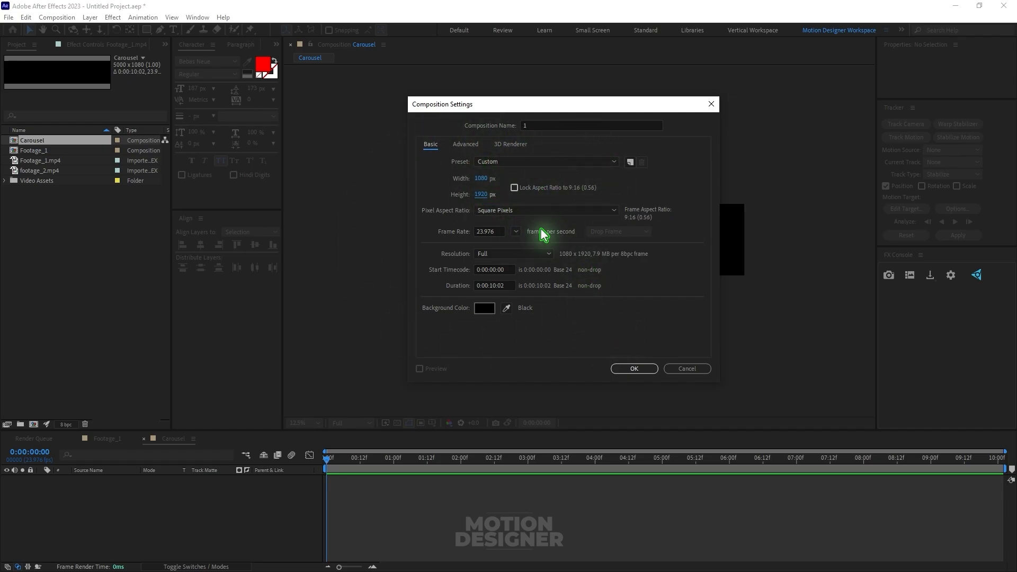
pyautogui.click(637, 369)
# Add a rounded rectangle shape layer that fills the whole composition, and return to the Selection tool
pyautogui.press('.')
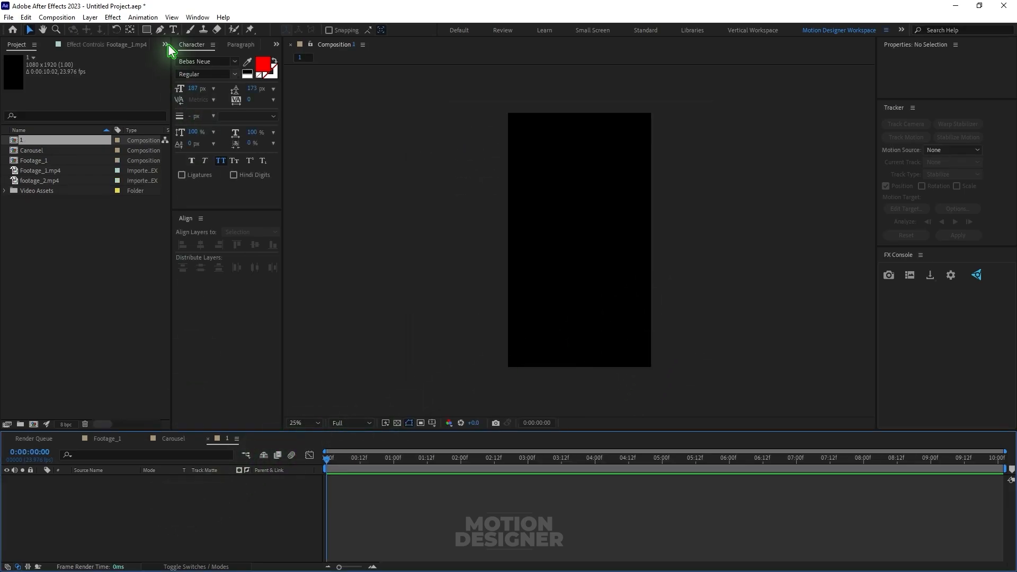
pyautogui.moveTo(147, 30)
pyautogui.mouseDown()
pyautogui.moveTo(202, 51)
pyautogui.moveTo(170, 46)
pyautogui.mouseUp()
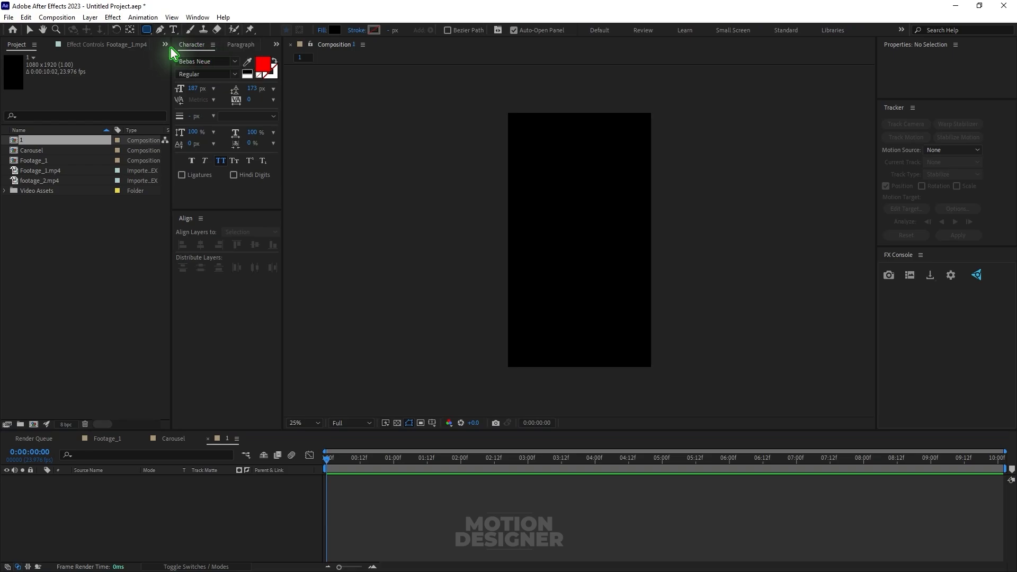
pyautogui.doubleClick(147, 29)
pyautogui.press('v')
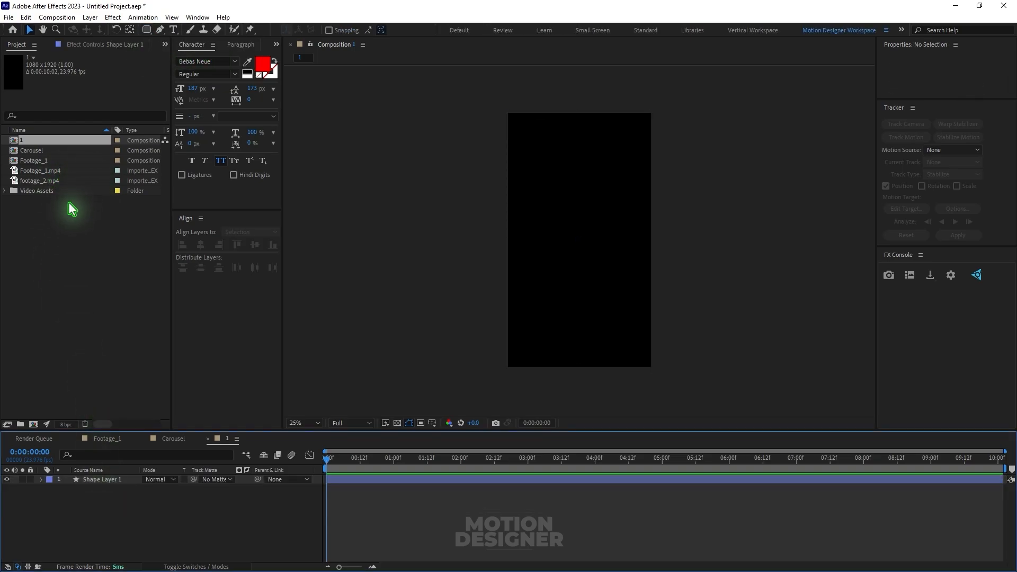
# Place Callout title.mp4 from the Video Assets folder below Shape Layer 1, and use Shape Layer 1 as its track matte
pyautogui.click(31, 191)
pyautogui.click(4, 191)
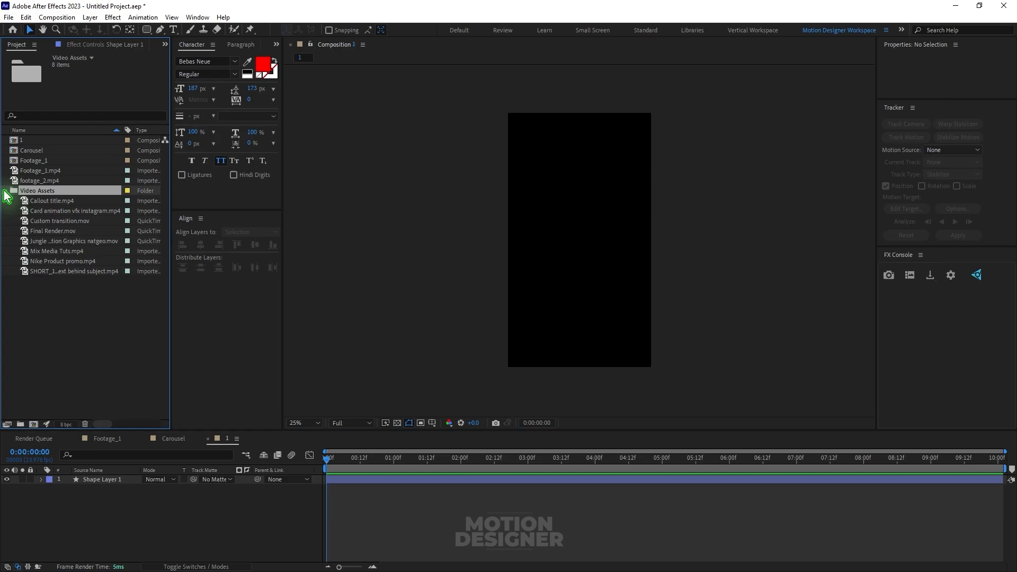
pyautogui.click(56, 202)
pyautogui.moveTo(69, 206); pyautogui.dragTo(125, 485)
pyautogui.click(58, 202)
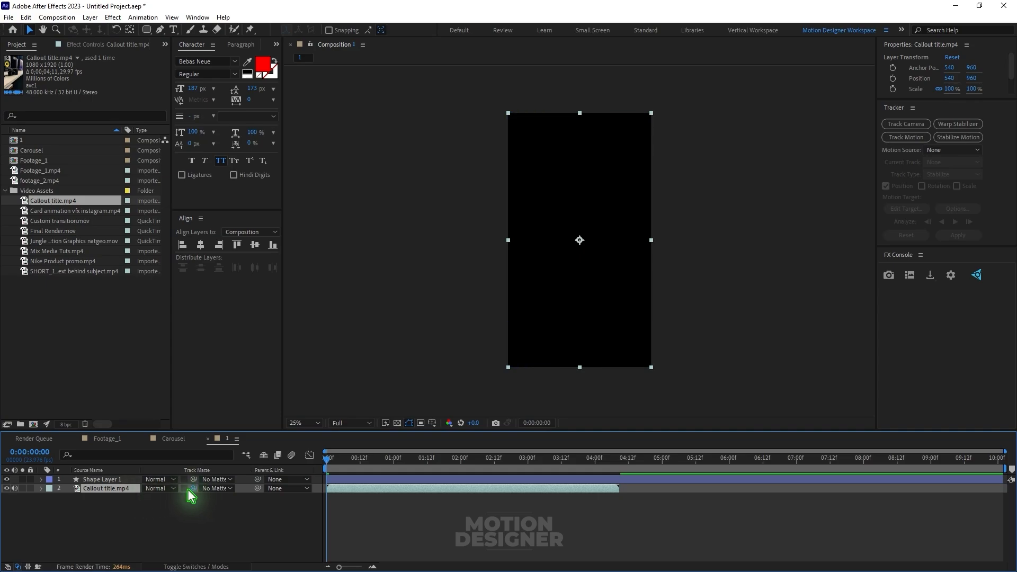
pyautogui.moveTo(192, 488); pyautogui.dragTo(100, 482)
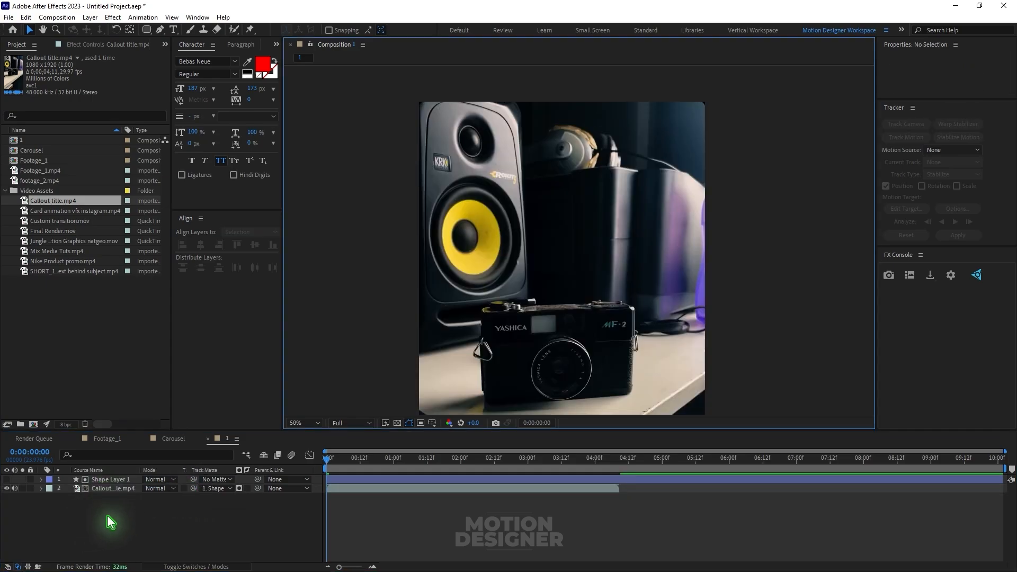
# Duplicate Shape Layer 1, make the duplicate visible and set its fill to None
pyautogui.click(122, 480)
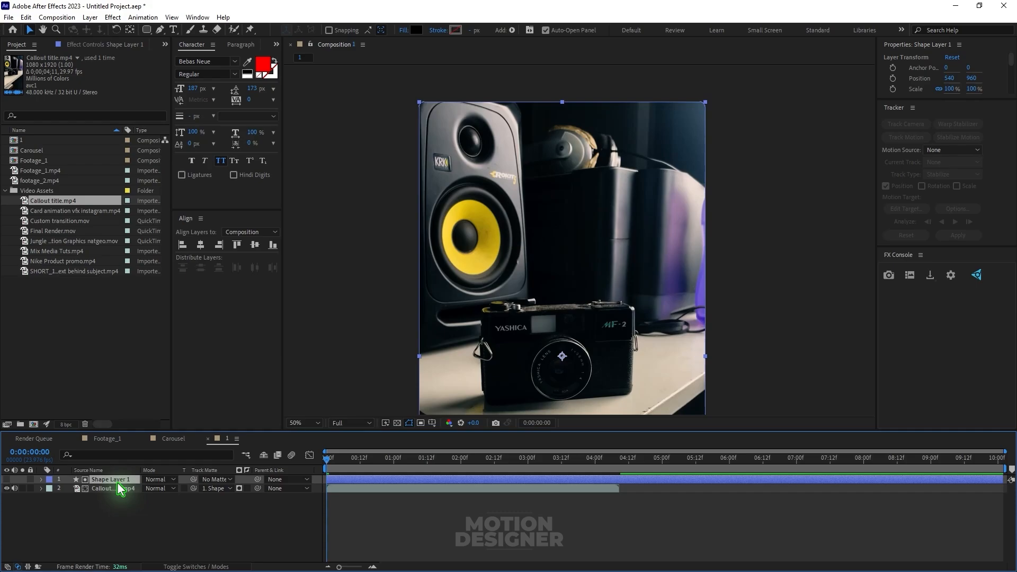
pyautogui.hotkey('ctrl', 'd')
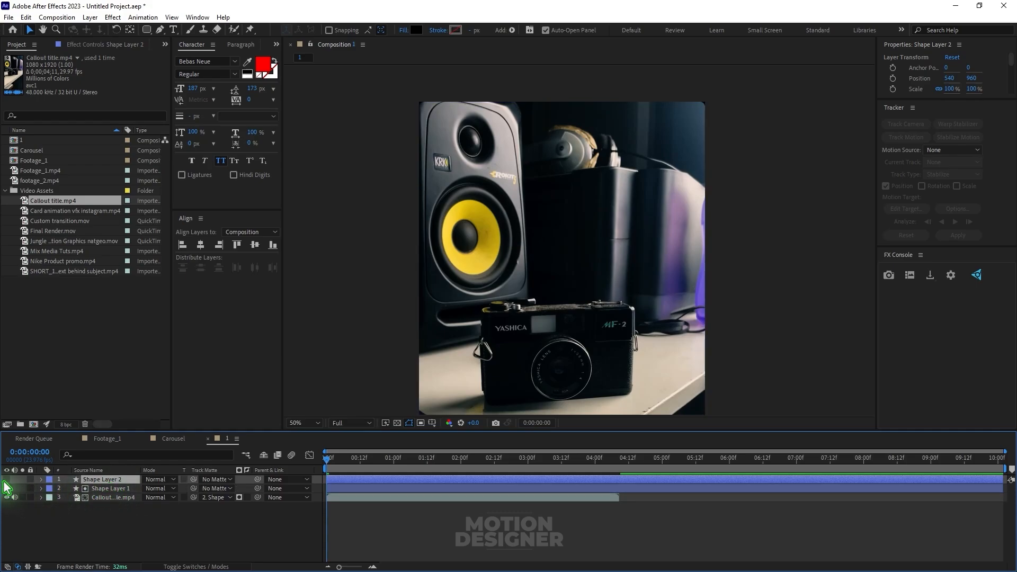
pyautogui.click(6, 479)
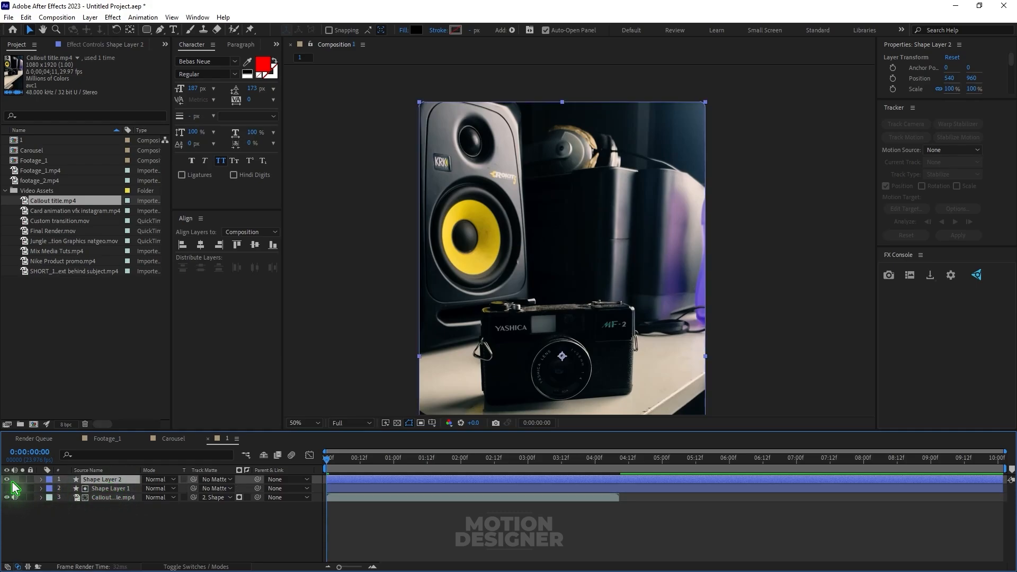
pyautogui.click(403, 31)
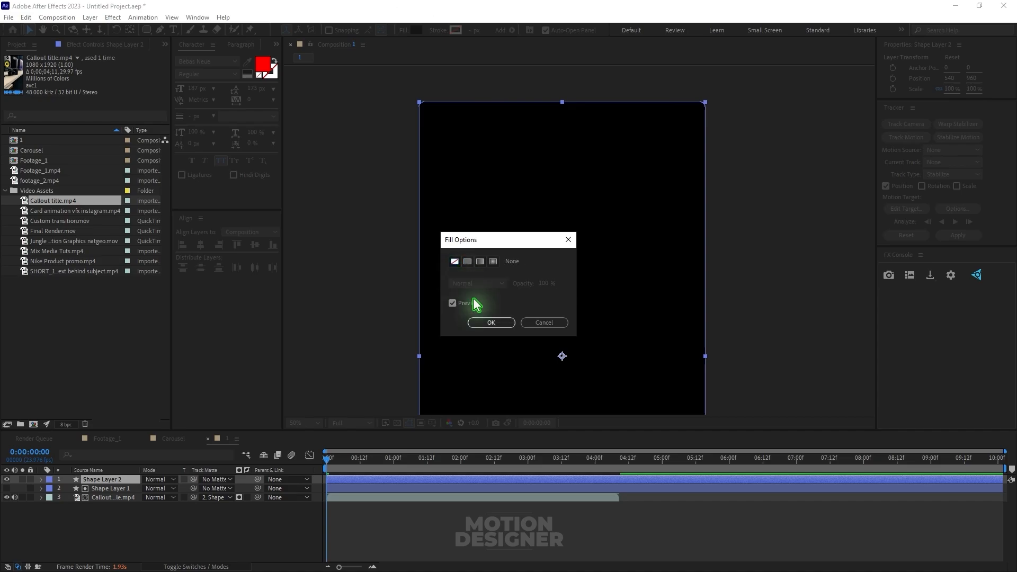
pyautogui.click(491, 323)
# Give Shape Layer 2 a pure white stroke as a border around the clip, and check the outline in the full frame
pyautogui.click(455, 30)
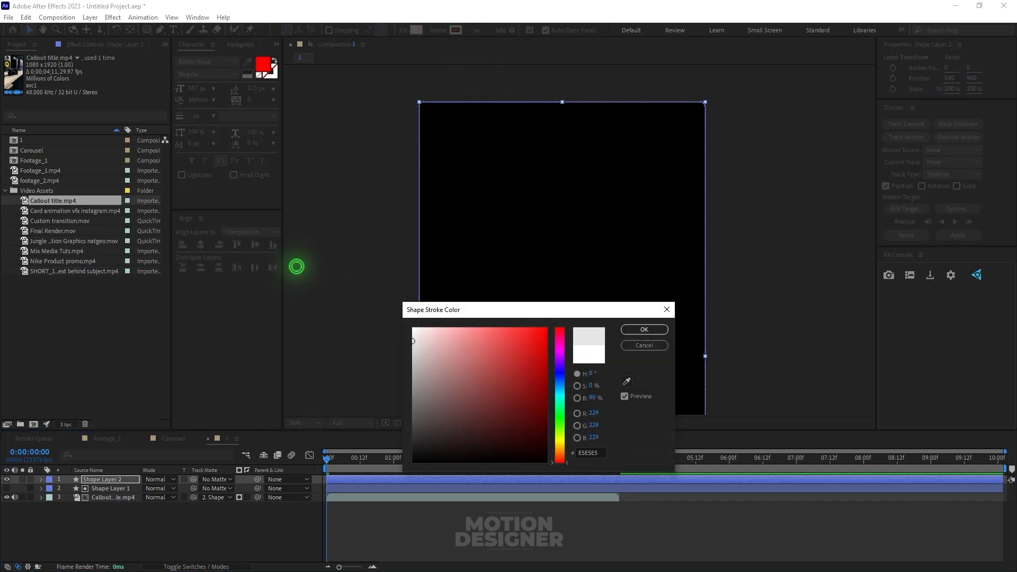
pyautogui.click(413, 328)
pyautogui.click(652, 333)
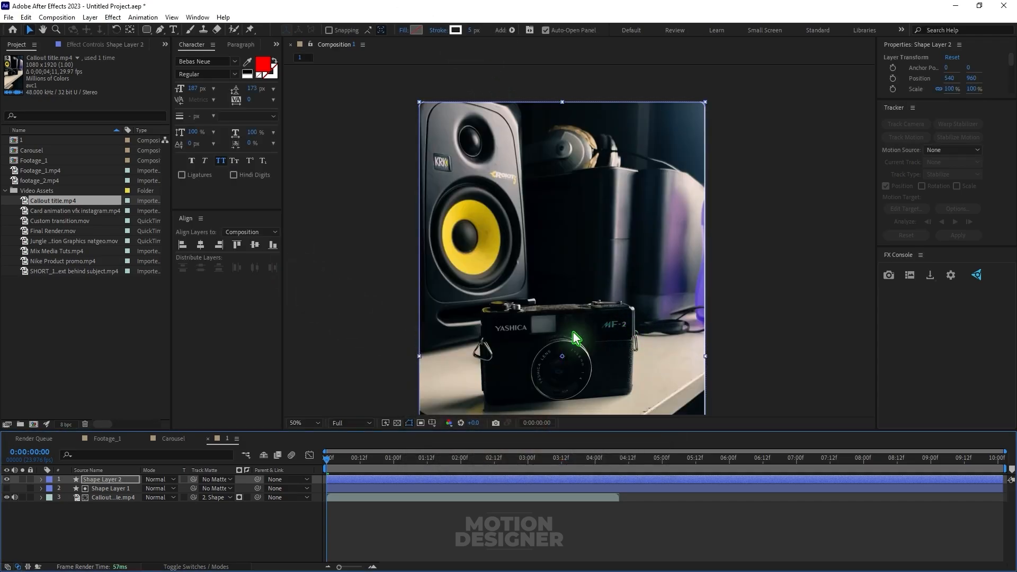
pyautogui.click(226, 532)
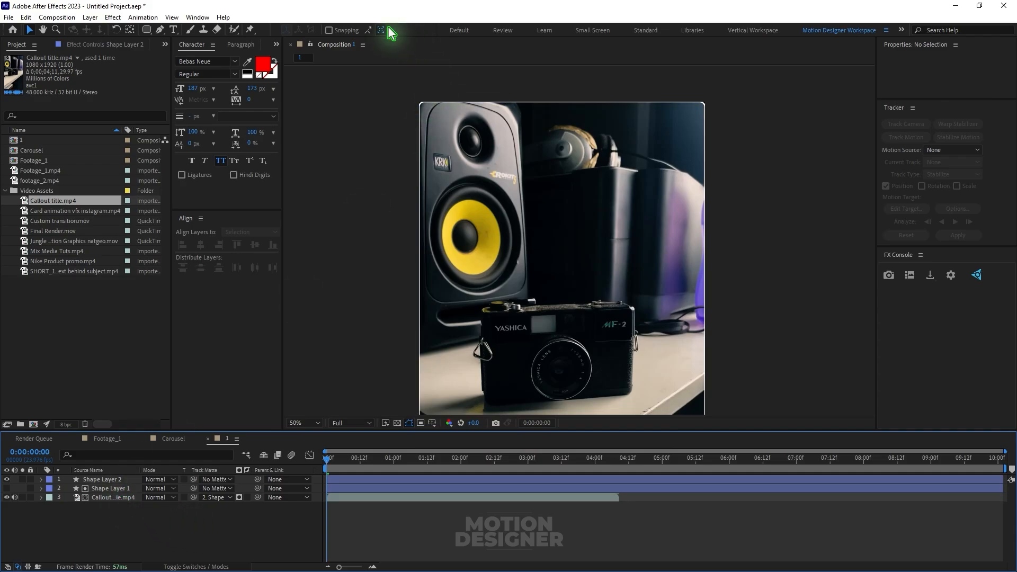
pyautogui.click(113, 479)
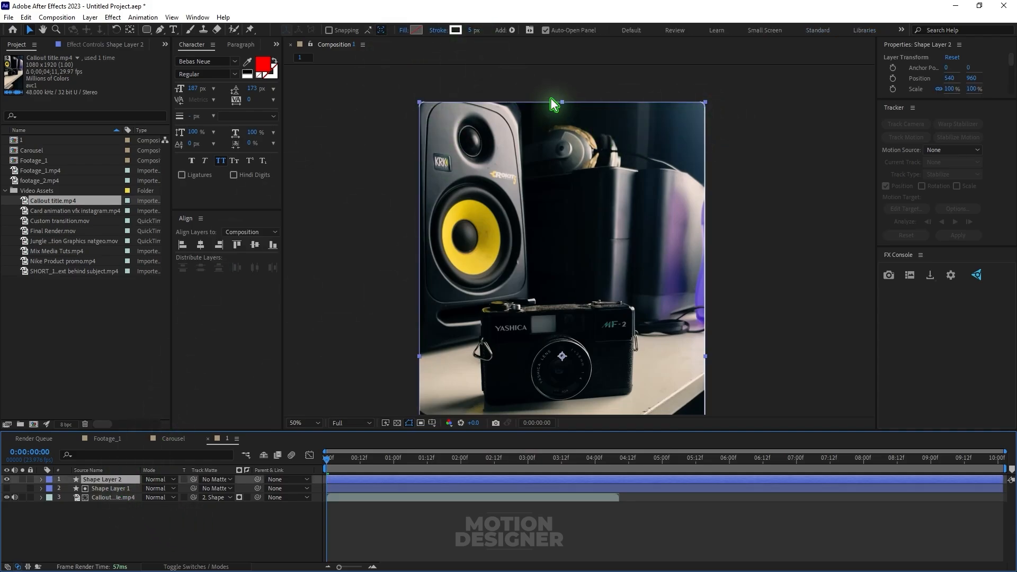
pyautogui.click(184, 534)
pyautogui.press(',')
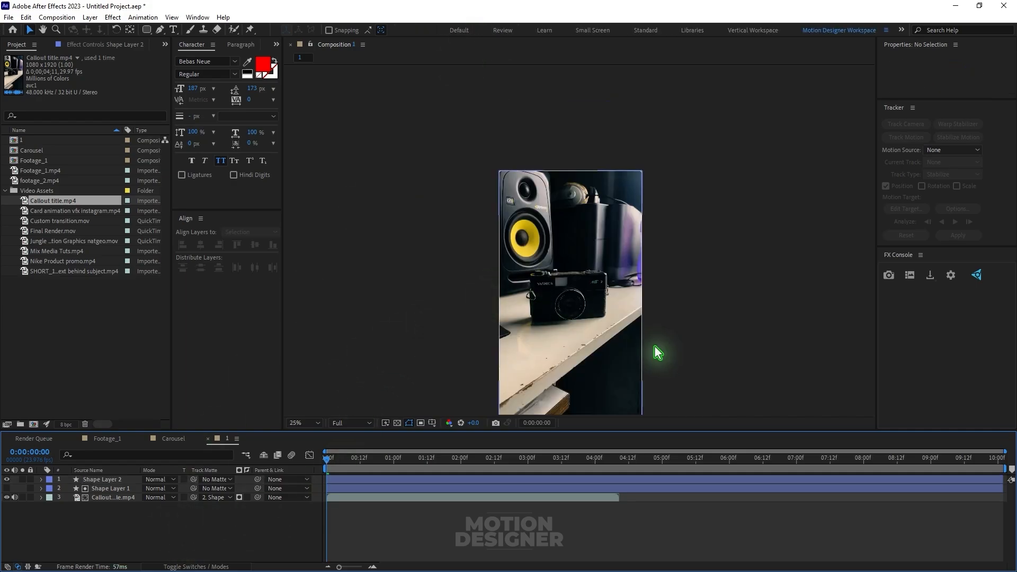
pyautogui.scroll(-4, 667, 296)
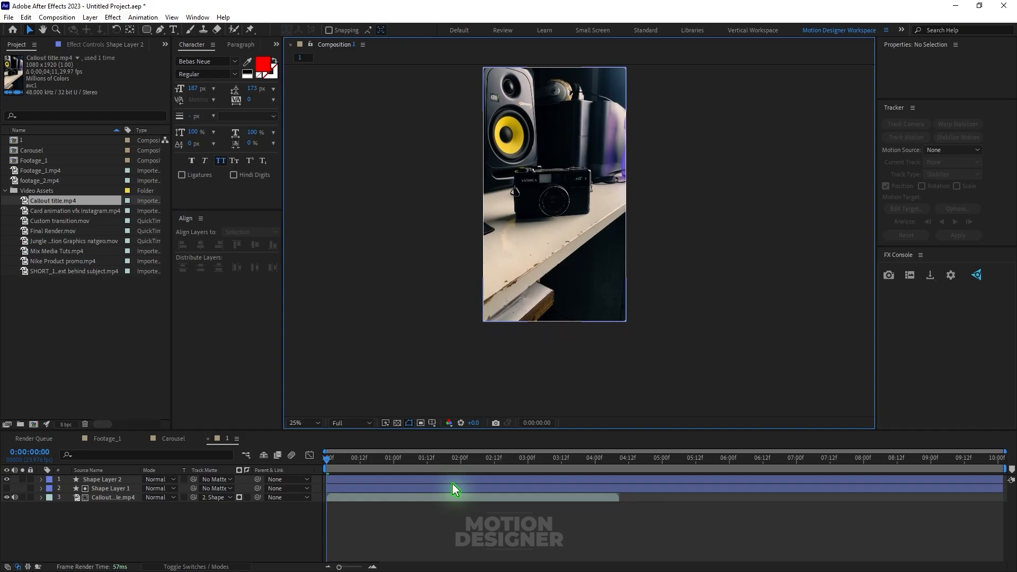
# Scrub through the Callout title.mp4 clip and enable time remapping on its layer
pyautogui.moveTo(381, 463); pyautogui.dragTo(567, 482)
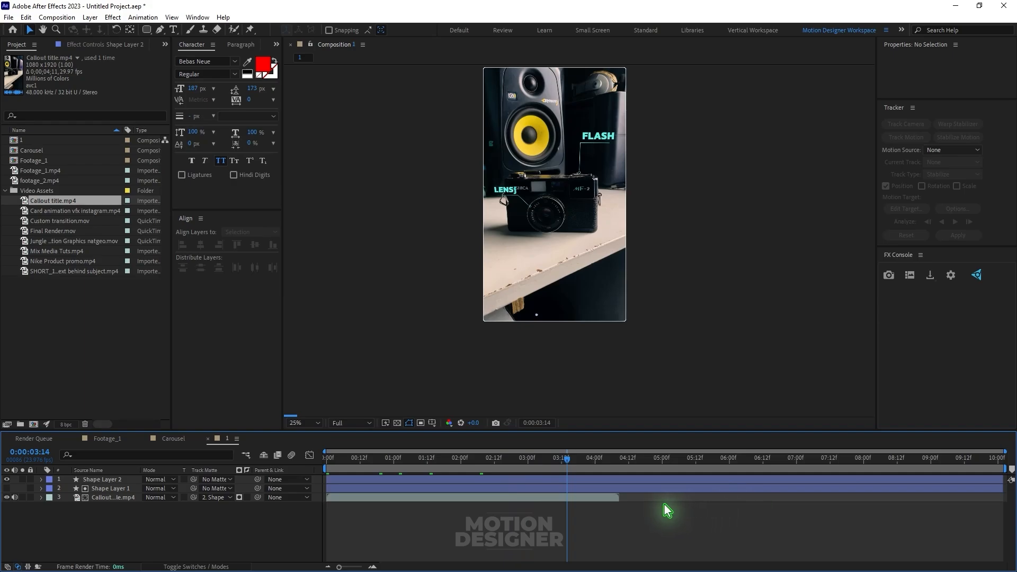
pyautogui.moveTo(662, 498); pyautogui.dragTo(1004, 500)
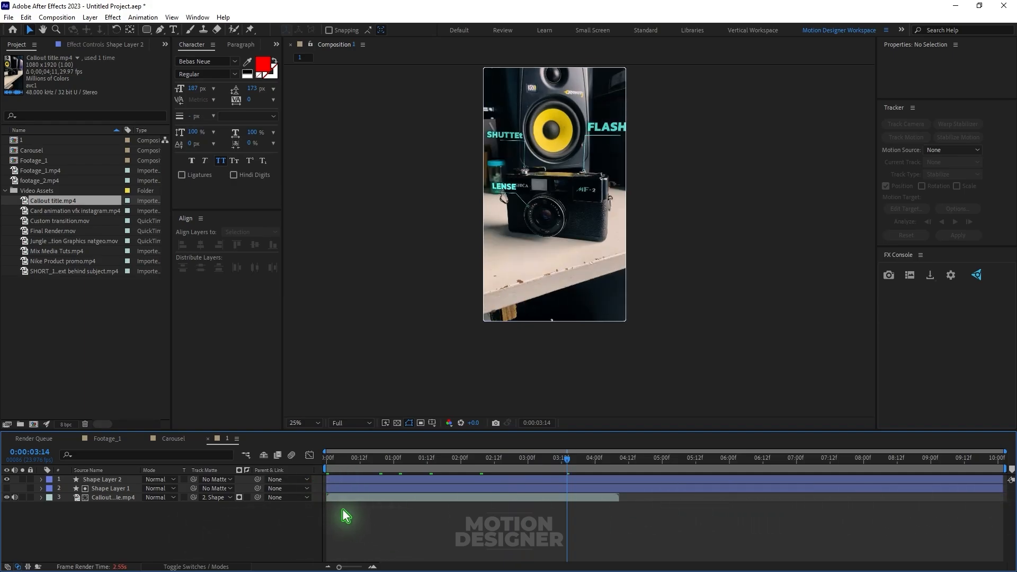
pyautogui.click(359, 498)
pyautogui.rightClick(359, 498)
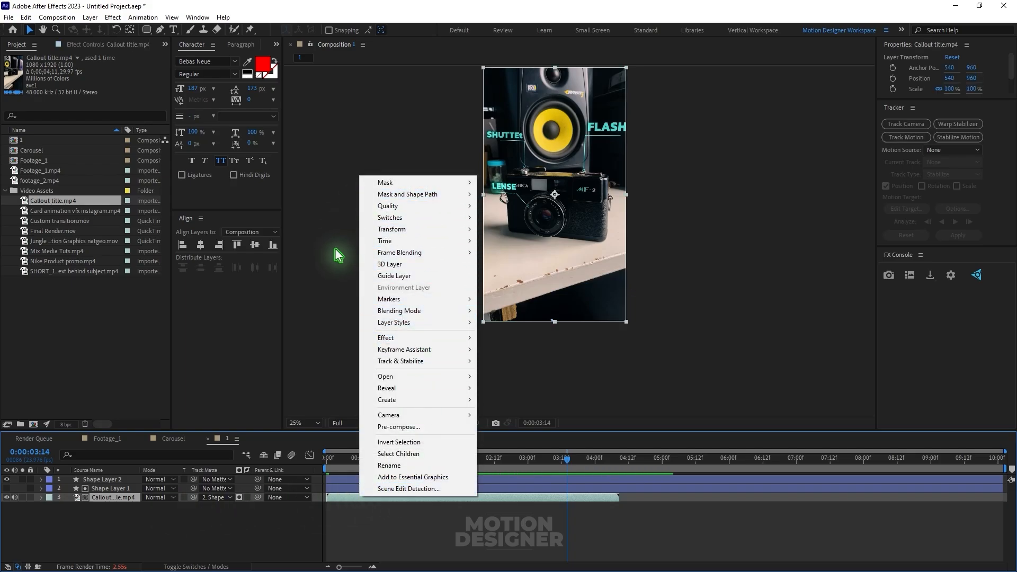
pyautogui.moveTo(420, 249)
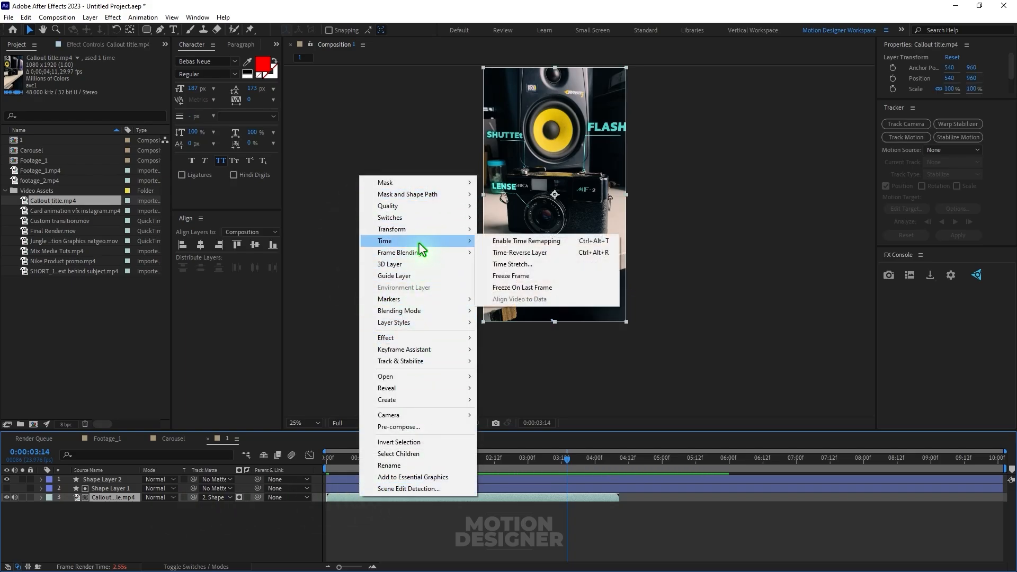
pyautogui.click(550, 241)
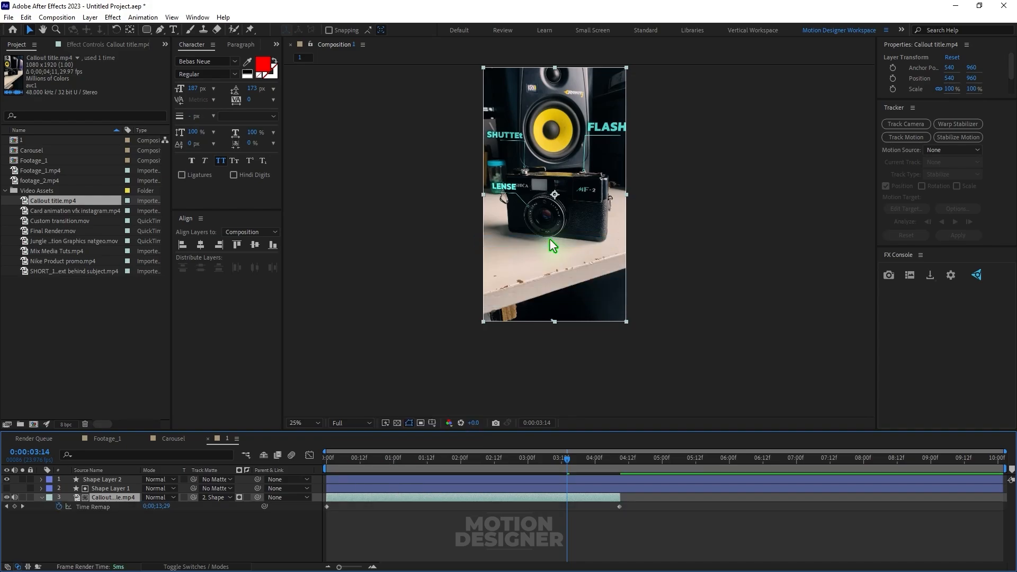
# Add the expression loopOut() to the clip's Time Remap property and extend the layer to the end of the composition
pyautogui.keyDown('alt'); pyautogui.click(60, 507); pyautogui.keyUp('alt')
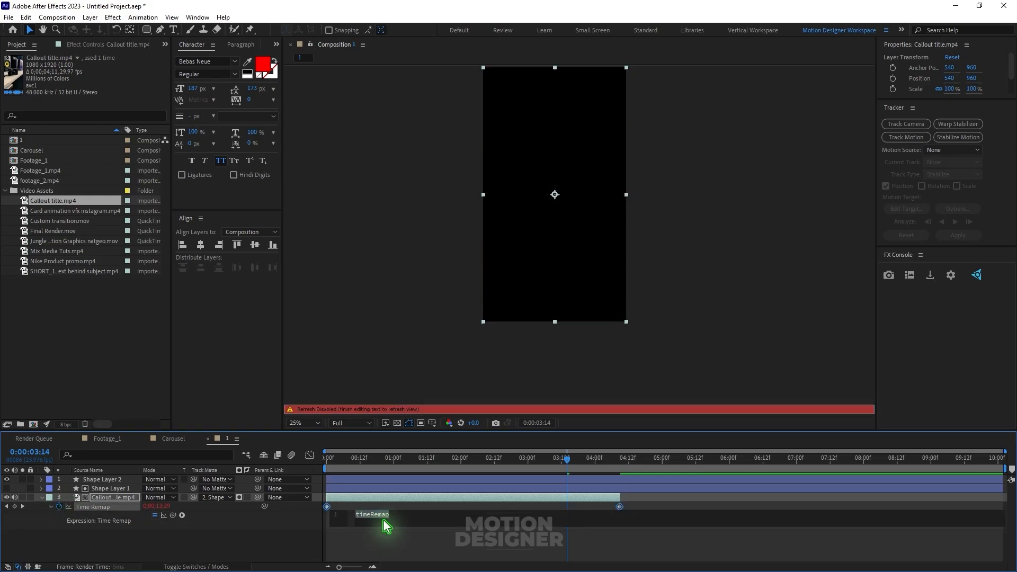
pyautogui.write('t')
pyautogui.press('BackSpace')
pyautogui.write('loop')
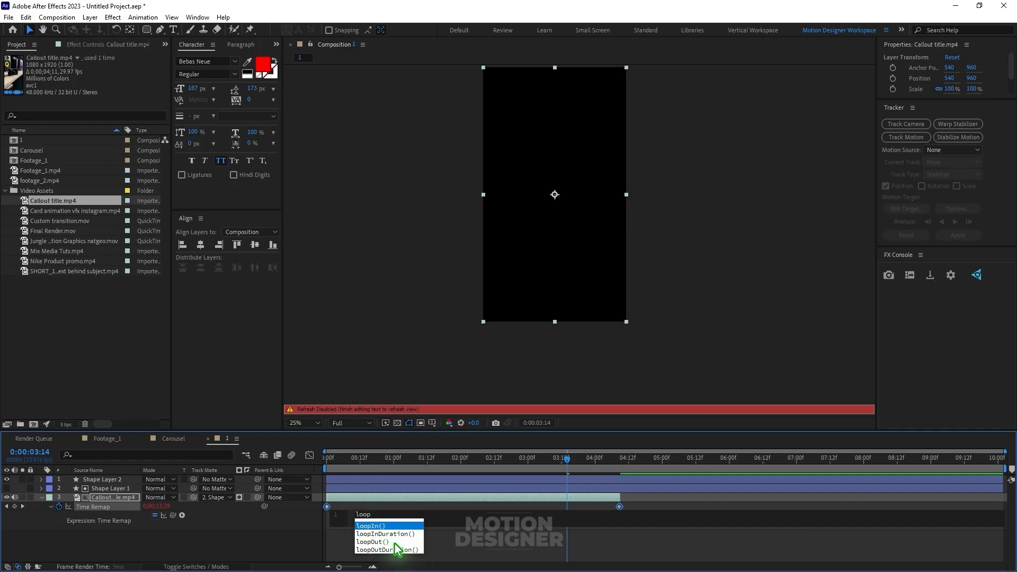
pyautogui.press('Down')
pyautogui.press('Down')
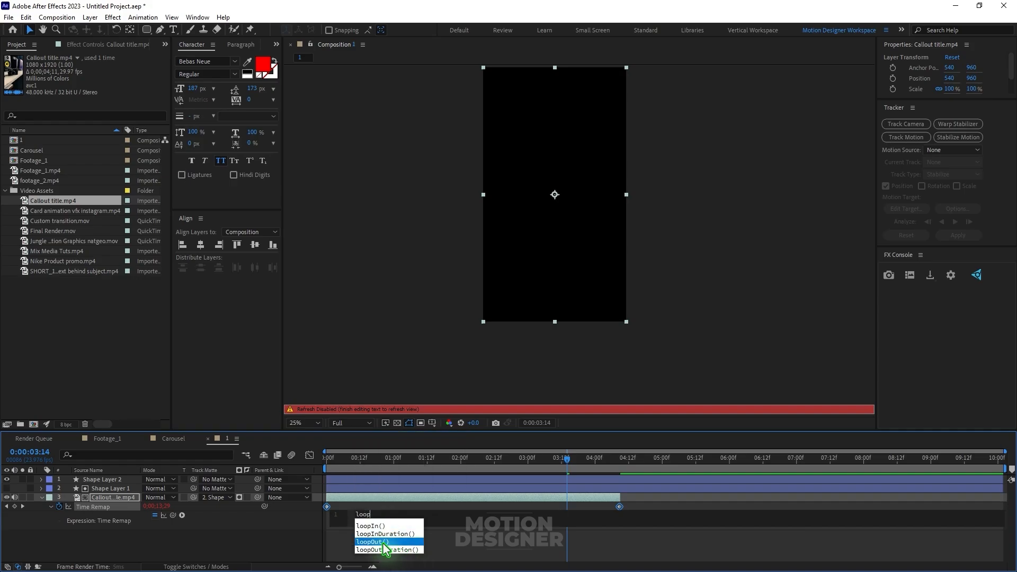
pyautogui.press('Return')
pyautogui.click(403, 543)
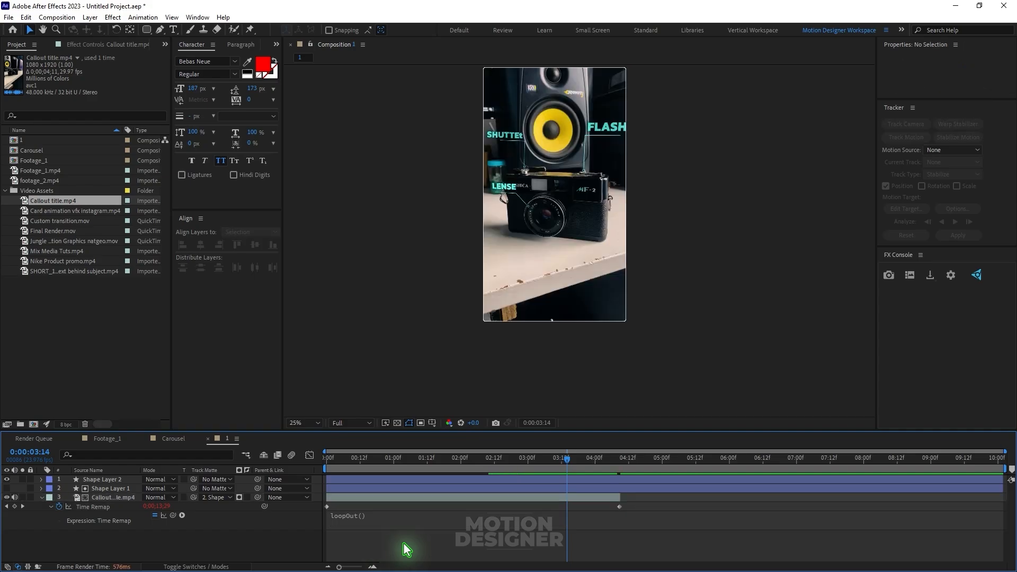
pyautogui.click(620, 499)
pyautogui.moveTo(632, 501); pyautogui.dragTo(1004, 501)
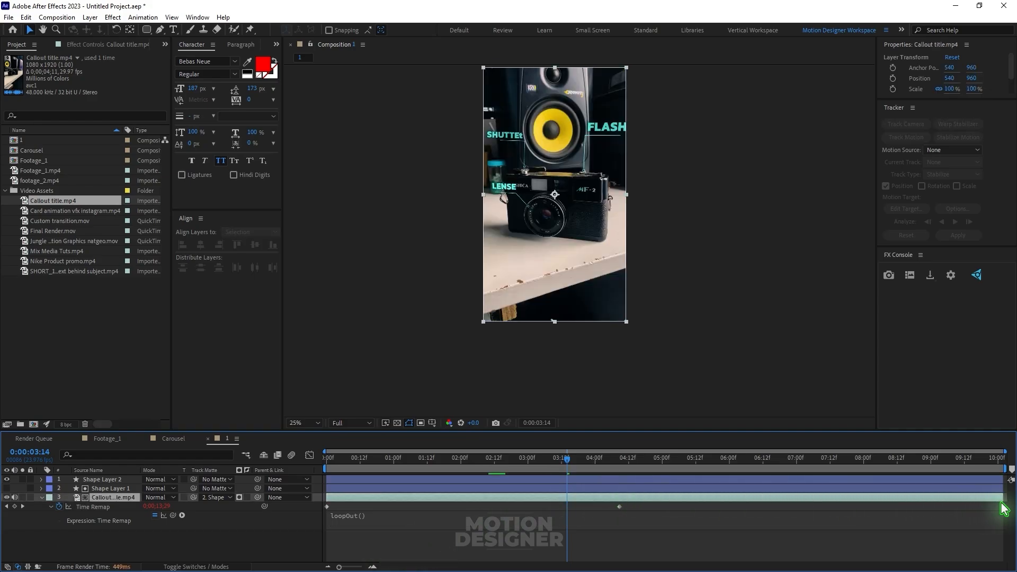
# Preview the loop from the start, and mute and collapse the Callout title.mp4 layer
pyautogui.press('Home')
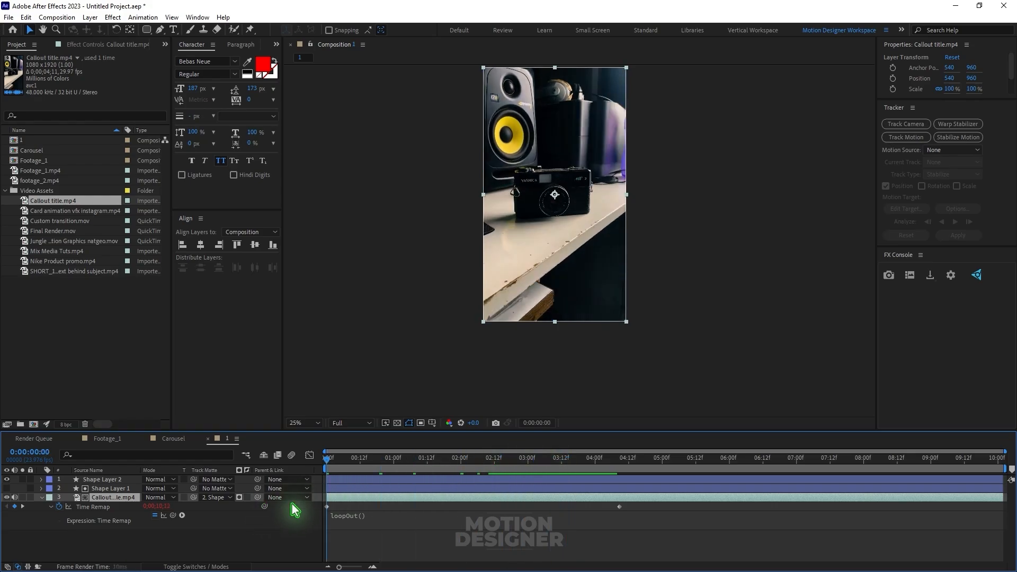
pyautogui.press('space')
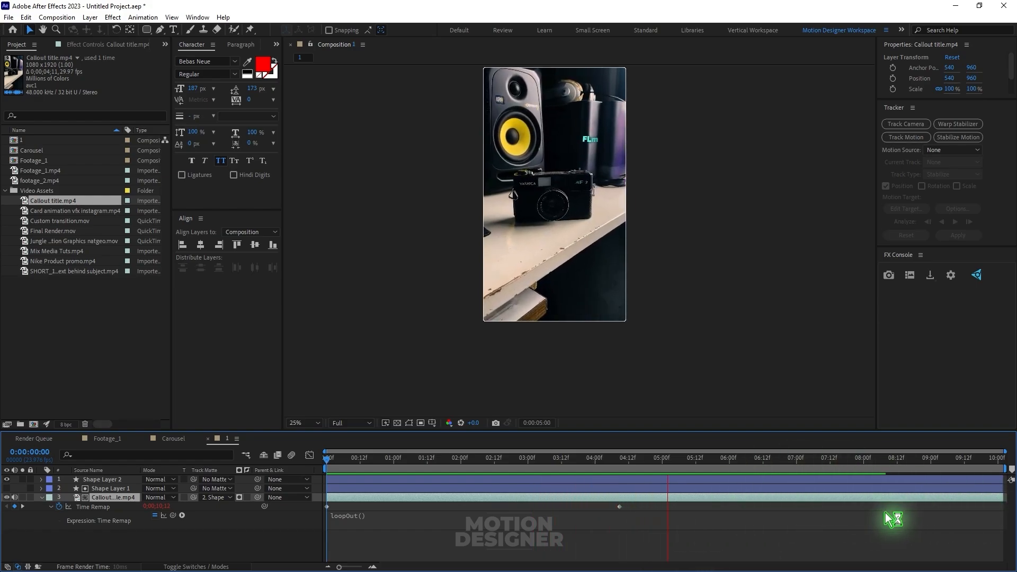
pyautogui.press('space')
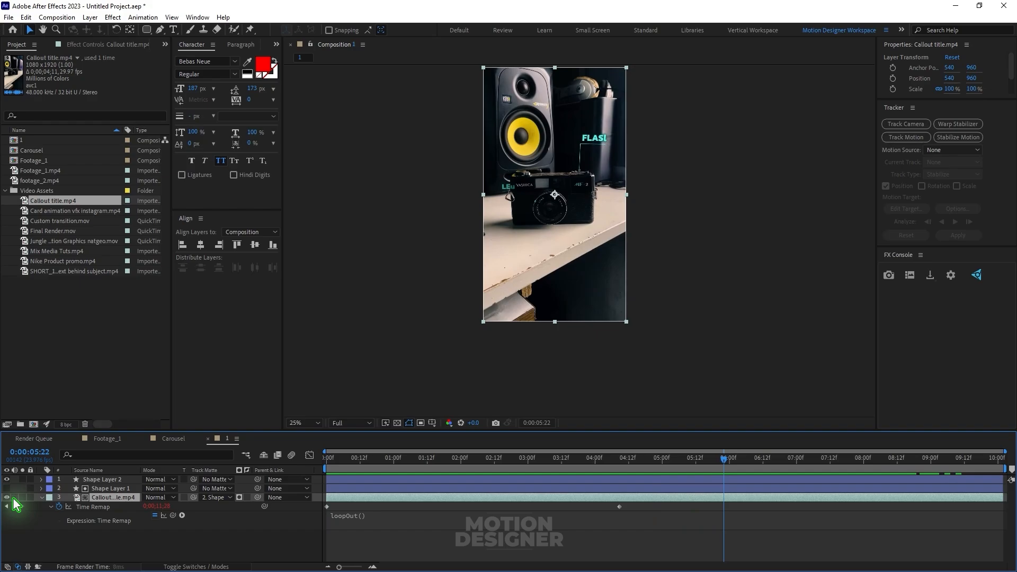
pyautogui.click(42, 497)
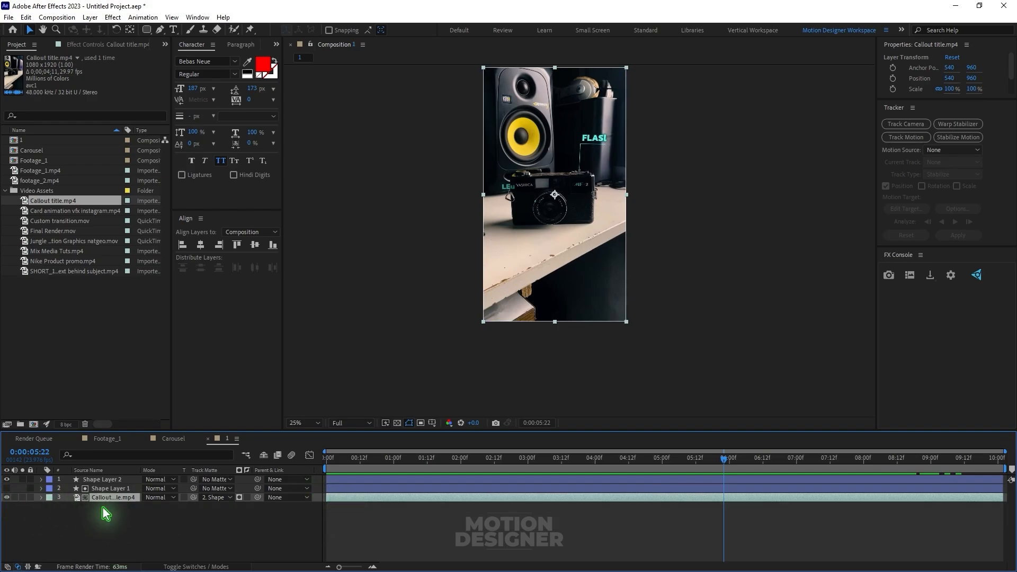
# Collapse the Video Assets folder and create a new project folder named Pre-comps
pyautogui.click(205, 525)
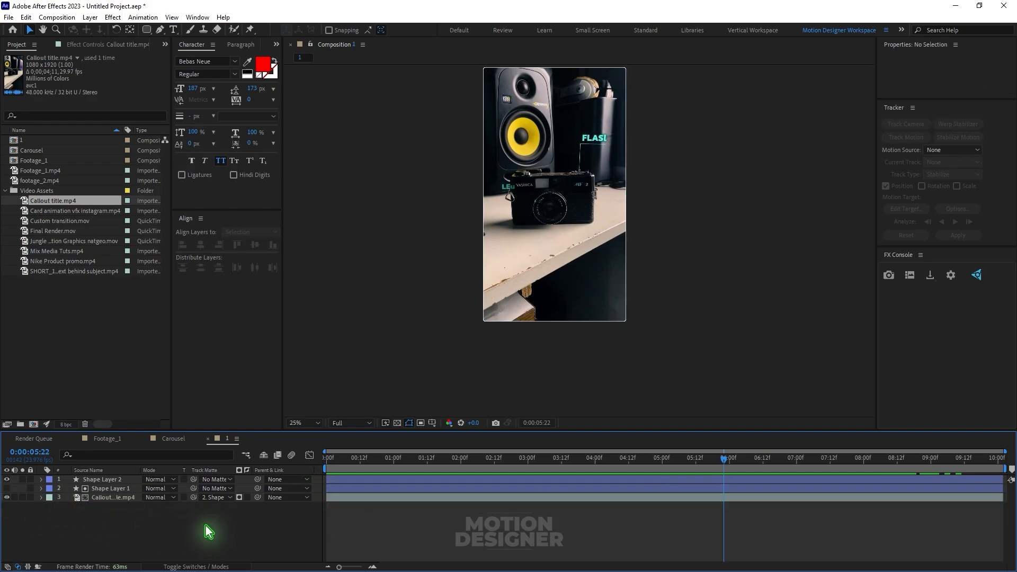
pyautogui.click(50, 292)
pyautogui.click(48, 140)
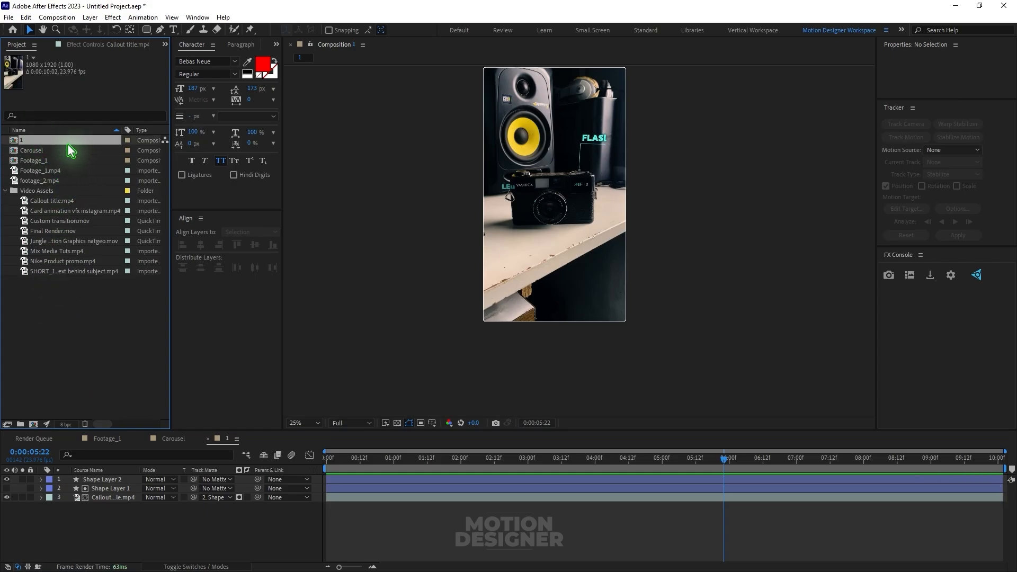
pyautogui.click(27, 192)
pyautogui.click(5, 191)
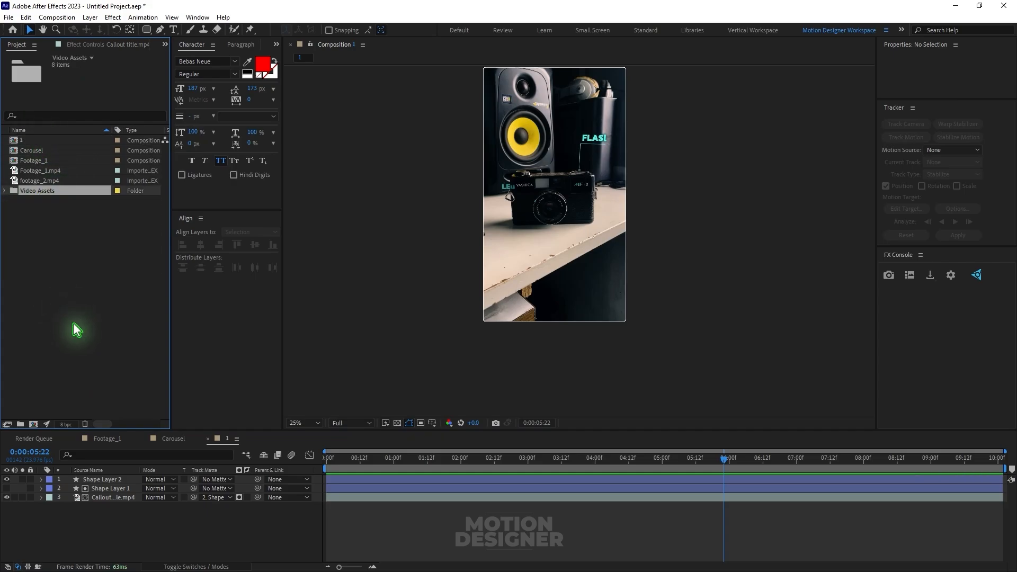
pyautogui.click(73, 323)
pyautogui.click(20, 423)
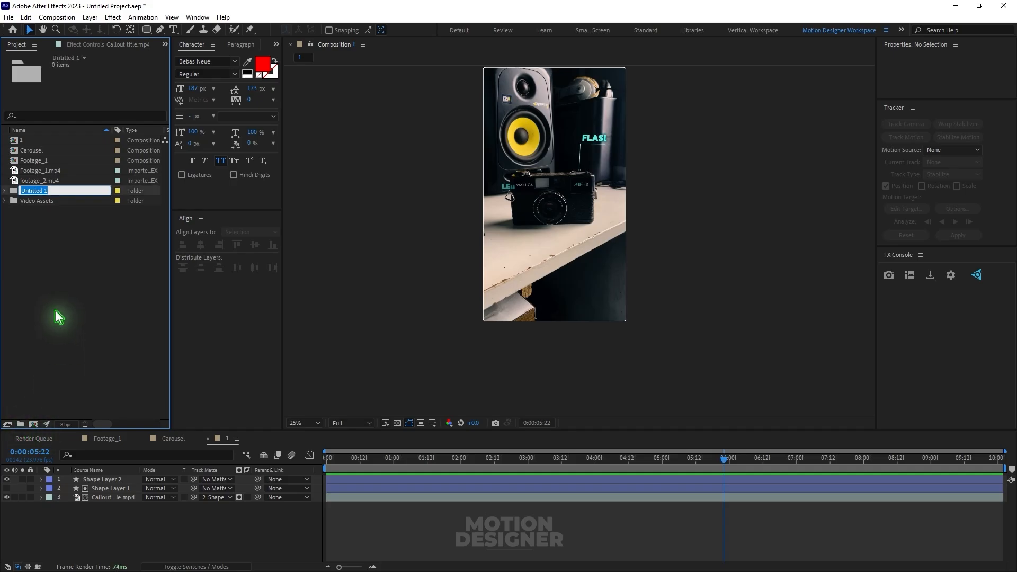
pyautogui.write('Pre-comps')
pyautogui.press('Return')
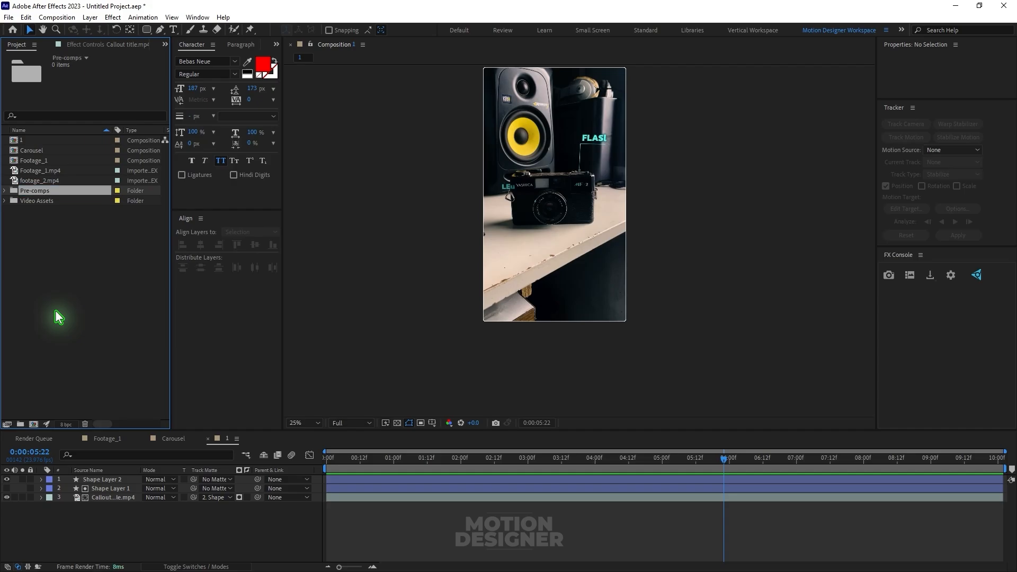
# Move composition 1 into the Pre-comps folder, then duplicate it and open the duplicate, composition 2
pyautogui.click(42, 140)
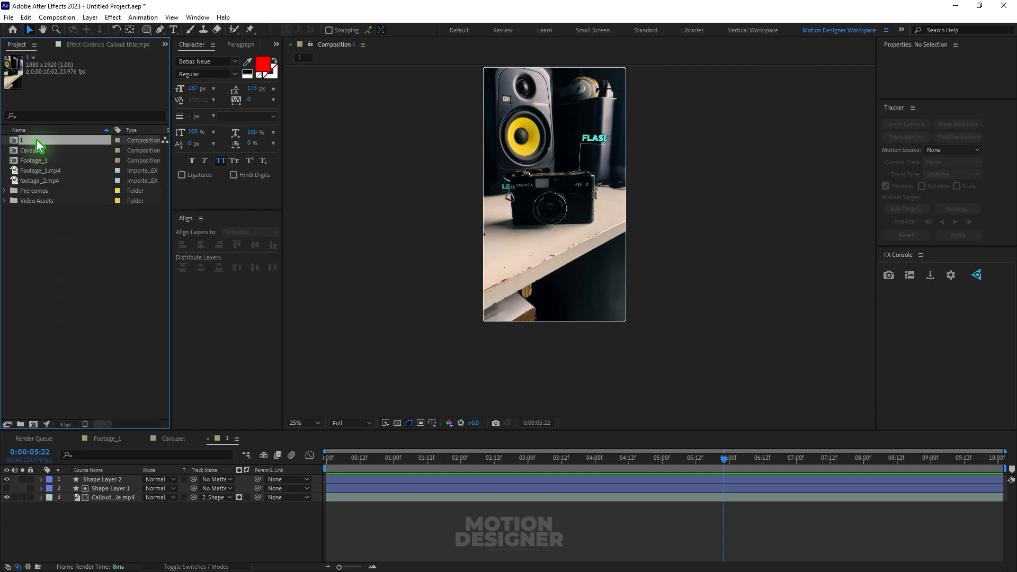
pyautogui.moveTo(36, 138); pyautogui.dragTo(63, 191)
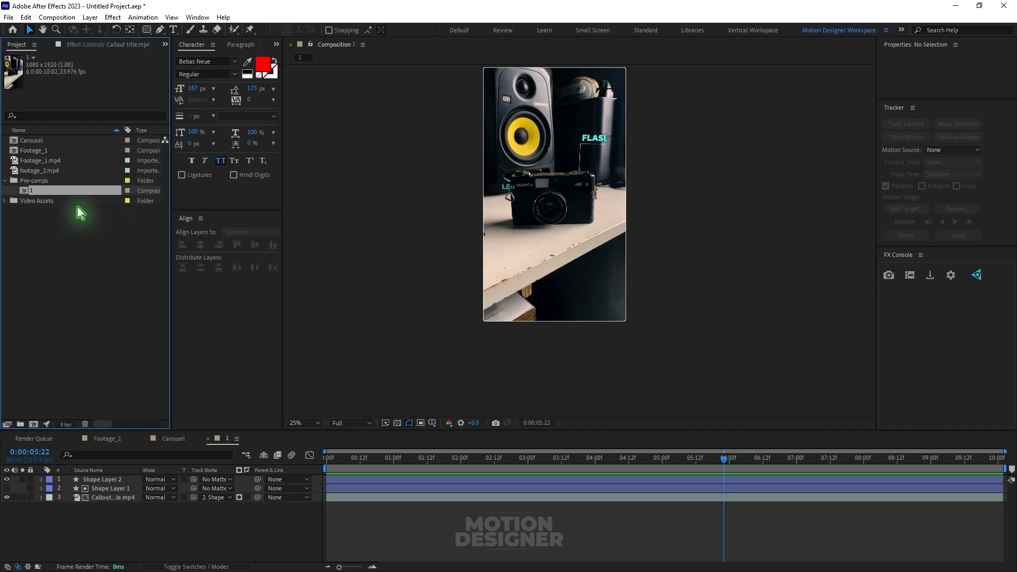
pyautogui.hotkey('ctrl', 'd')
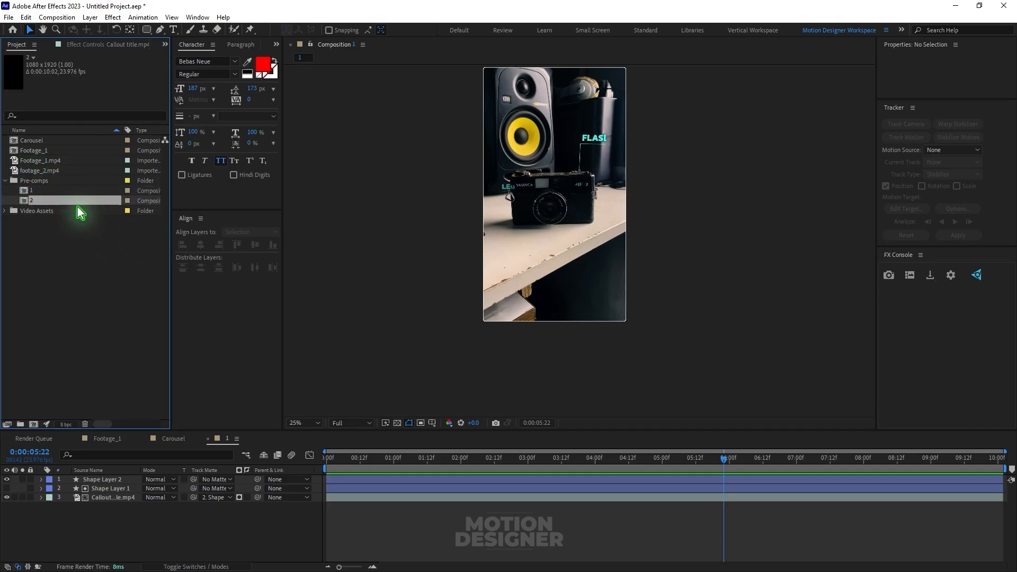
pyautogui.doubleClick(32, 201)
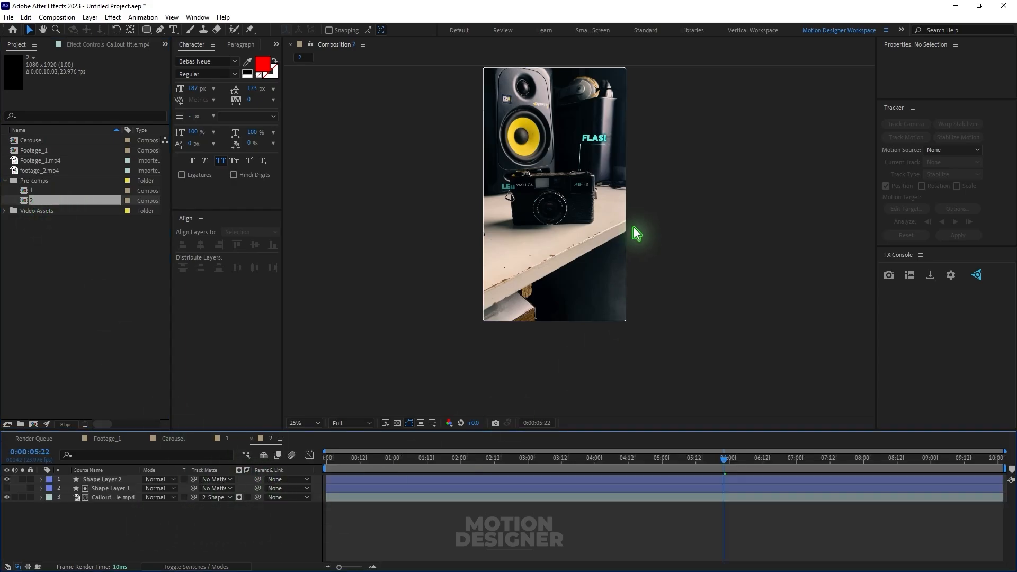
# Replace the Callout title.mp4 layer in composition 2 with Card animation vfx instagram.mp4 from the Video Assets folder
pyautogui.moveTo(690, 158); pyautogui.dragTo(688, 208)
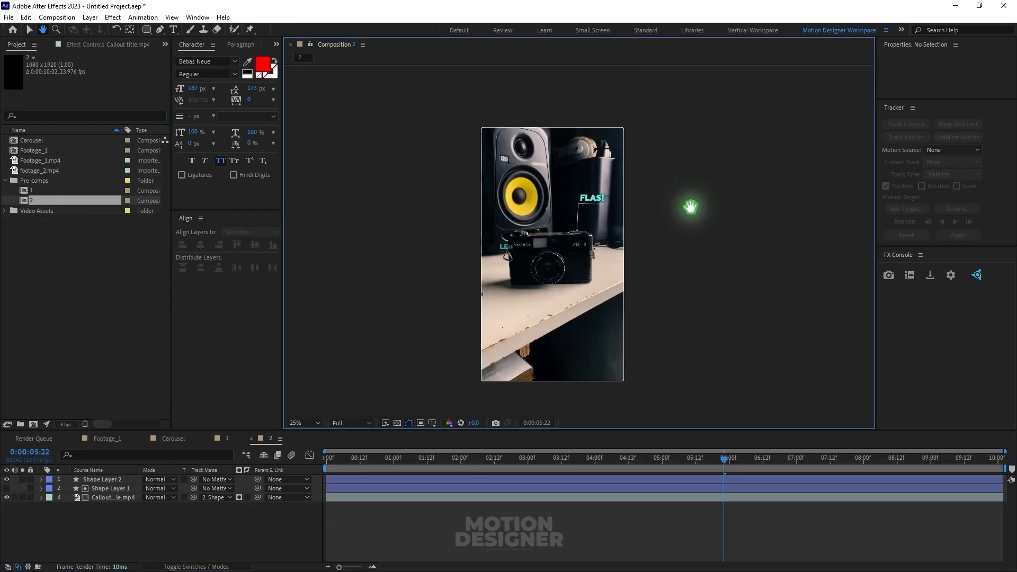
pyautogui.click(109, 498)
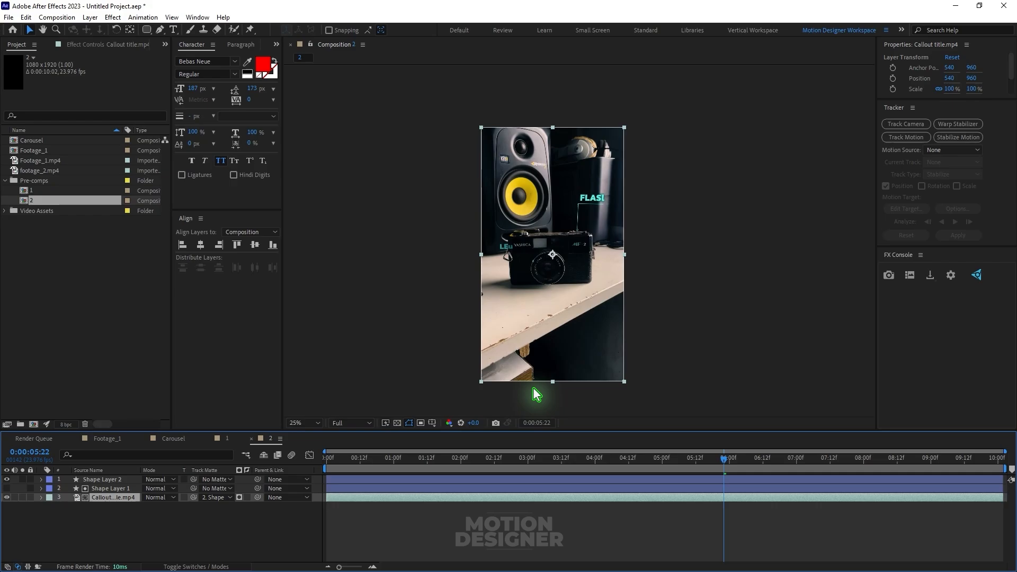
pyautogui.click(6, 182)
pyautogui.click(5, 181)
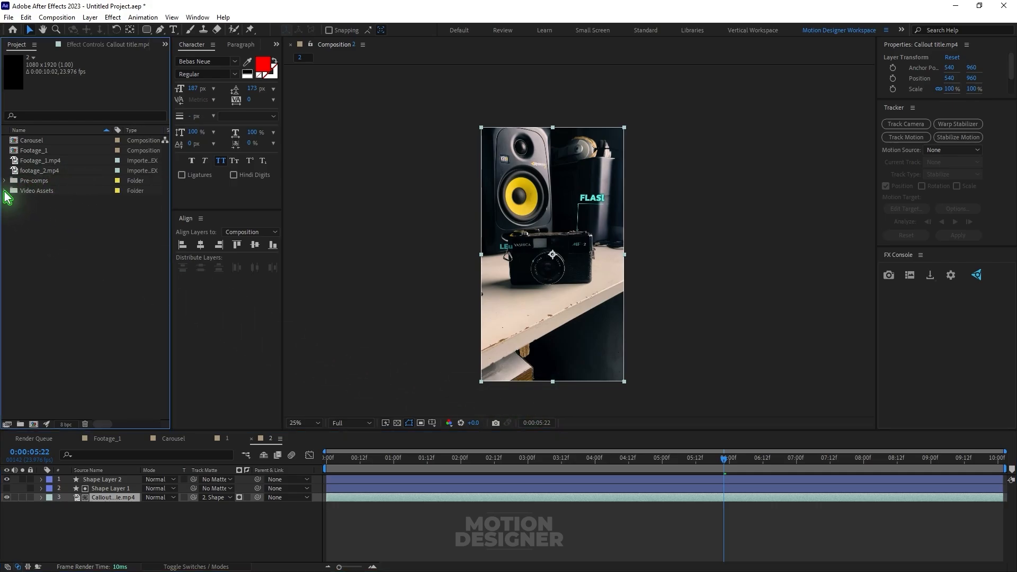
pyautogui.click(5, 191)
pyautogui.click(39, 211)
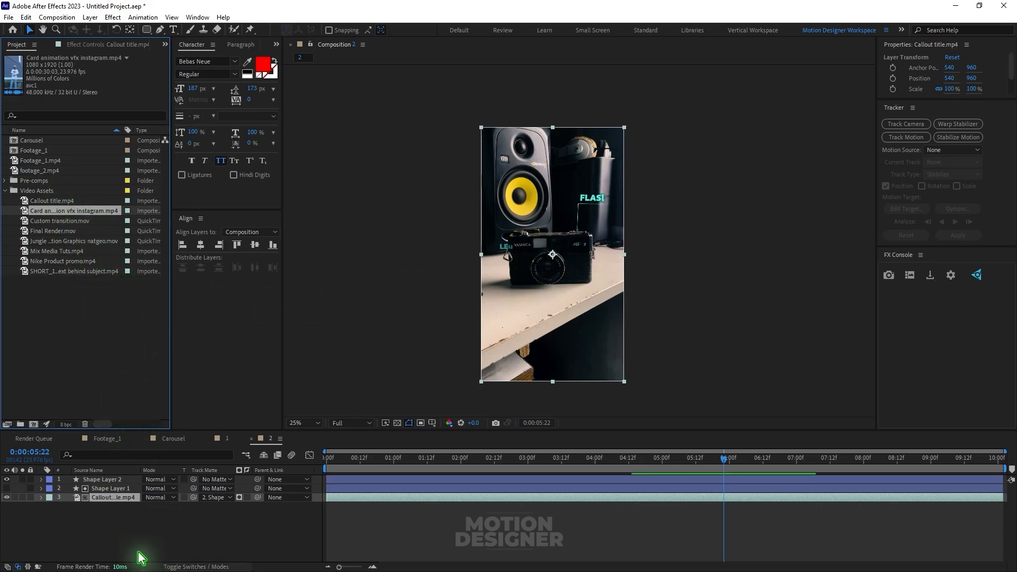
pyautogui.click(112, 533)
pyautogui.click(113, 498)
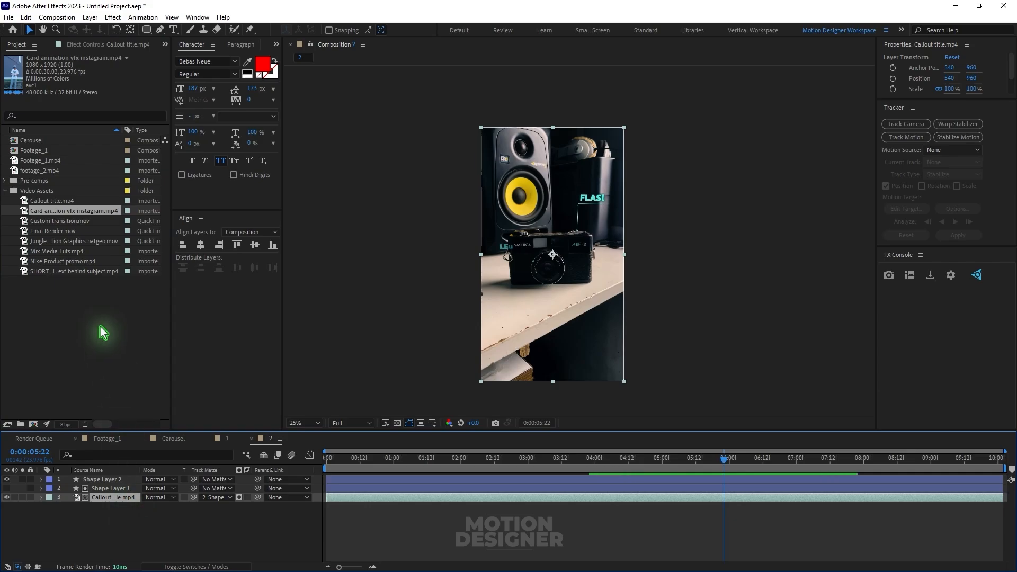
pyautogui.moveTo(24, 212); pyautogui.dragTo(552, 254)
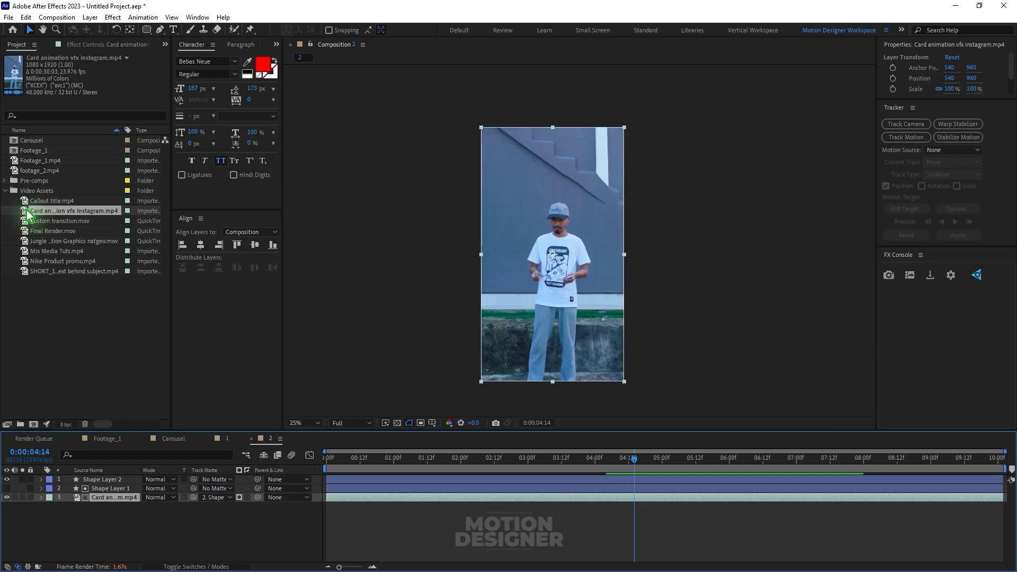
# Scrub through composition 3 from its start to check the Custom transition.mov clip
pyautogui.click(207, 521)
pyautogui.press('Home')
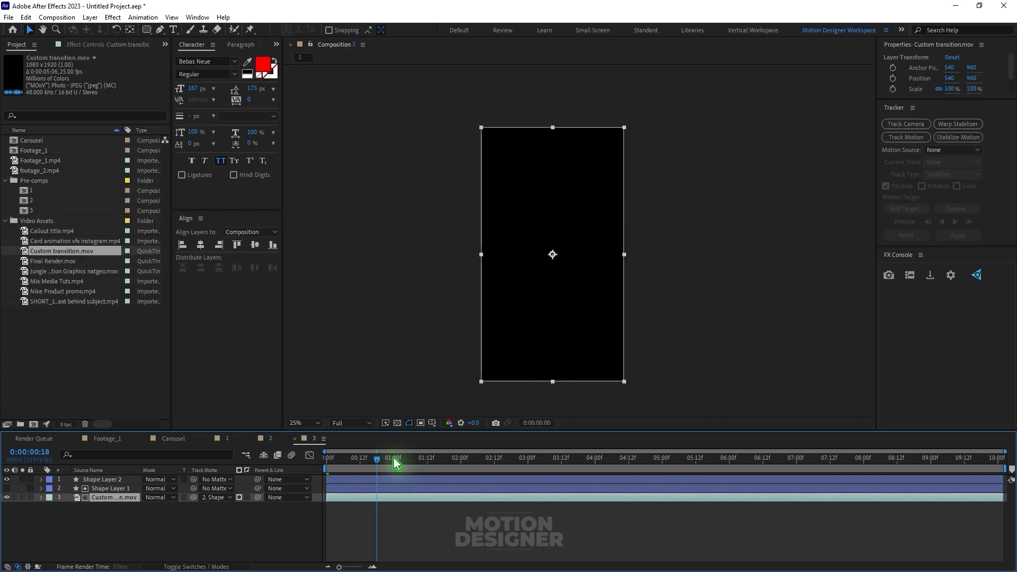
pyautogui.moveTo(394, 459); pyautogui.dragTo(483, 459)
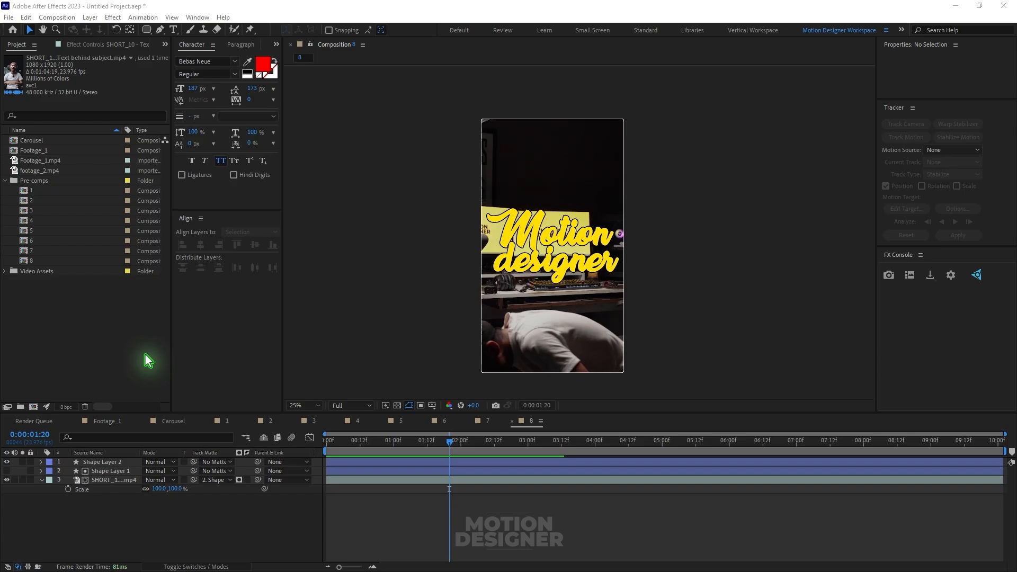
# Close the open timelines of card compositions 8 through 1 and return to the Carousel composition
pyautogui.click(46, 181)
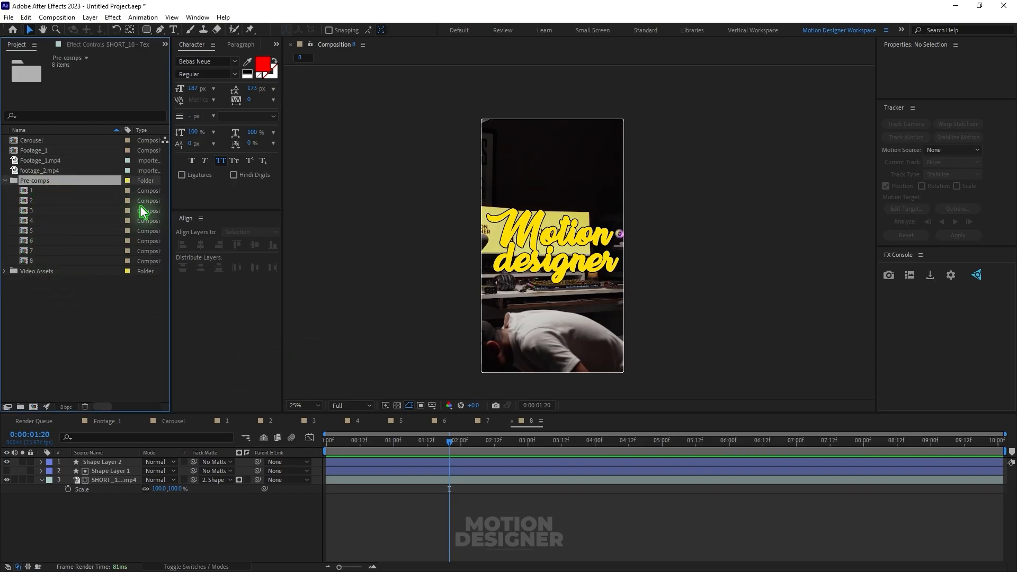
pyautogui.click(47, 192)
pyautogui.click(43, 262)
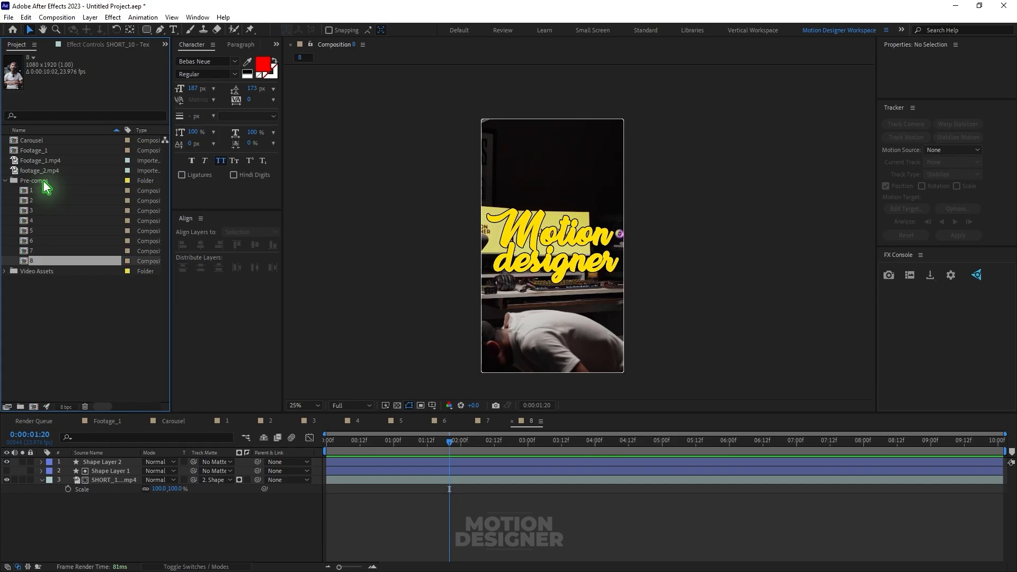
pyautogui.click(512, 422)
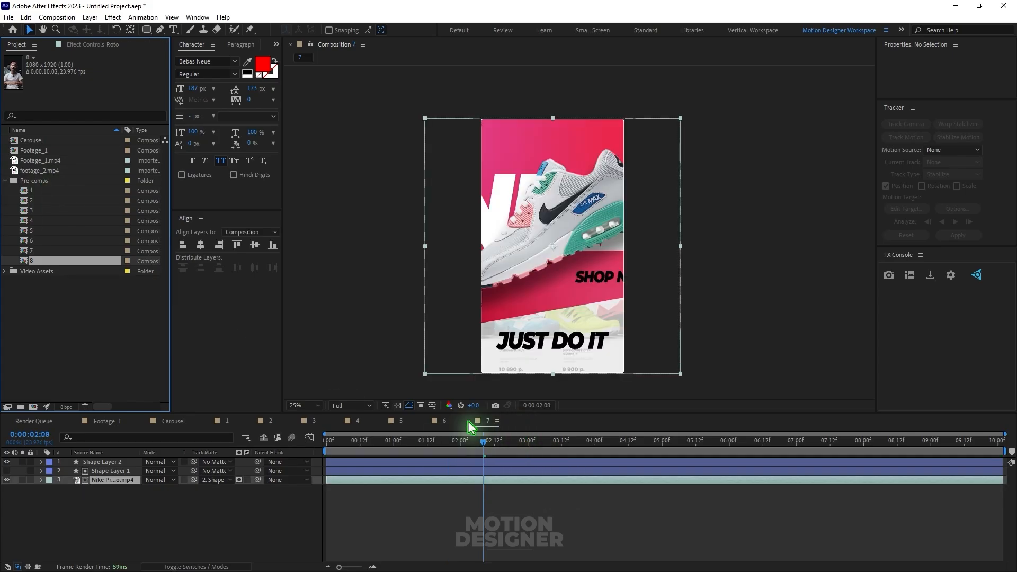
pyautogui.click(468, 420)
pyautogui.click(424, 421)
pyautogui.click(382, 422)
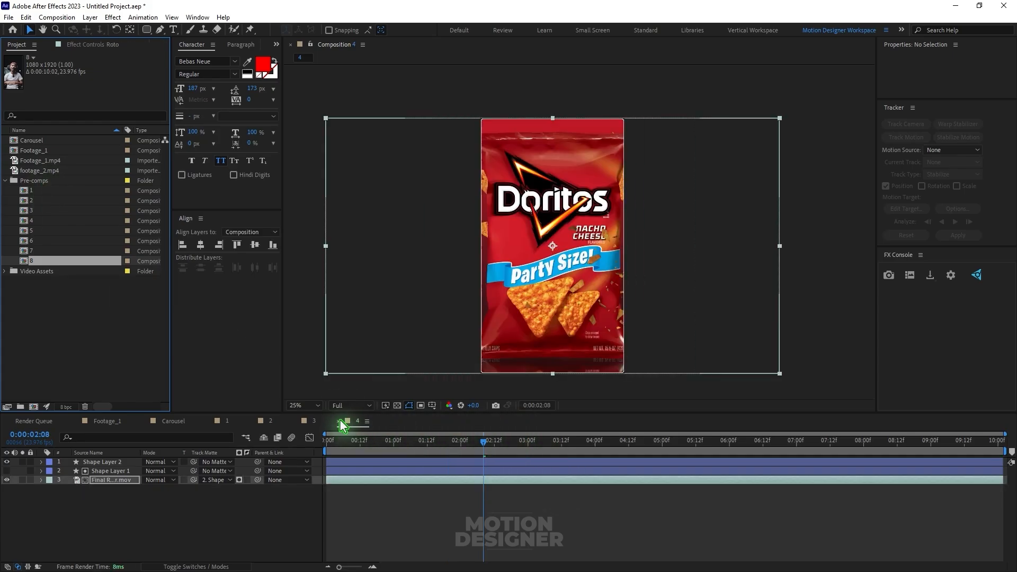
pyautogui.click(338, 422)
pyautogui.click(295, 422)
pyautogui.click(251, 422)
pyautogui.click(208, 421)
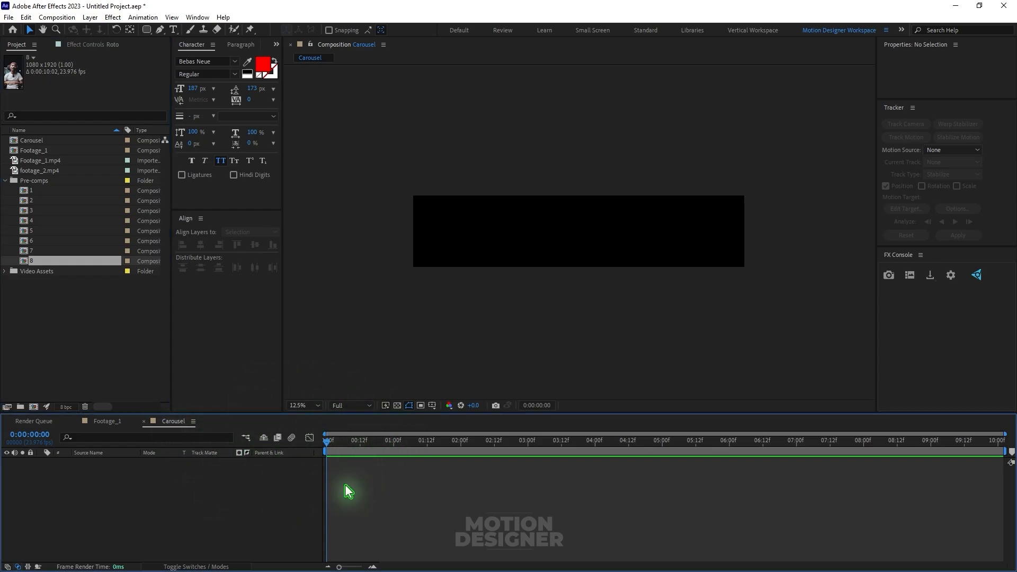
# Add compositions 1 through 8 from the Pre-comps folder to the Carousel timeline and reveal their Scale properties
pyautogui.keyDown('shift'); pyautogui.click(48, 192); pyautogui.keyUp('shift')
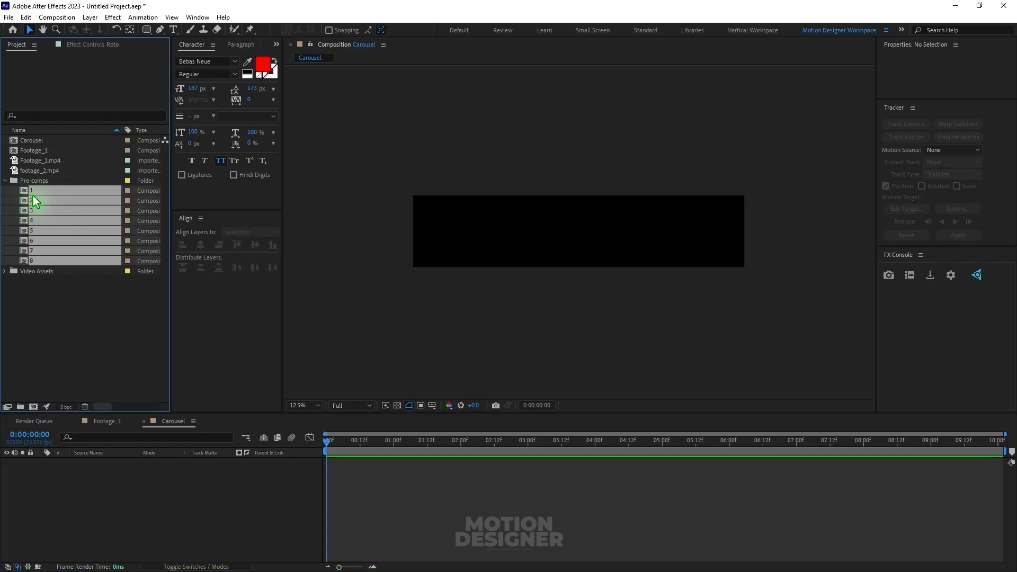
pyautogui.moveTo(36, 193); pyautogui.dragTo(148, 468)
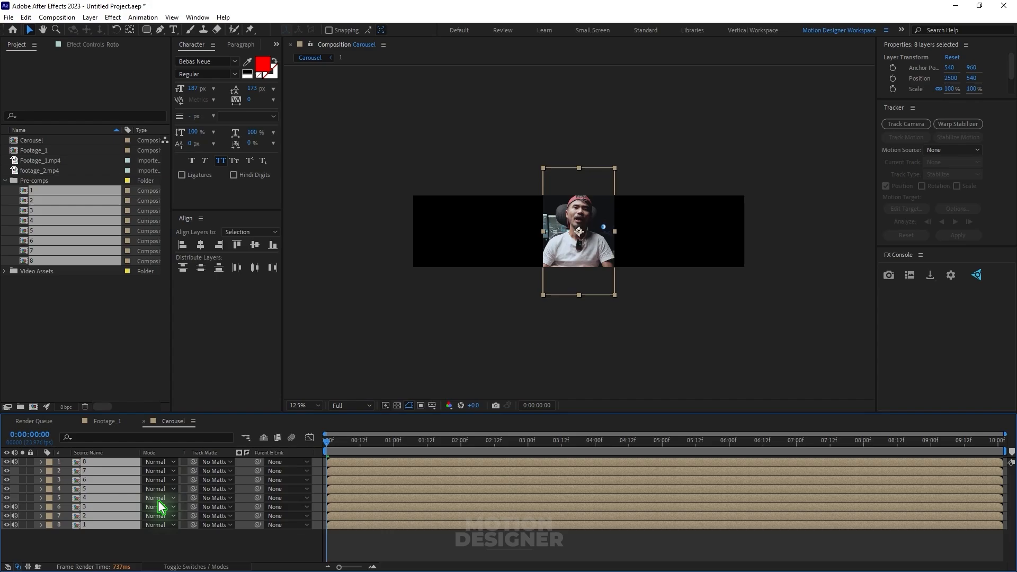
pyautogui.press('s')
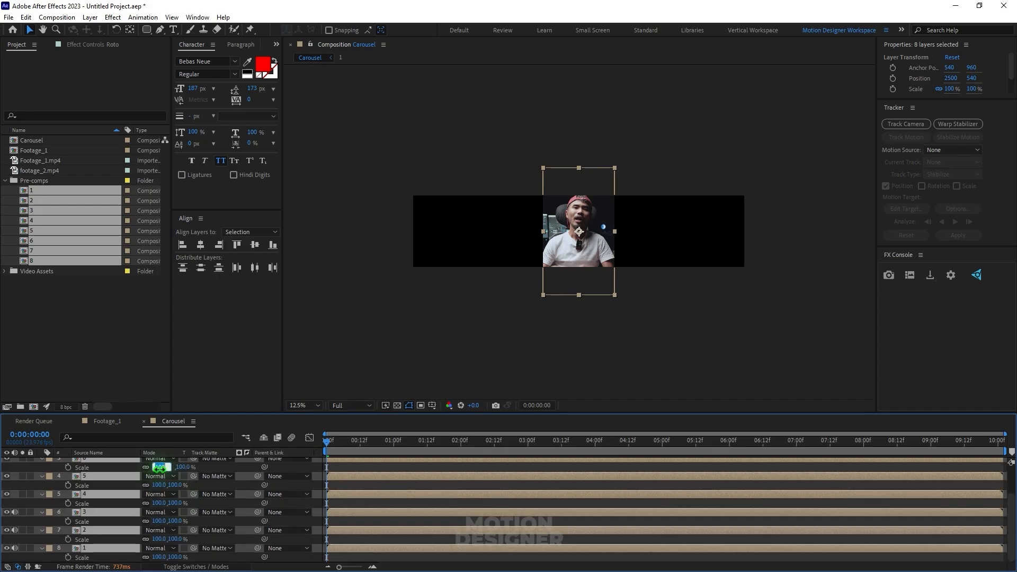
# Try scaling all eight card layers to 50% and then to 35%
pyautogui.moveTo(160, 467); pyautogui.dragTo(159, 469)
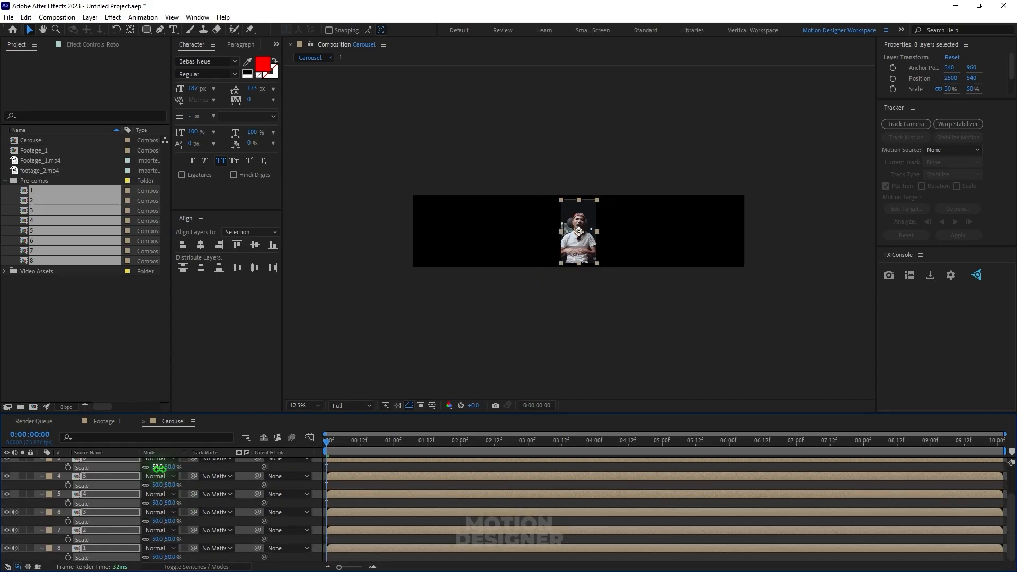
pyautogui.click(158, 467)
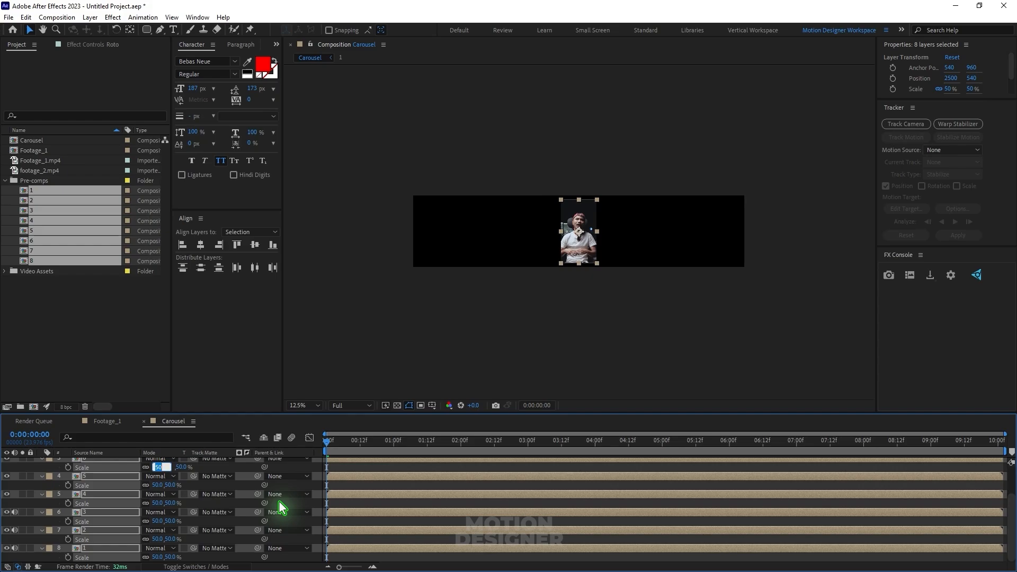
pyautogui.press('Return')
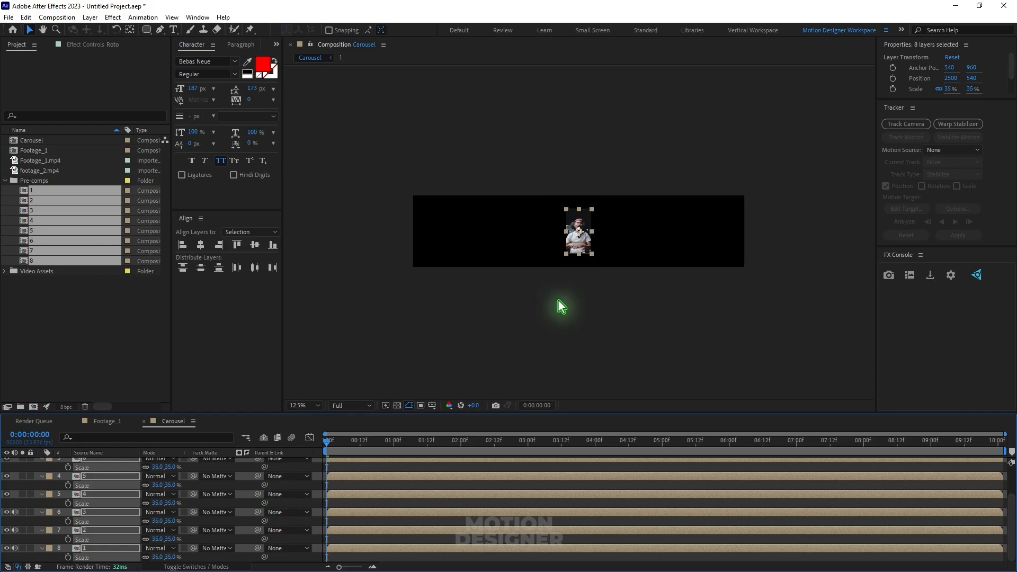
pyautogui.press('.')
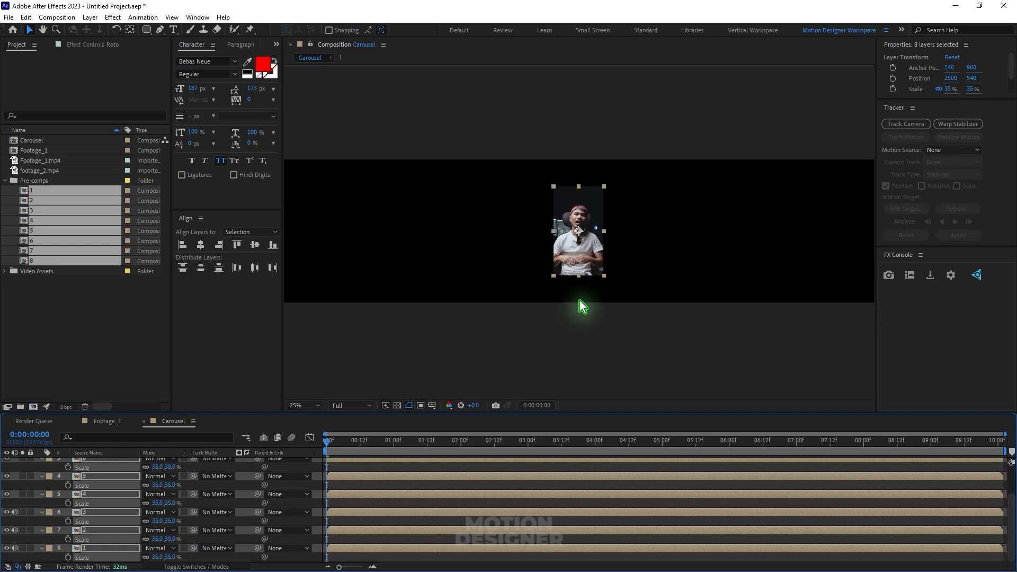
# Set the scale of all eight card layers to 40% and collapse their properties
pyautogui.click(159, 466)
pyautogui.write('40')
pyautogui.press('Return')
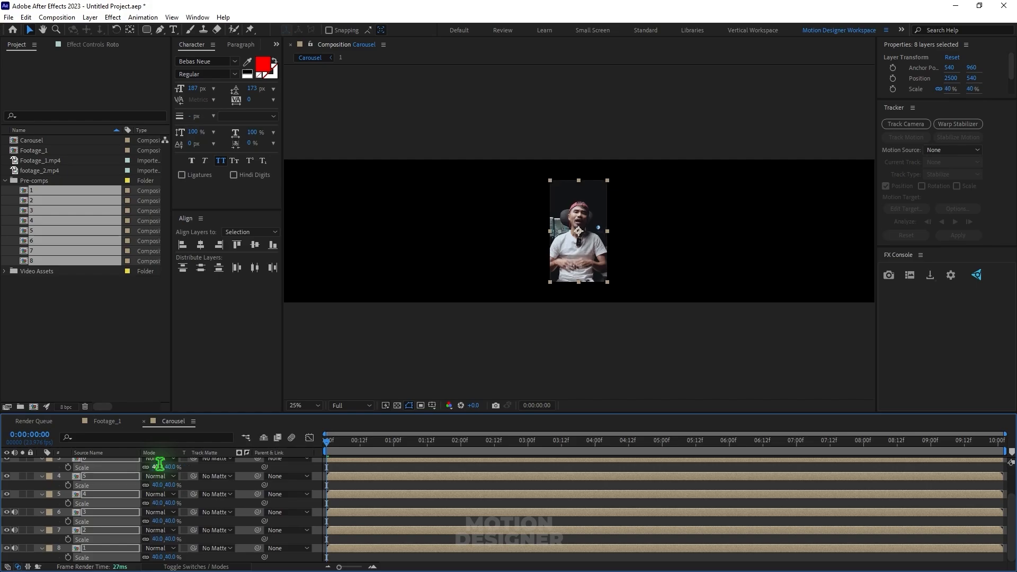
pyautogui.scroll(3, 182, 514)
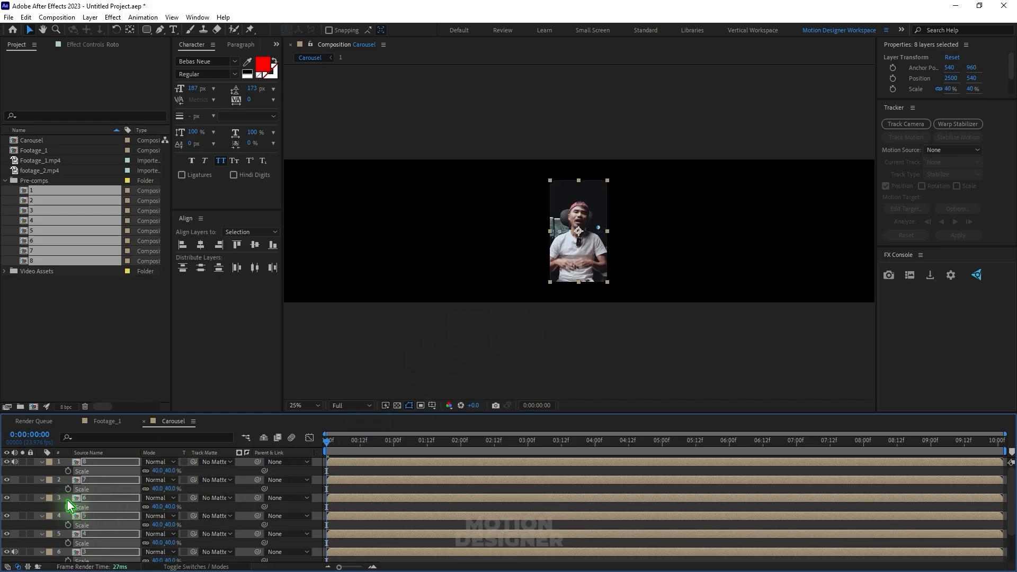
pyautogui.click(42, 462)
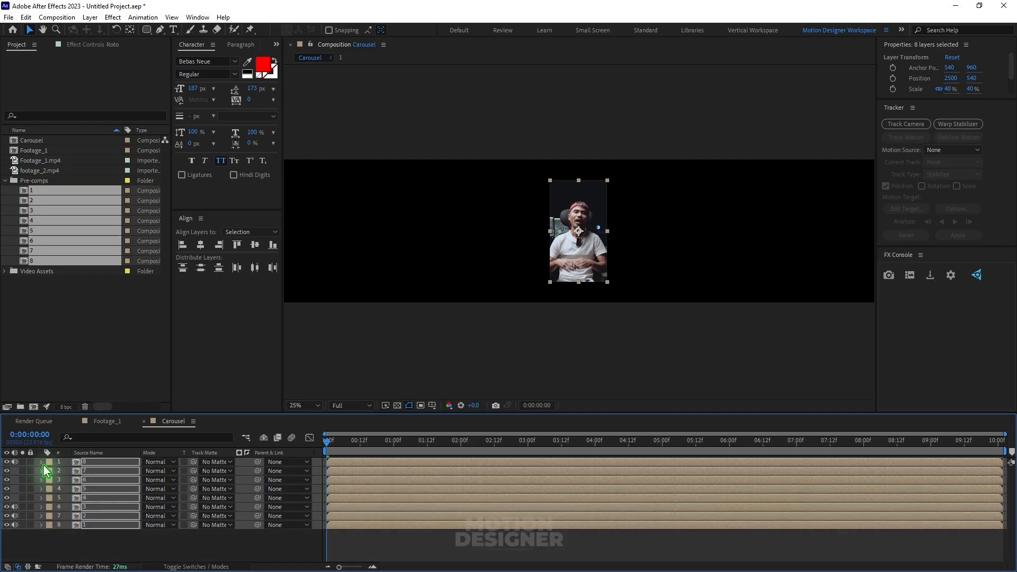
# Move card layer 1 to the left end of the Carousel frame and place card layer 2 beside it at about 1216, 540
pyautogui.click(98, 544)
pyautogui.click(101, 525)
pyautogui.press('h')
pyautogui.moveTo(503, 316); pyautogui.dragTo(600, 318)
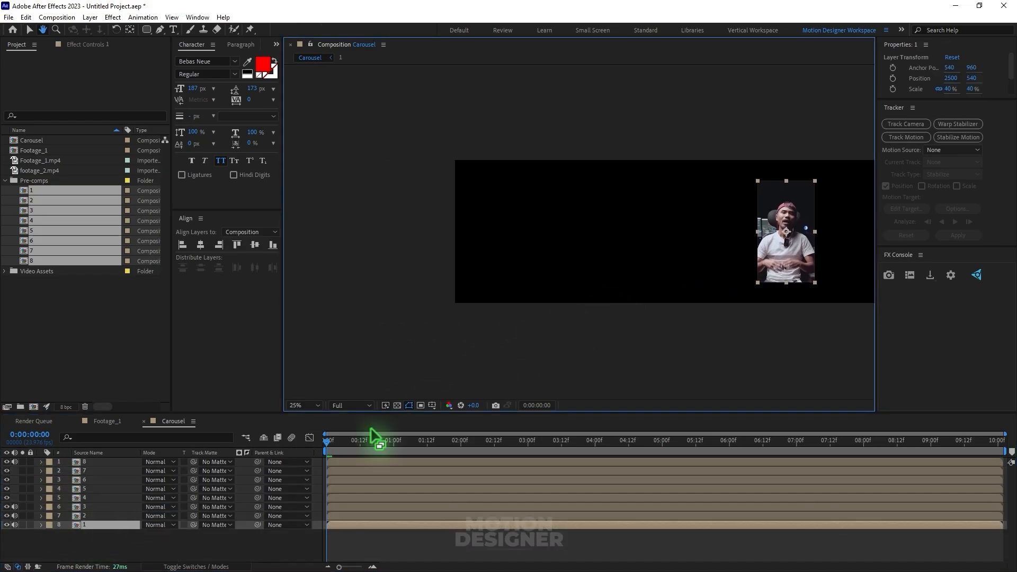
pyautogui.moveTo(789, 268); pyautogui.dragTo(544, 258)
pyautogui.click(93, 516)
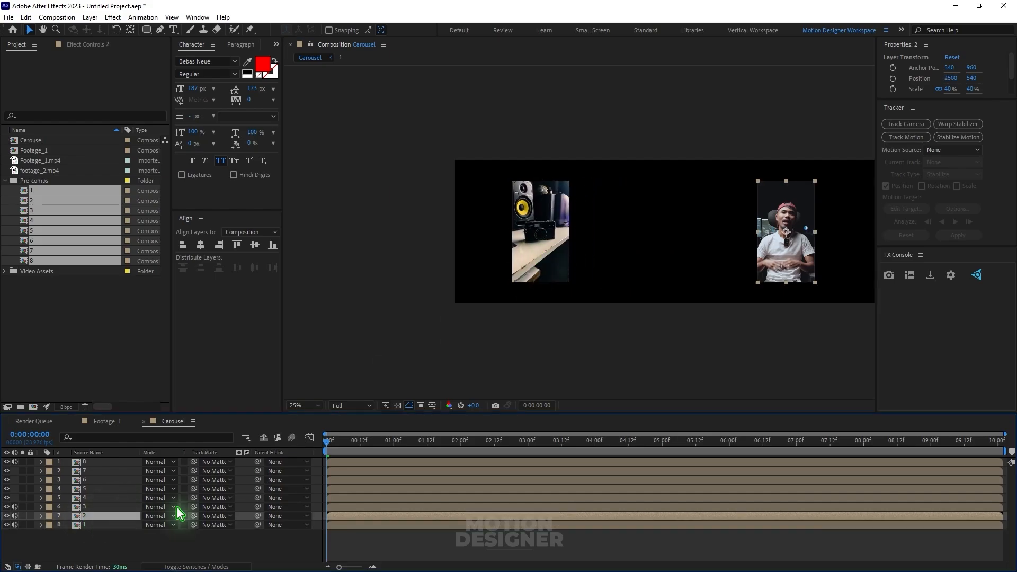
pyautogui.moveTo(784, 265); pyautogui.dragTo(610, 274)
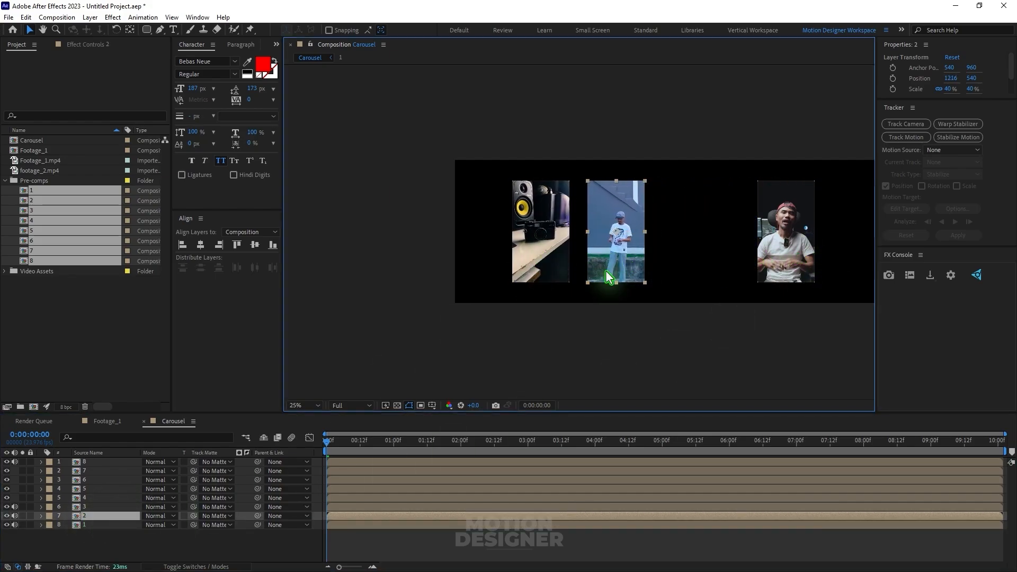
# Move card layers 3 and 4 left so they follow card 2 in the Carousel row
pyautogui.click(108, 507)
pyautogui.moveTo(792, 250); pyautogui.dragTo(698, 256)
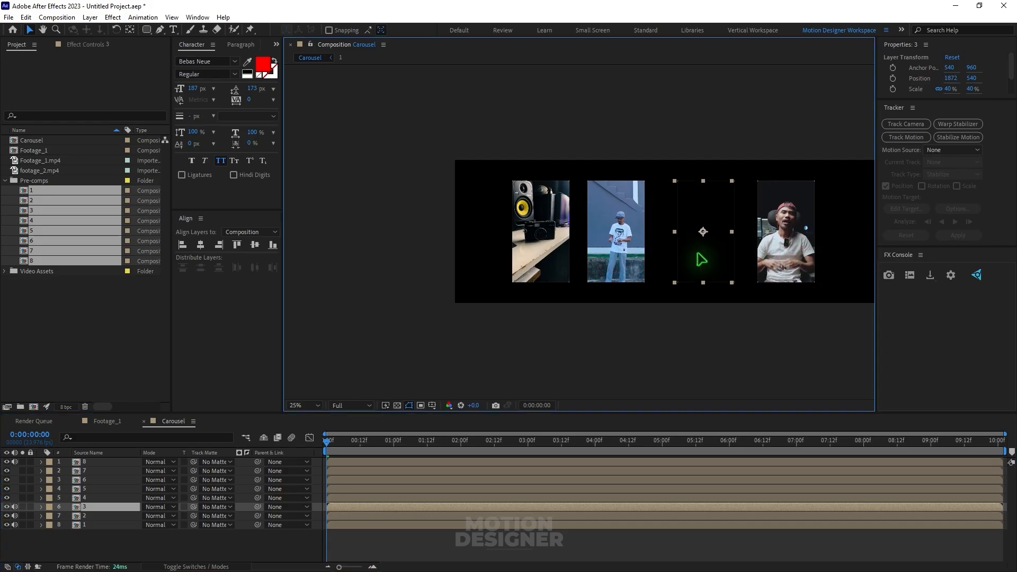
pyautogui.click(108, 498)
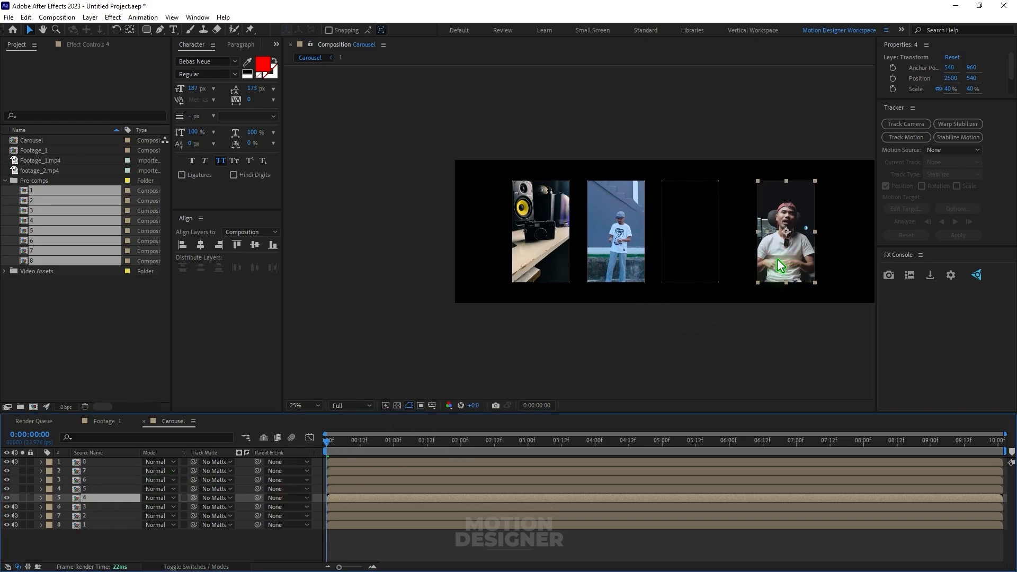
pyautogui.moveTo(776, 263); pyautogui.dragTo(759, 270)
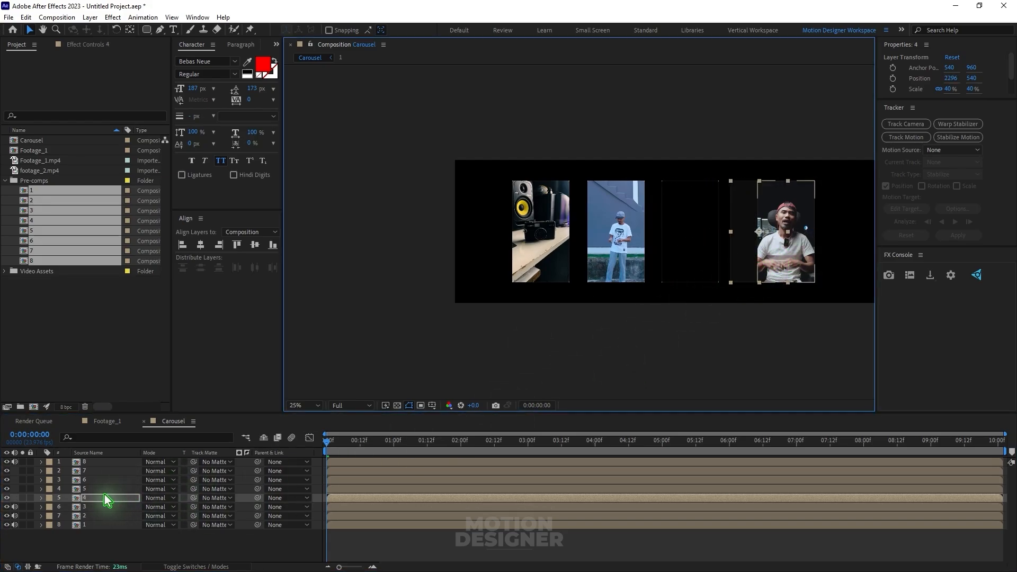
# Spread card layers 5 to 8 across the rest of the Carousel frame, ending with card 8 at about 4644, 540
pyautogui.click(88, 471)
pyautogui.hscroll(5, 656, 381)
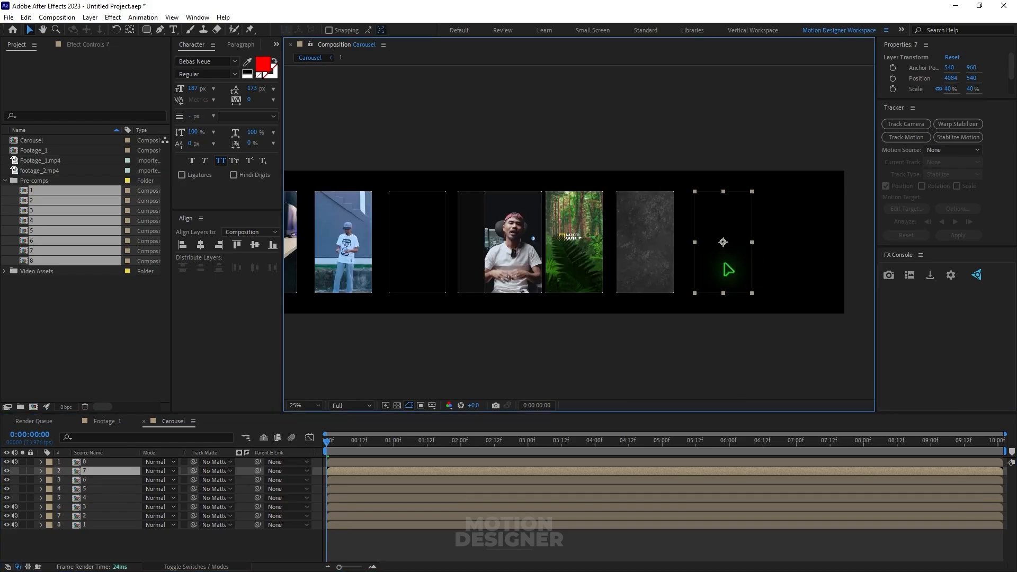
pyautogui.click(88, 462)
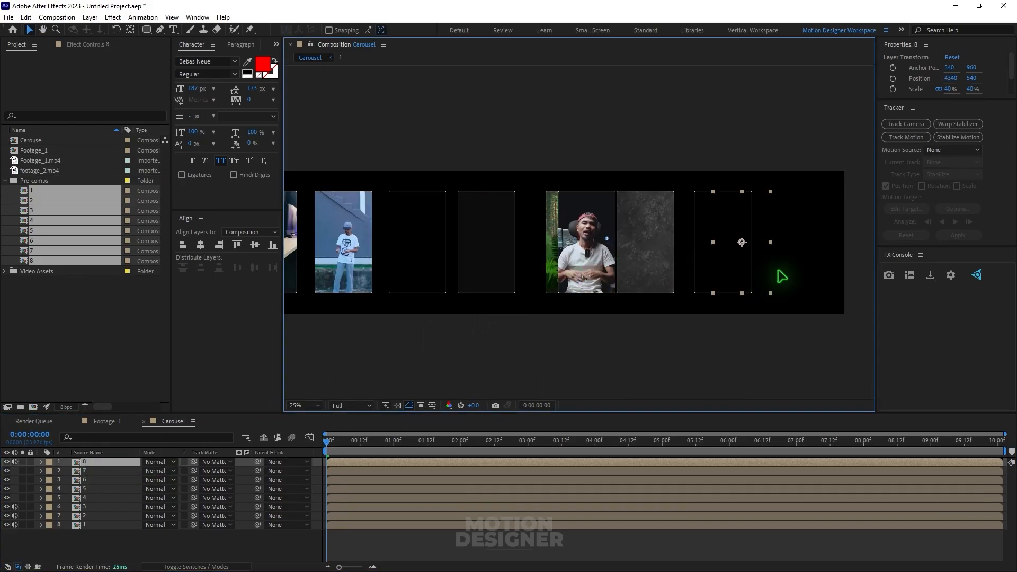
pyautogui.moveTo(778, 271); pyautogui.dragTo(834, 272)
pyautogui.scroll(-2, 674, 295)
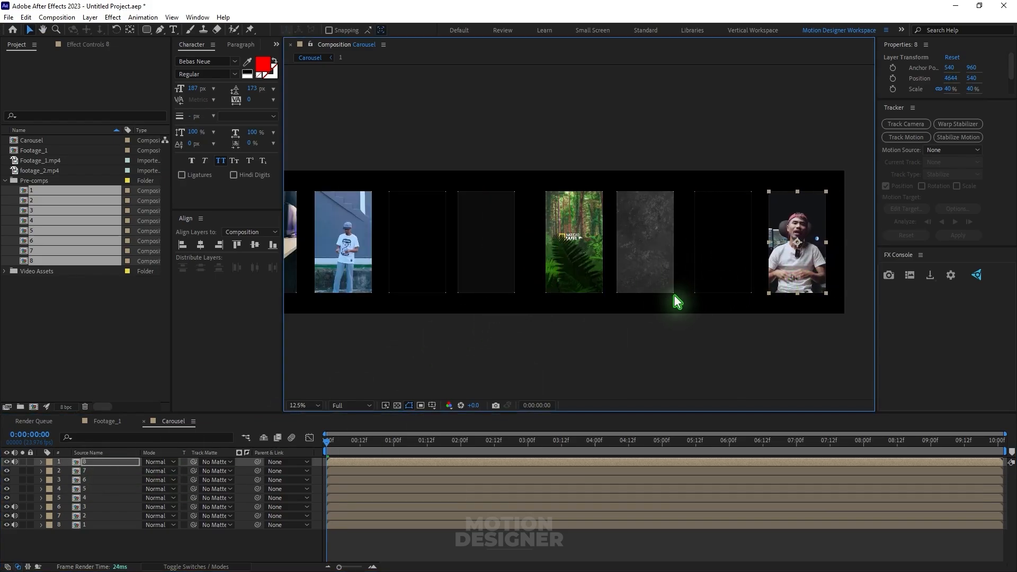
pyautogui.scroll(2, 646, 301)
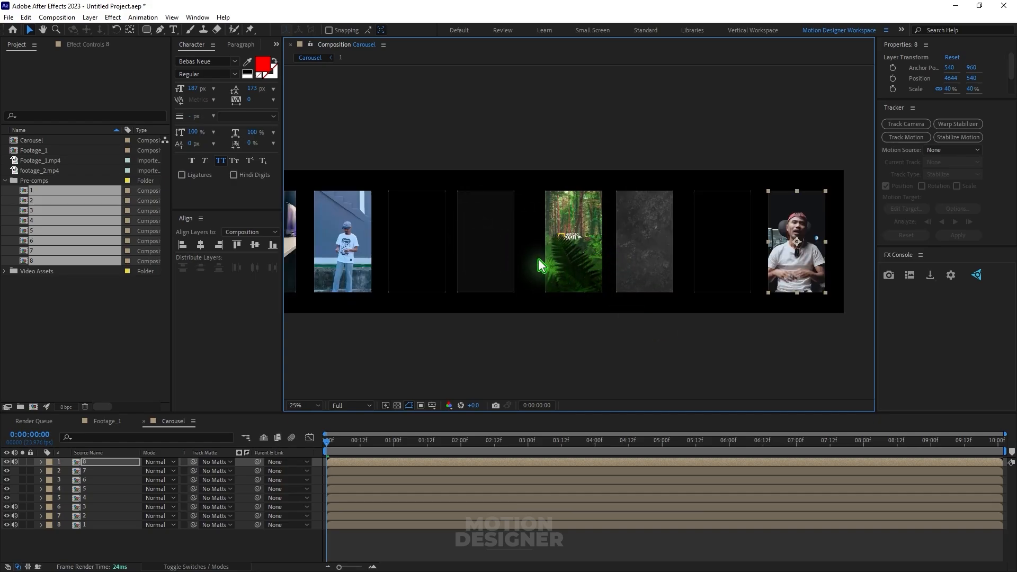
pyautogui.scroll(-1, 555, 338)
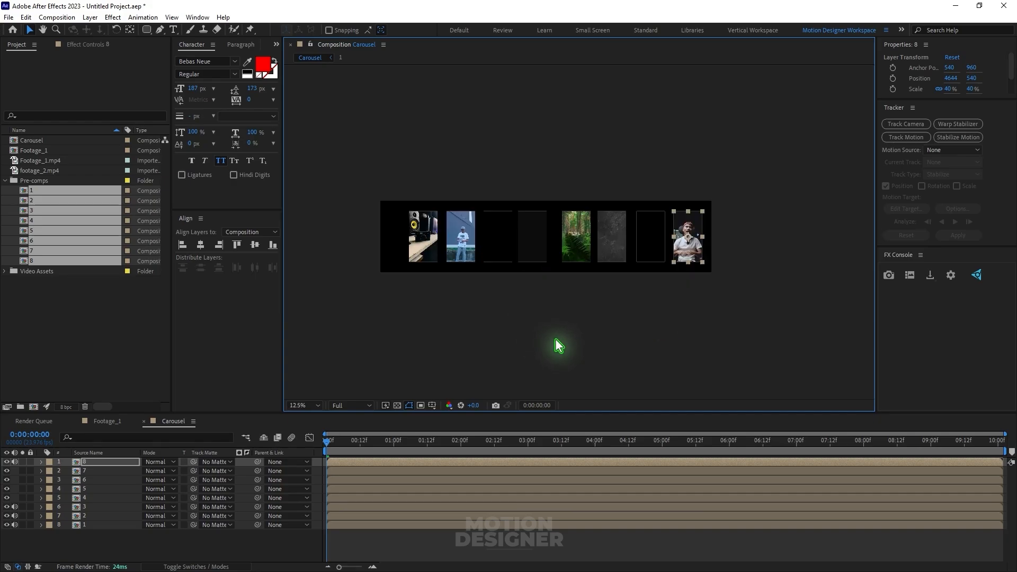
# Select all eight cards and distribute them evenly by horizontal center, aligned to the selection
pyautogui.moveTo(769, 183); pyautogui.dragTo(377, 311)
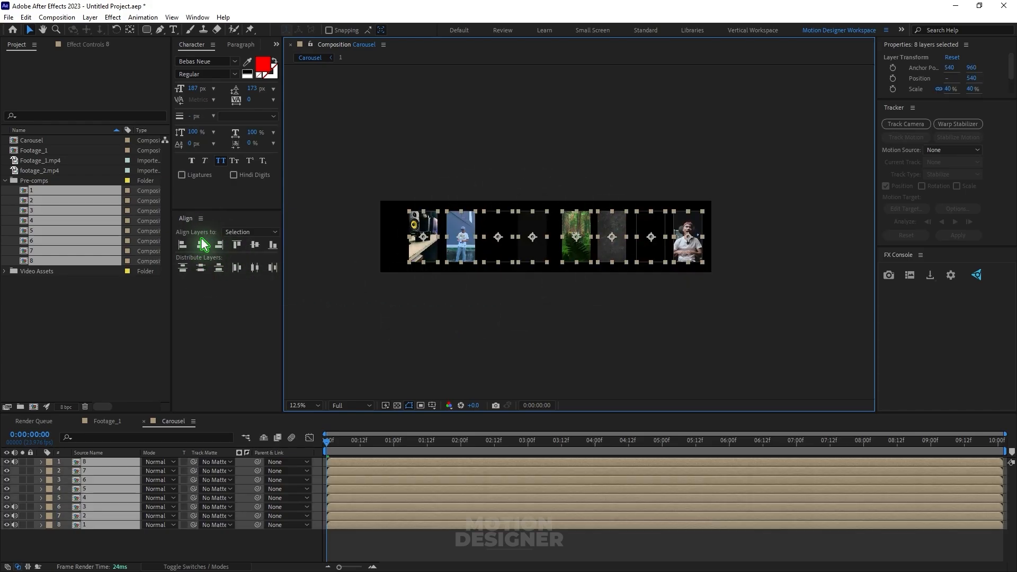
pyautogui.click(198, 18)
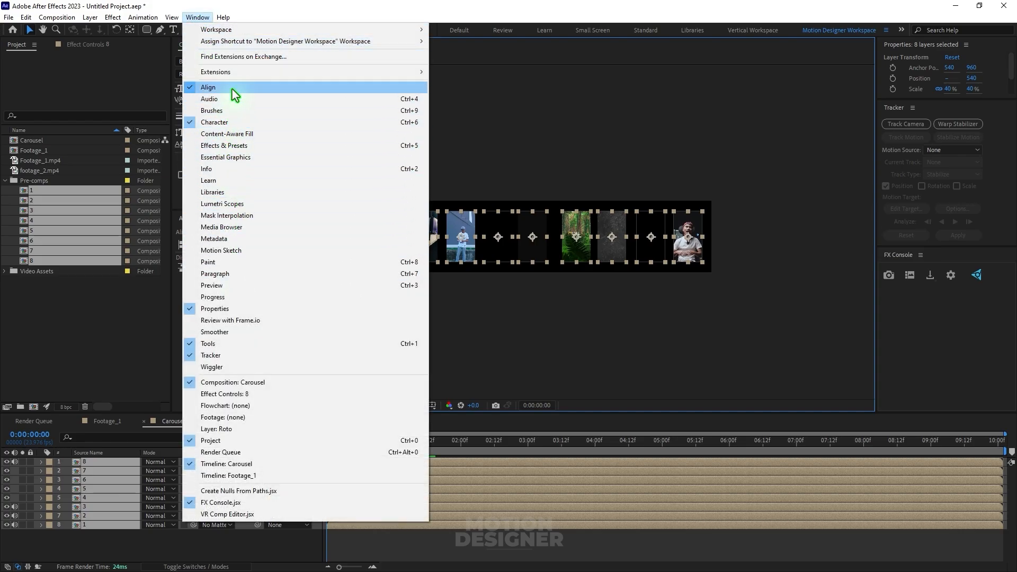
pyautogui.click(235, 95)
pyautogui.click(478, 95)
pyautogui.moveTo(820, 167); pyautogui.dragTo(365, 325)
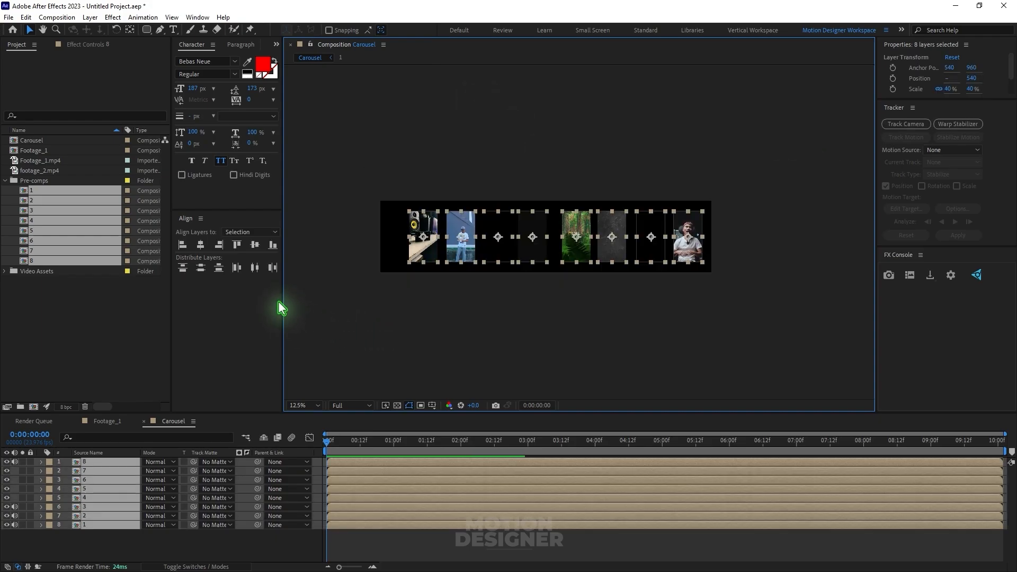
pyautogui.click(257, 231)
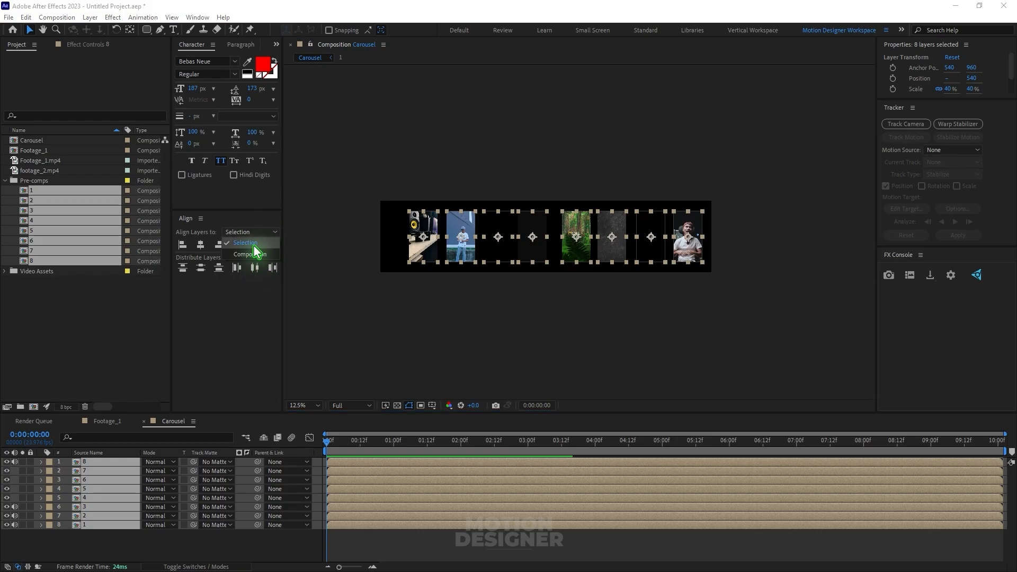
pyautogui.click(253, 245)
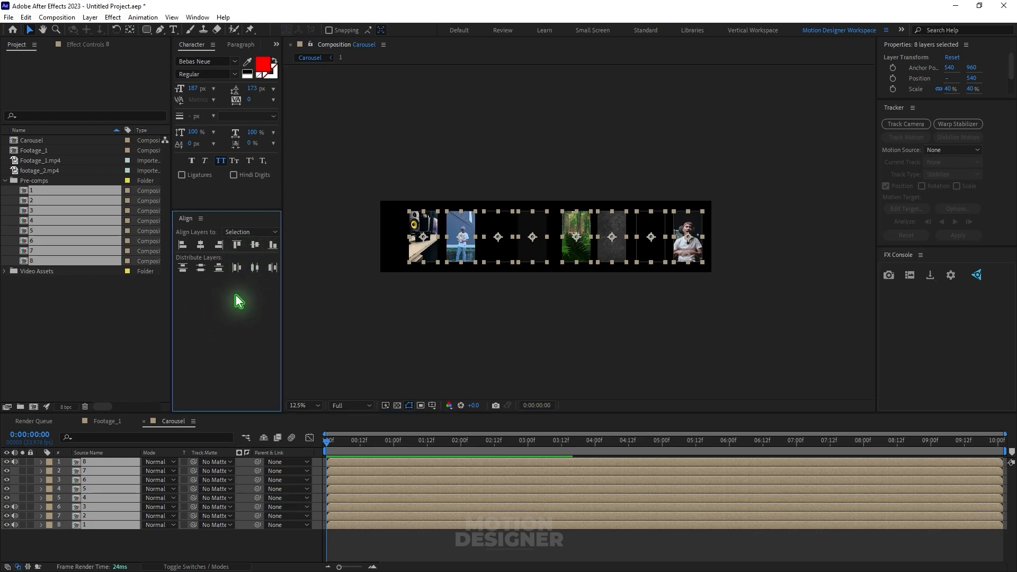
pyautogui.click(255, 266)
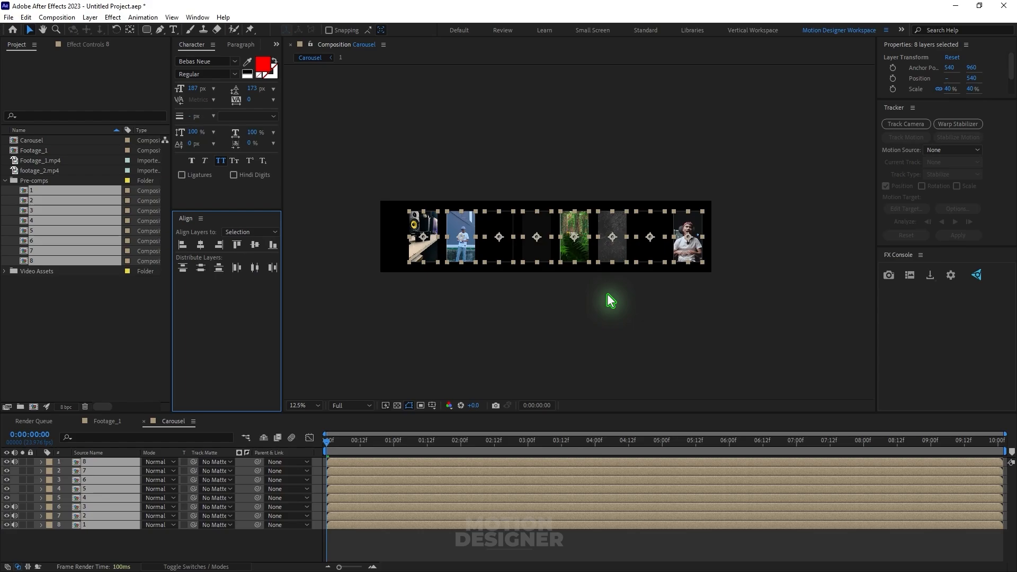
# Nudge all eight cards left together to center the row in the Carousel frame
pyautogui.click(530, 307)
pyautogui.moveTo(781, 184); pyautogui.dragTo(383, 316)
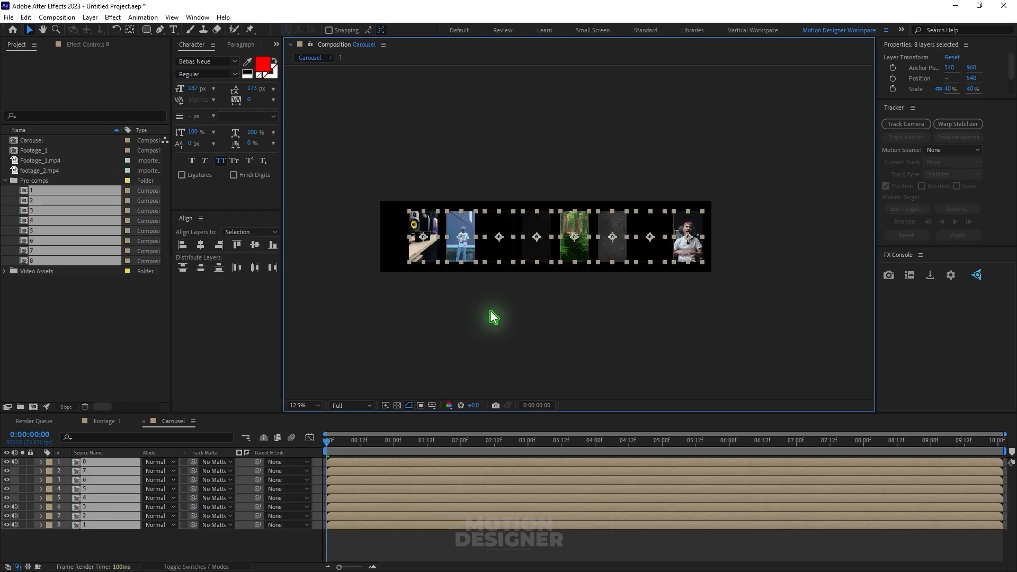
pyautogui.hotkey('shift', 'Left')
pyautogui.hotkey('shift', 'Left')
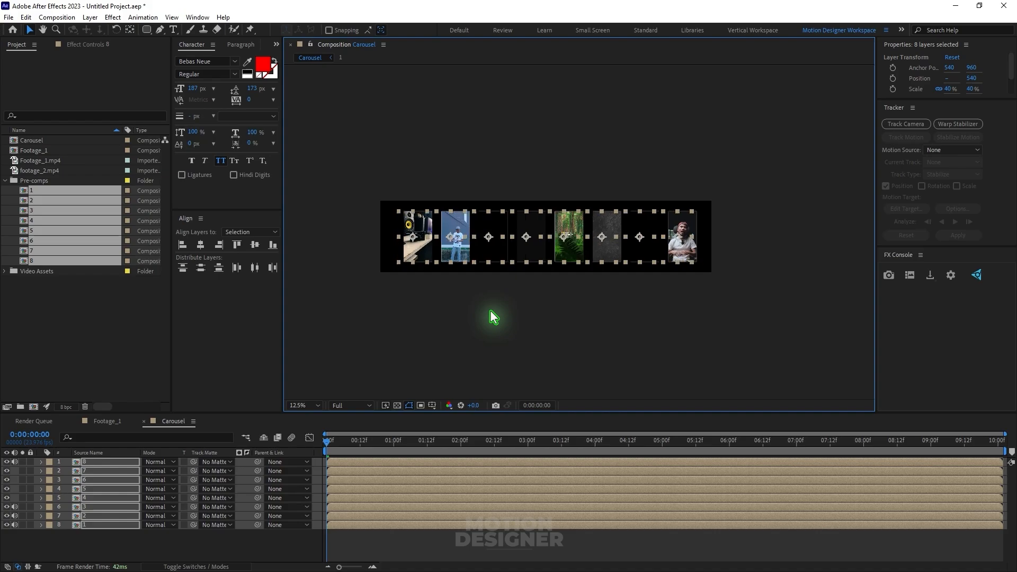
pyautogui.click(483, 328)
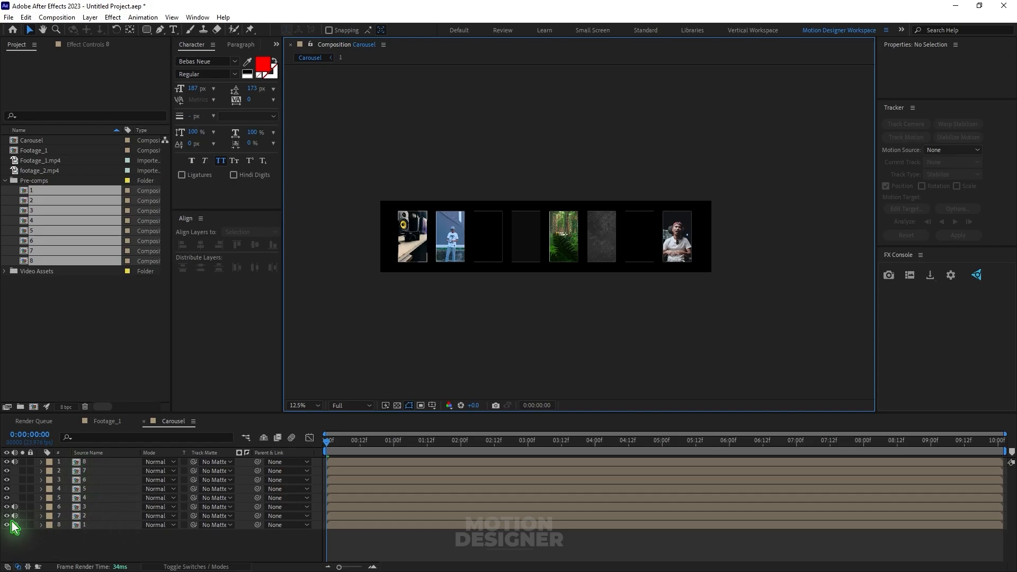
# Mute the audio of all card layers and reveal their Position and Rotation properties
pyautogui.click(18, 551)
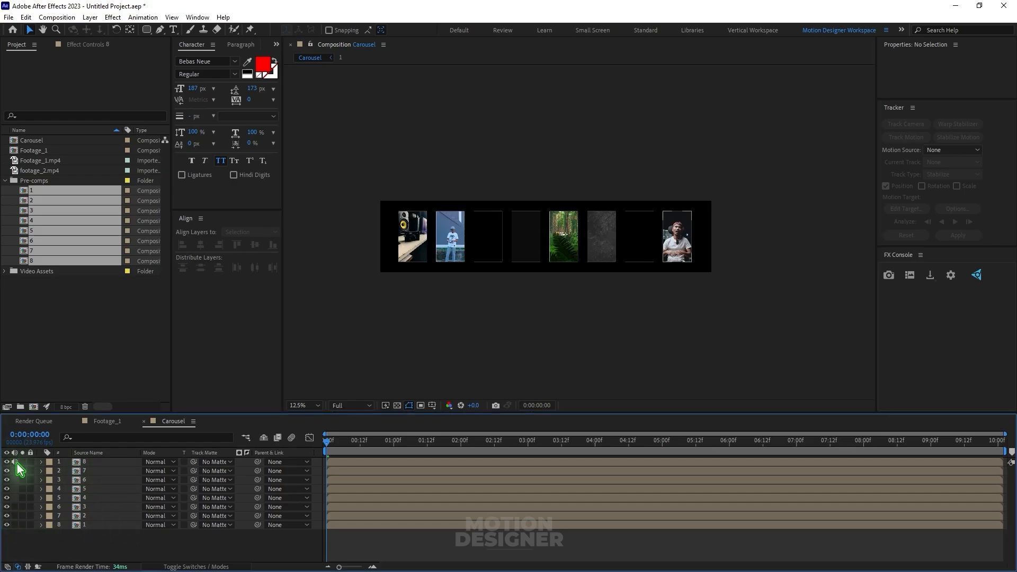
pyautogui.moveTo(74, 548); pyautogui.dragTo(101, 461)
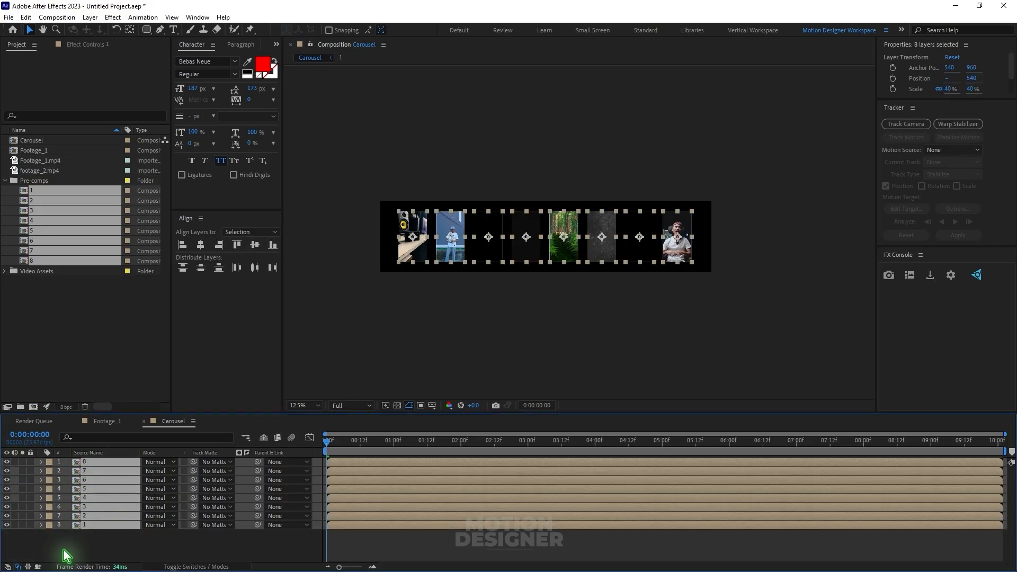
pyautogui.press('p')
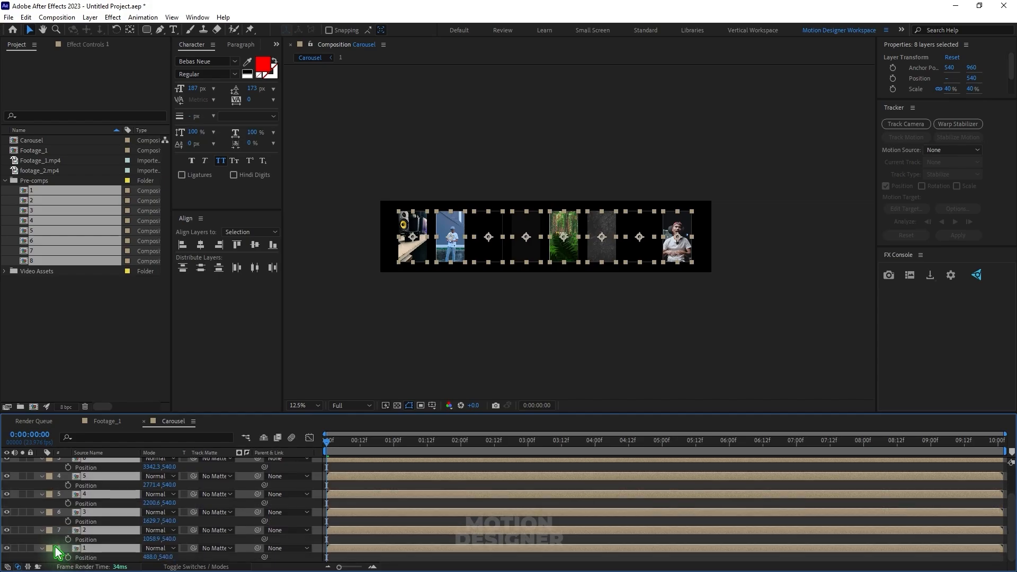
pyautogui.hotkey('shift', 'r')
pyautogui.scroll(5, 249, 512)
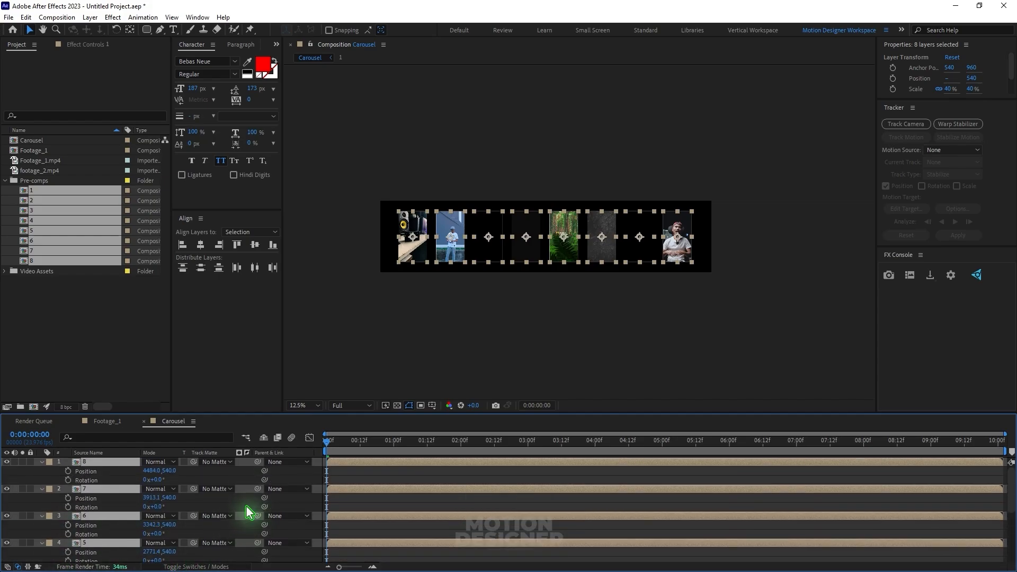
# Make all eight card layers 3D and reveal their Position and X, Y and Z Rotation properties
pyautogui.click(225, 567)
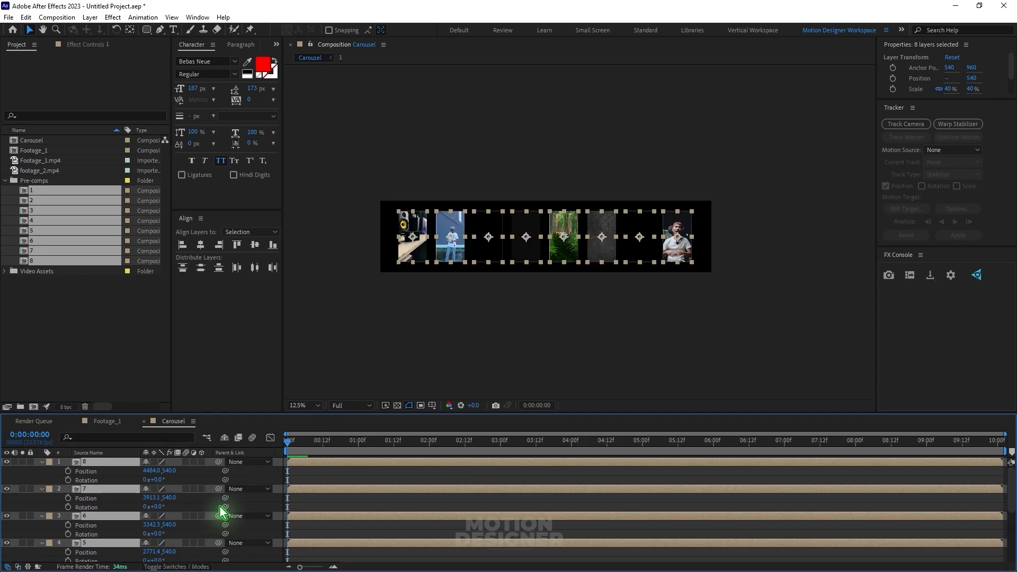
pyautogui.click(201, 463)
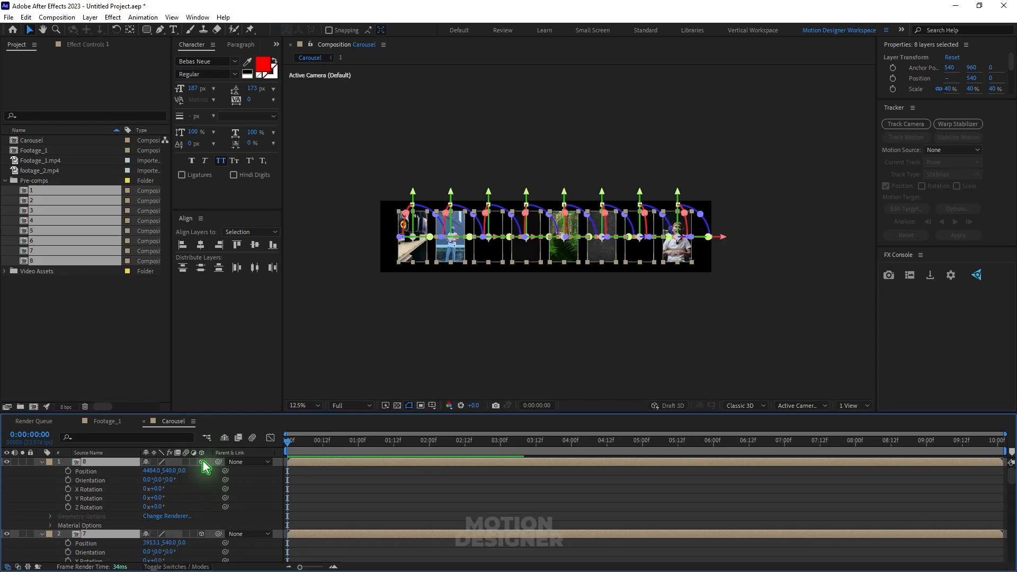
pyautogui.hotkey('ctrl', '`')
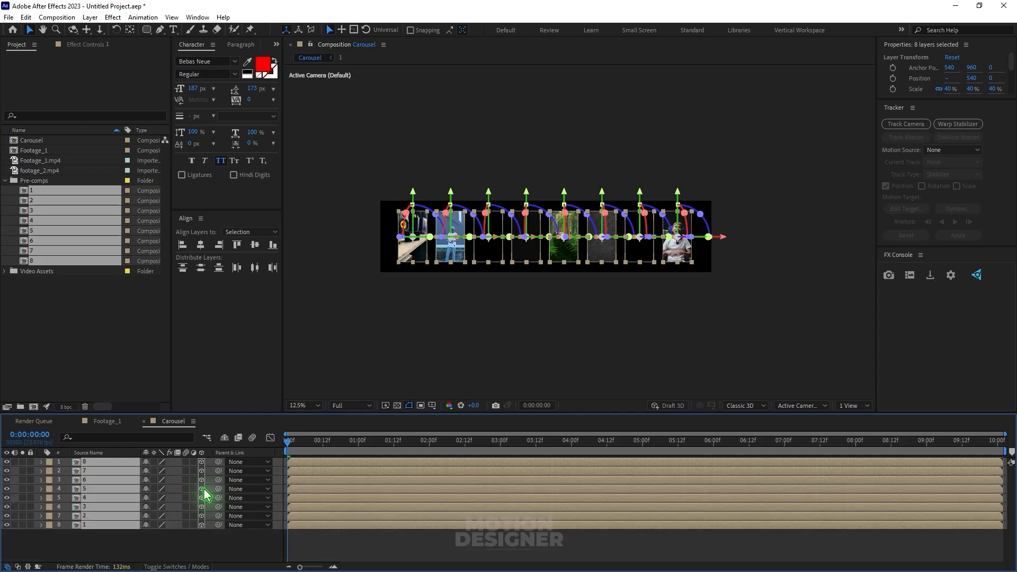
pyautogui.press('p')
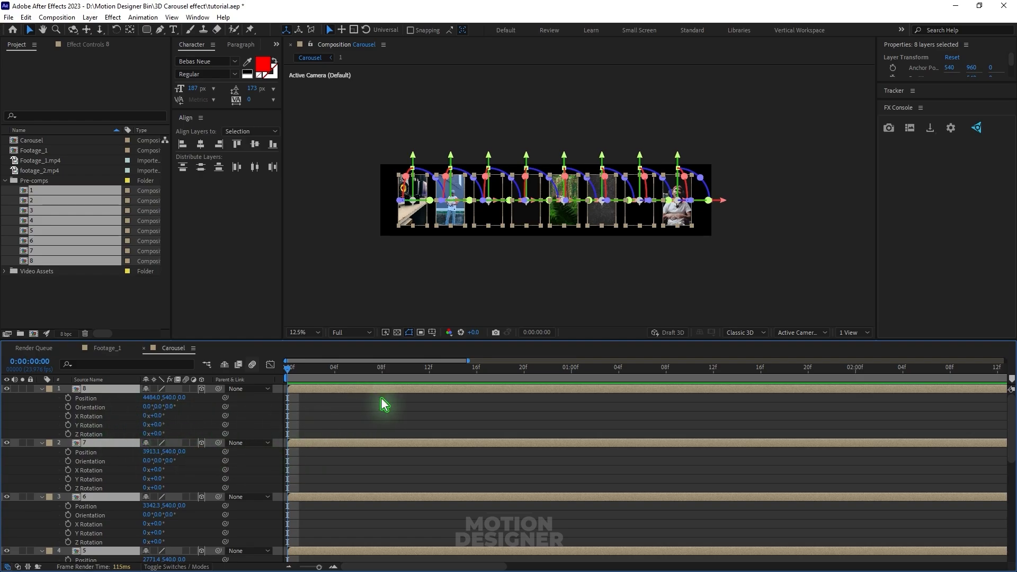
# At 0:00:00:20, add Position and Y Rotation keyframes to all eight cards, with Y Rotation at 2 full revolutions
pyautogui.press('space')
pyautogui.press('space')
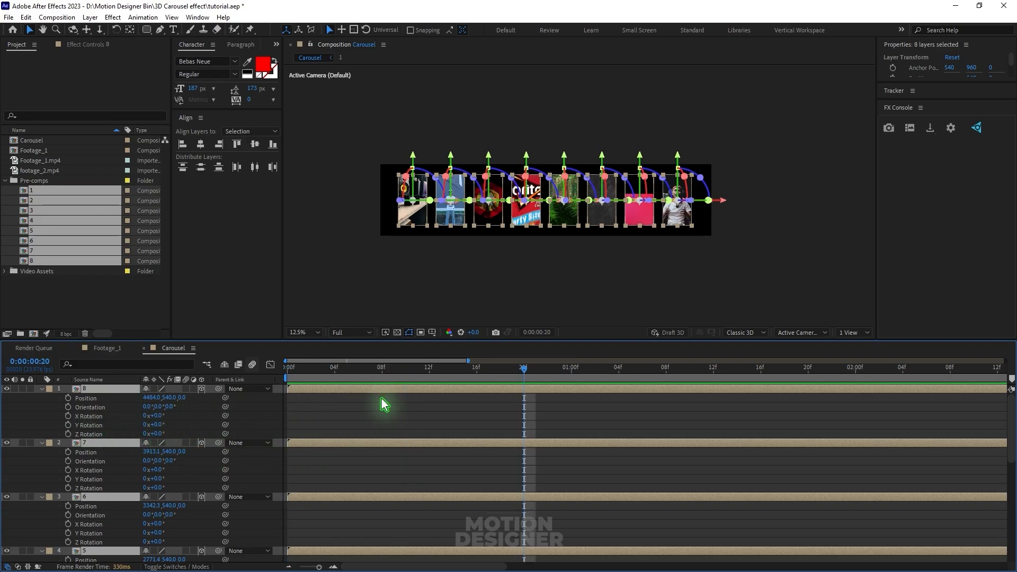
pyautogui.click(68, 398)
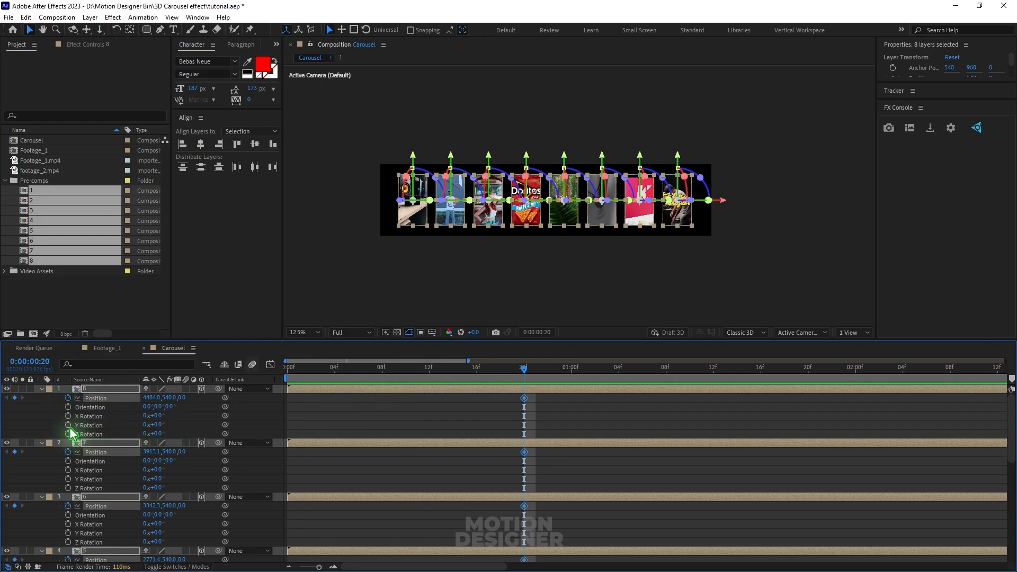
pyautogui.click(145, 425)
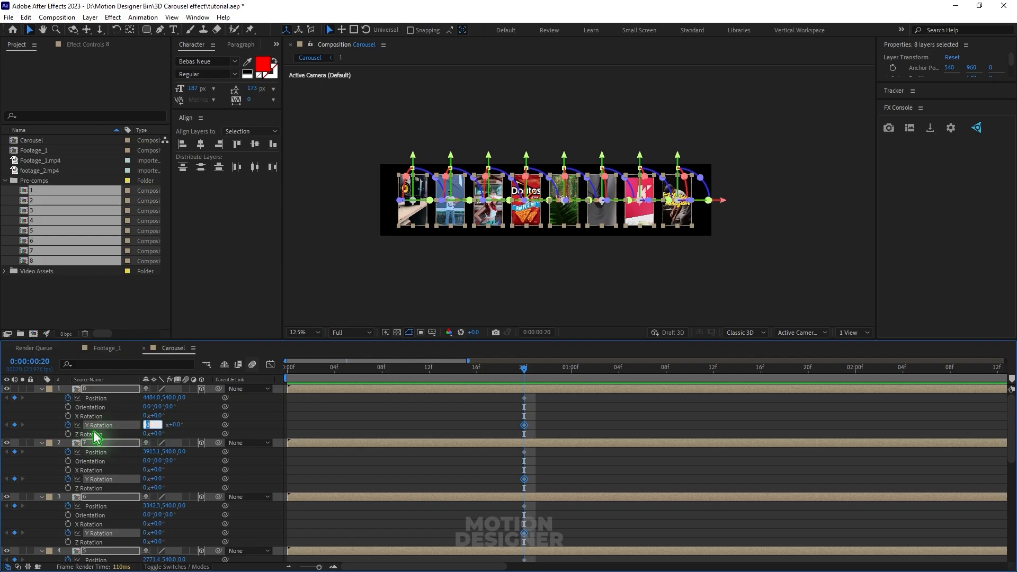
pyautogui.press('Return')
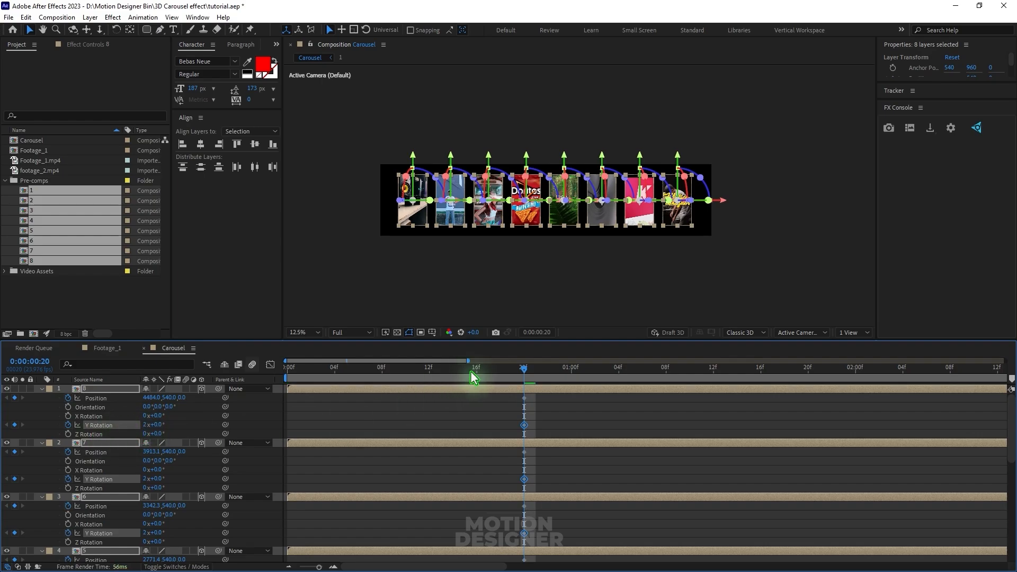
# At 0:00:00:00, lower all eight cards to a Y position of about 1543 and set their Y Rotation to 0 revolutions
pyautogui.press('Home')
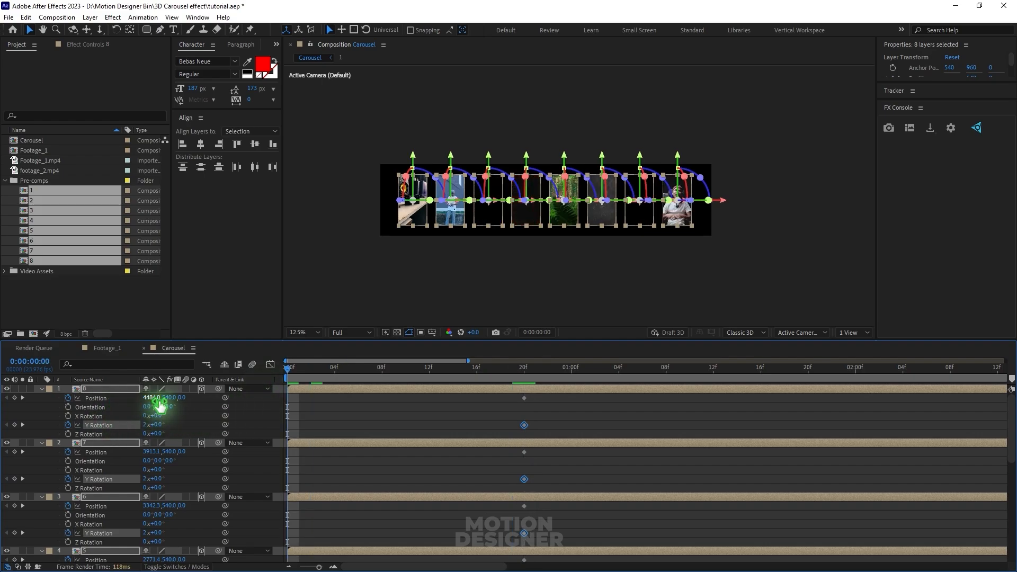
pyautogui.moveTo(167, 405); pyautogui.dragTo(603, 410)
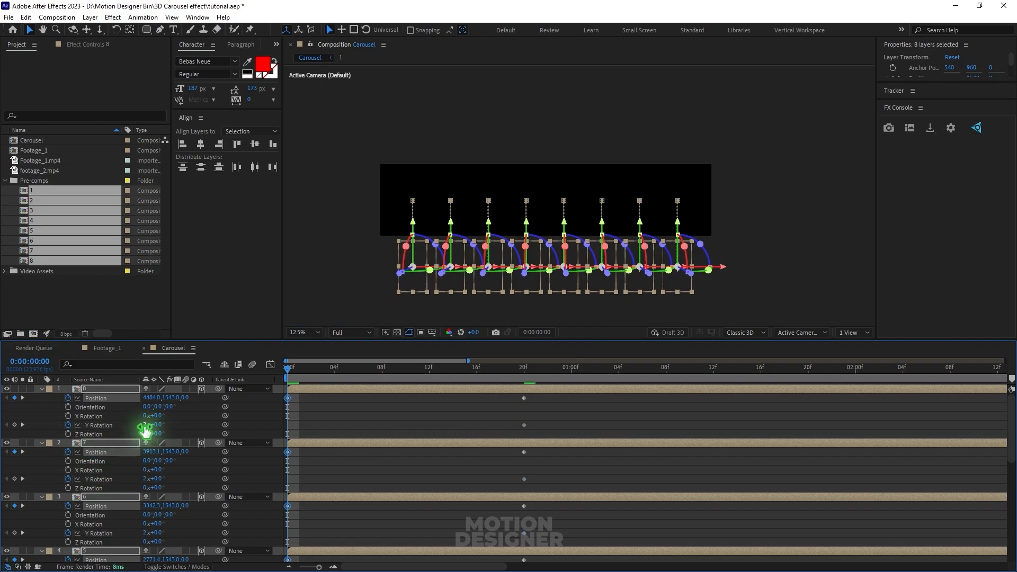
pyautogui.click(145, 424)
pyautogui.write('0')
pyautogui.press('Return')
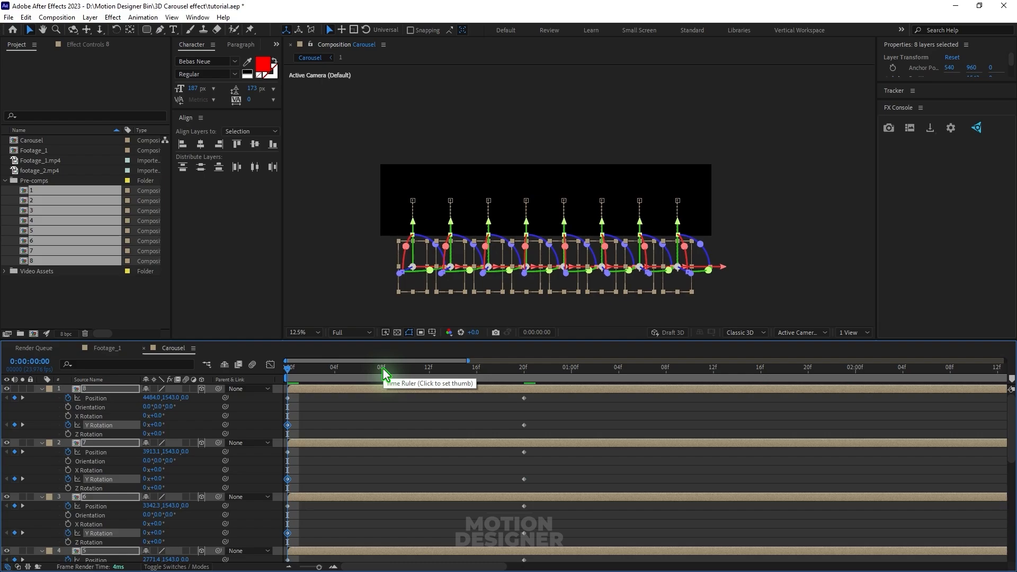
# At 0:00:01:06, add Position and Y Rotation keyframes to all eight cards
pyautogui.moveTo(469, 374); pyautogui.dragTo(527, 379)
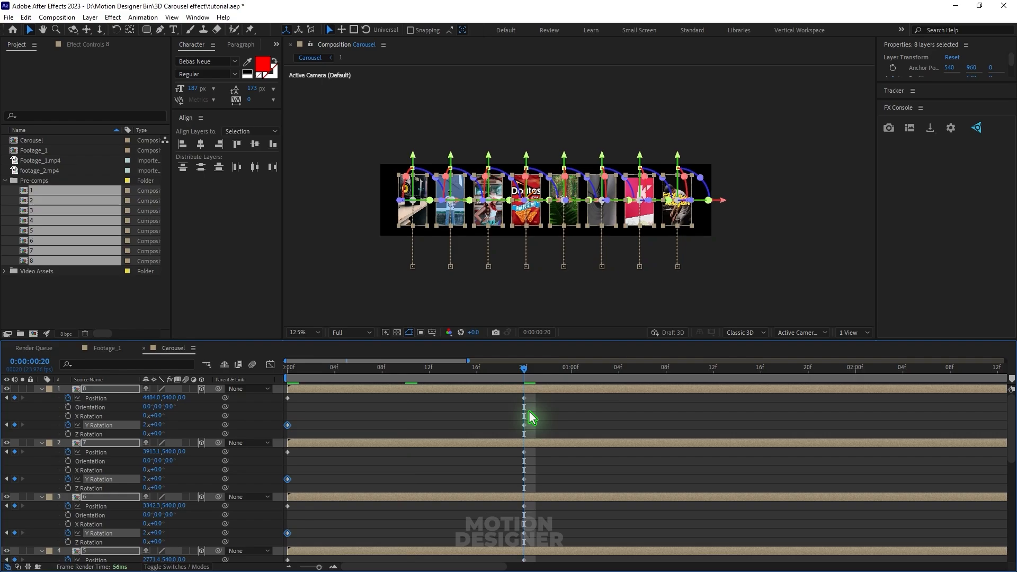
pyautogui.hotkey('shift', 'pagedown')
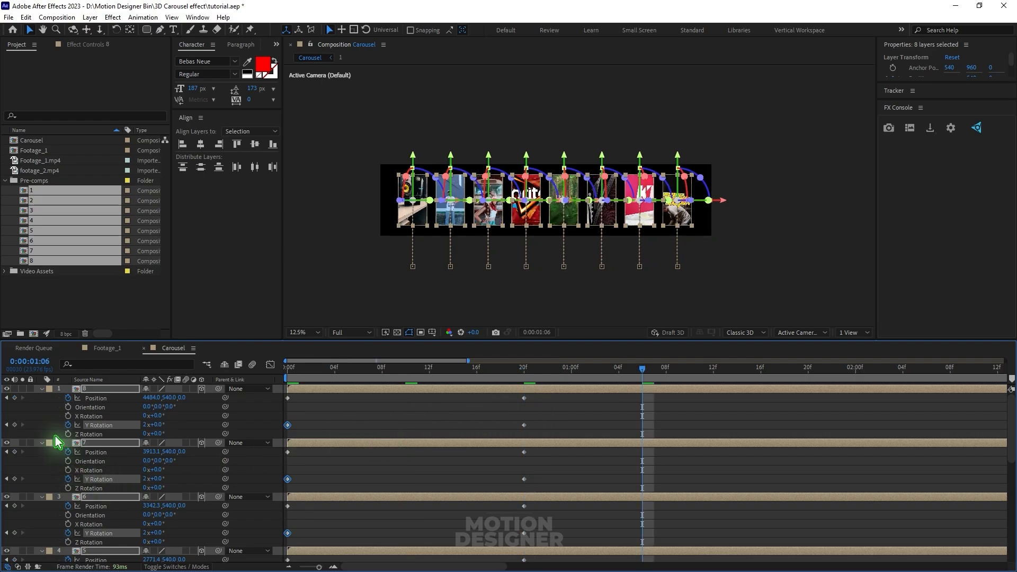
pyautogui.click(14, 398)
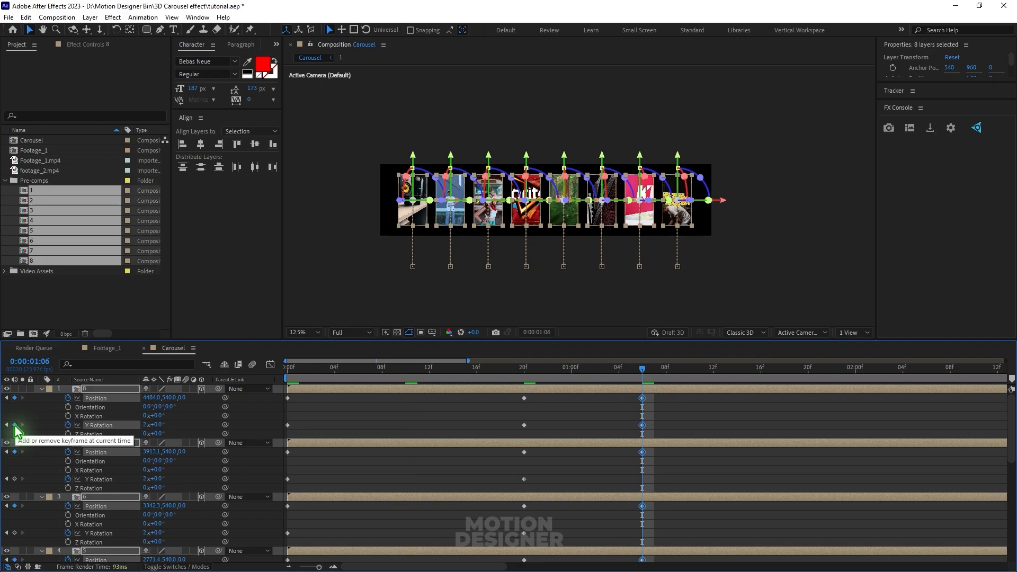
pyautogui.click(14, 425)
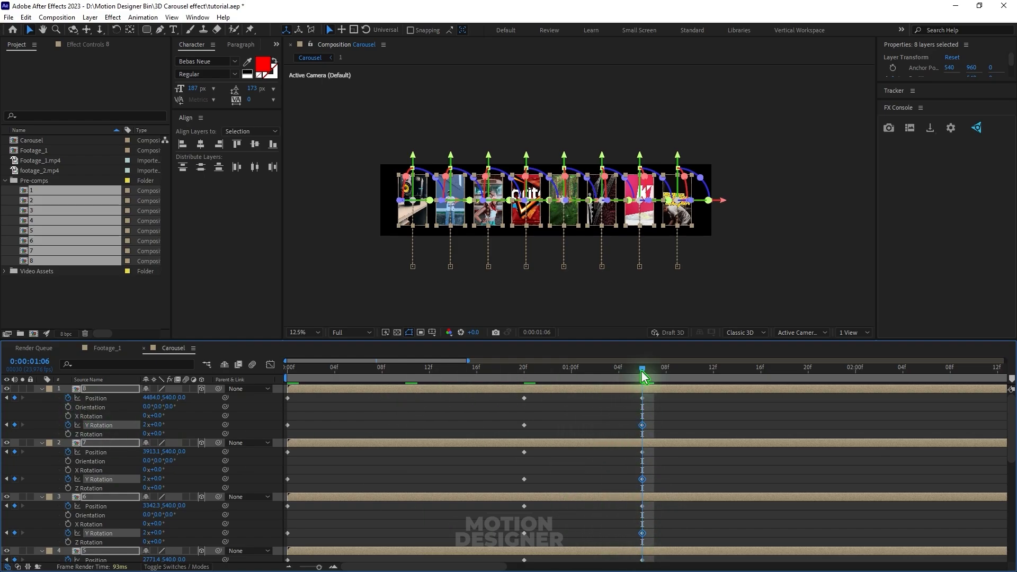
# At 0:00:00:20, raise all eight cards to a Y position of about 458
pyautogui.moveTo(643, 371); pyautogui.dragTo(524, 382)
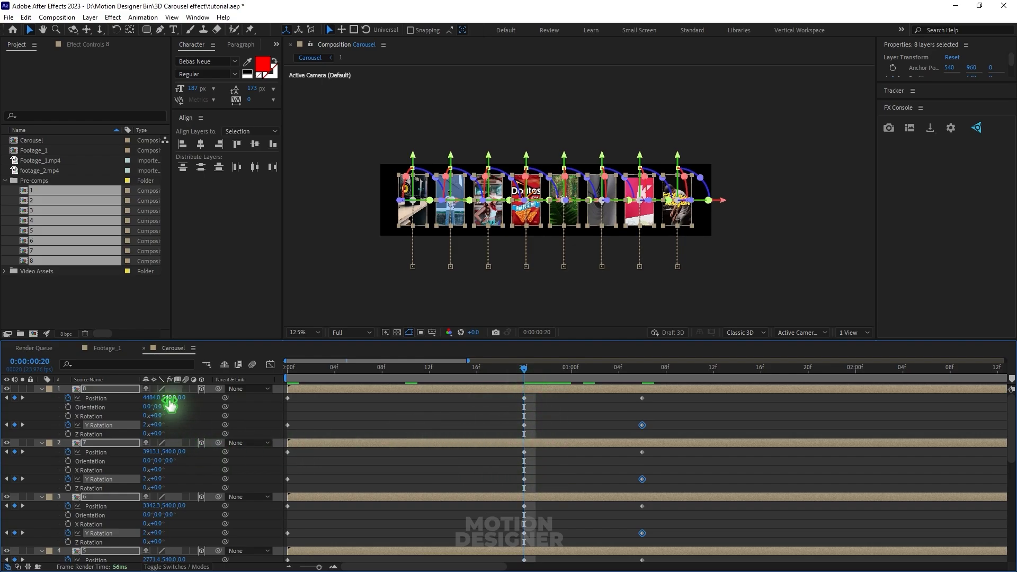
pyautogui.moveTo(163, 398); pyautogui.dragTo(124, 401)
pyautogui.click(482, 415)
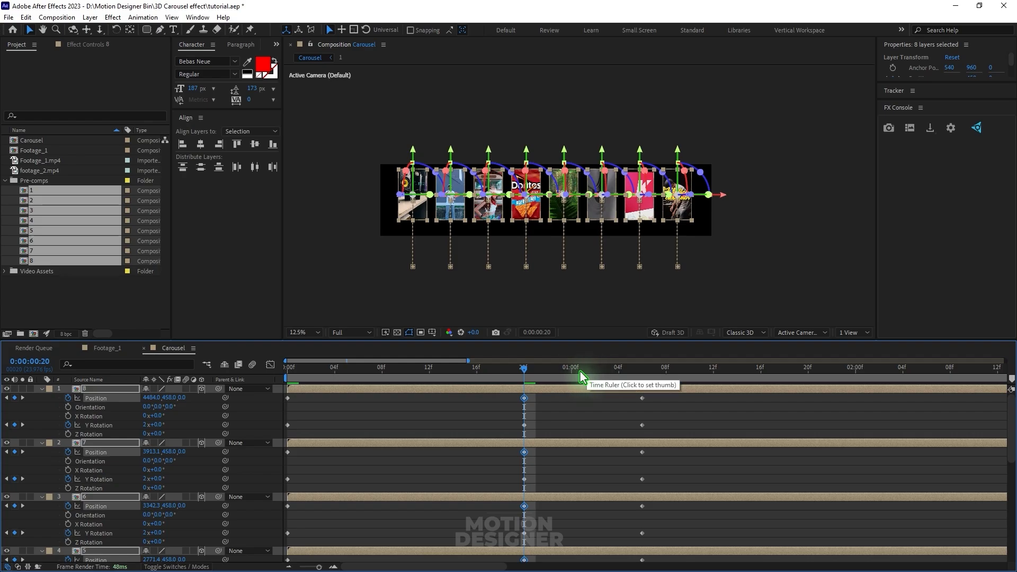
# At 0:00:01:16, add Position and Y Rotation keyframes to all eight cards
pyautogui.press('k')
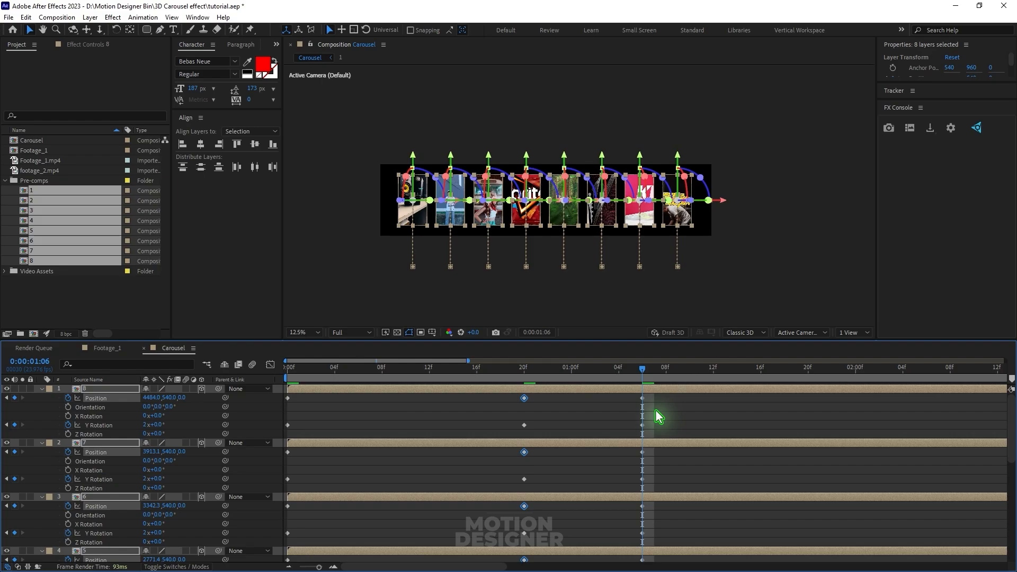
pyautogui.hotkey('shift', 'pagedown')
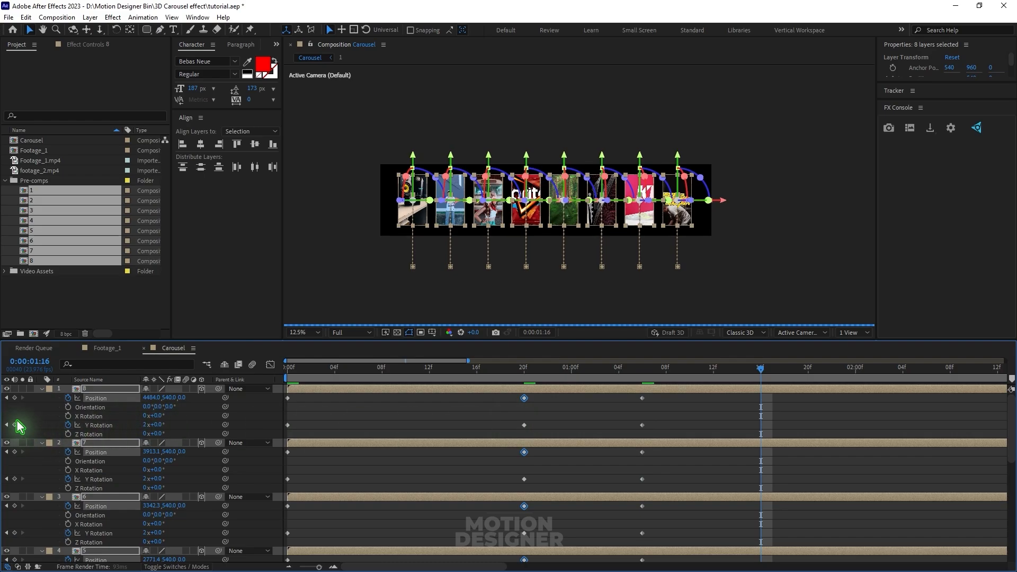
pyautogui.click(15, 398)
pyautogui.click(14, 425)
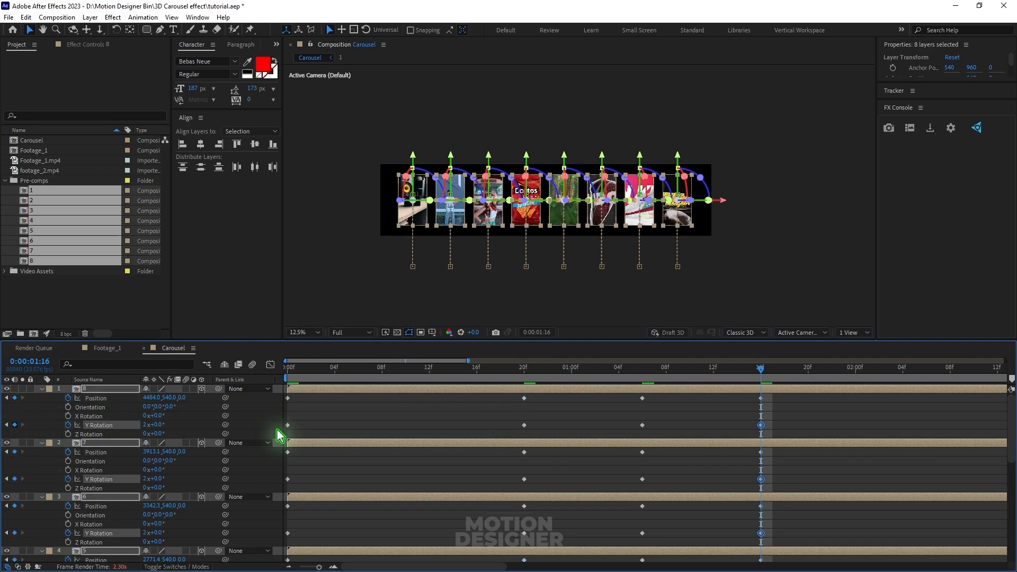
# At 0:00:01:06, lower all eight cards to a Y position of about 658 and deselect the layers
pyautogui.hotkey('shift', 'pageup')
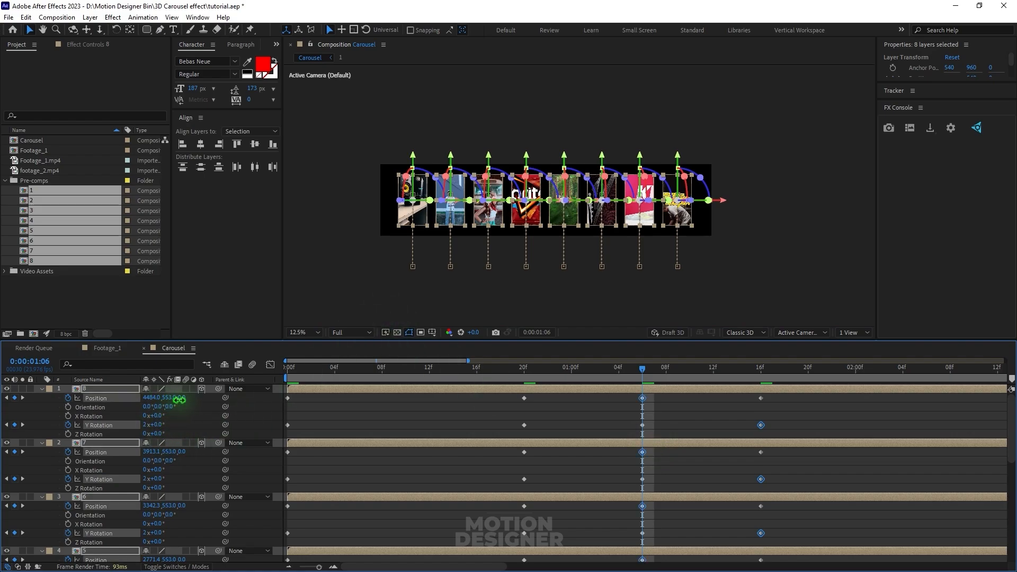
pyautogui.moveTo(168, 398); pyautogui.dragTo(227, 404)
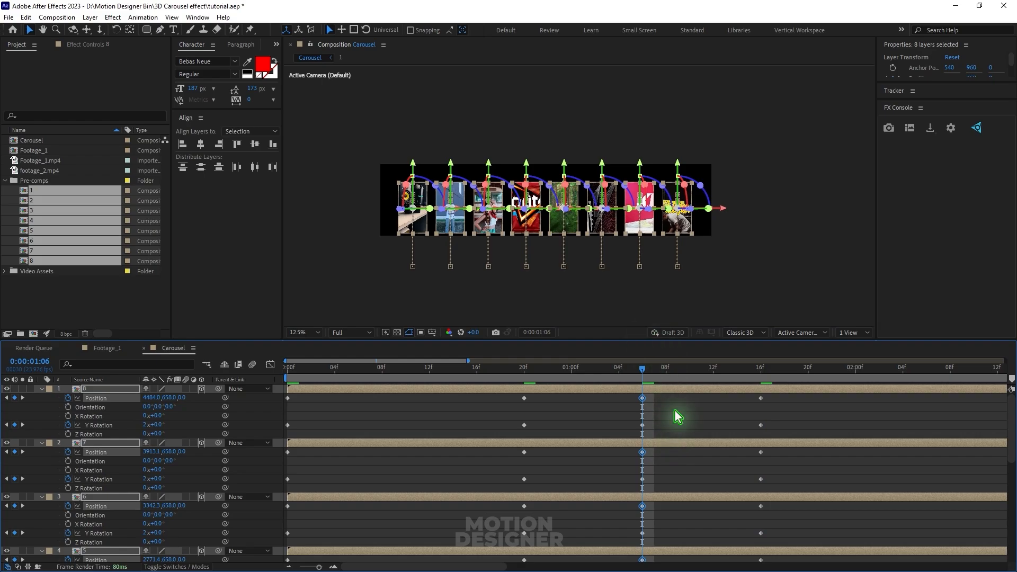
pyautogui.click(618, 454)
# Apply Easy Ease to all Position and Y Rotation keyframes of the eight cards
pyautogui.press('`')
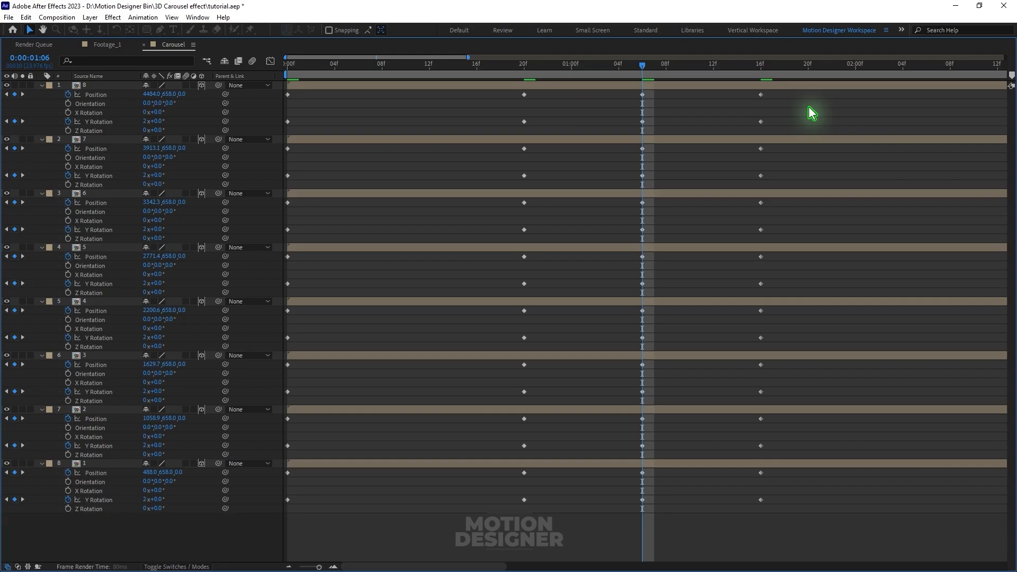
pyautogui.moveTo(824, 93); pyautogui.dragTo(250, 520)
pyautogui.rightClick(524, 94)
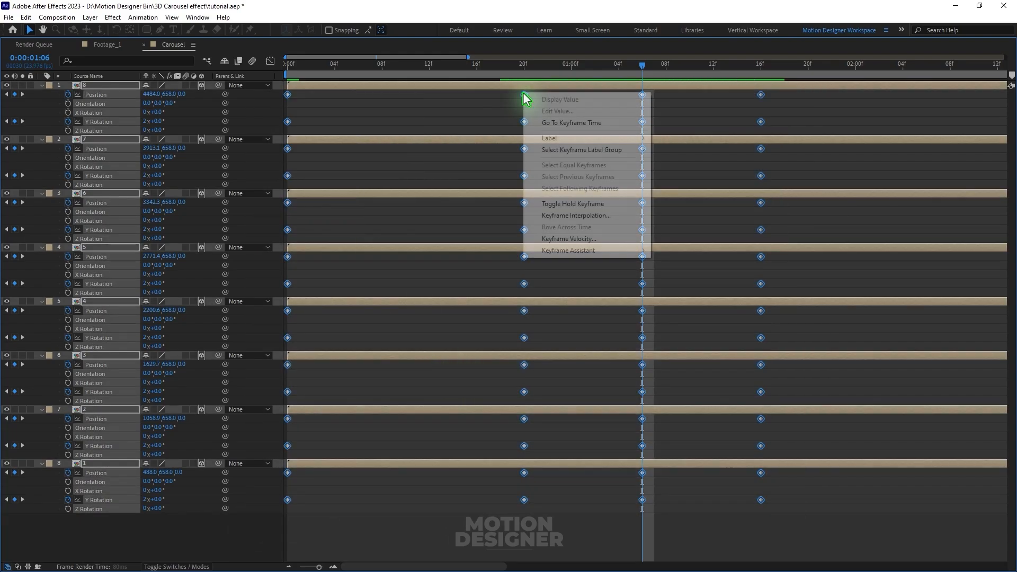
pyautogui.moveTo(609, 251)
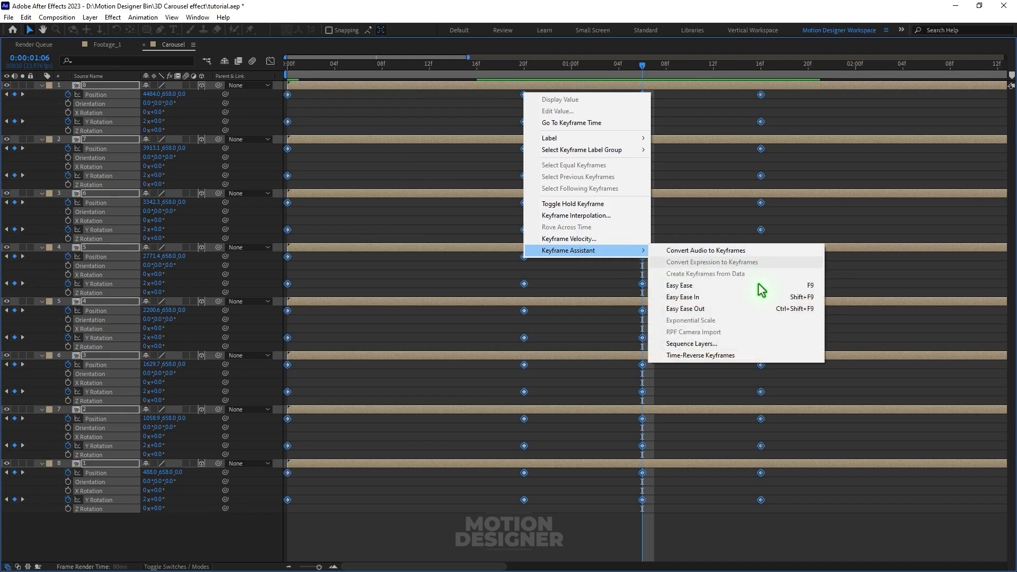
pyautogui.click(739, 286)
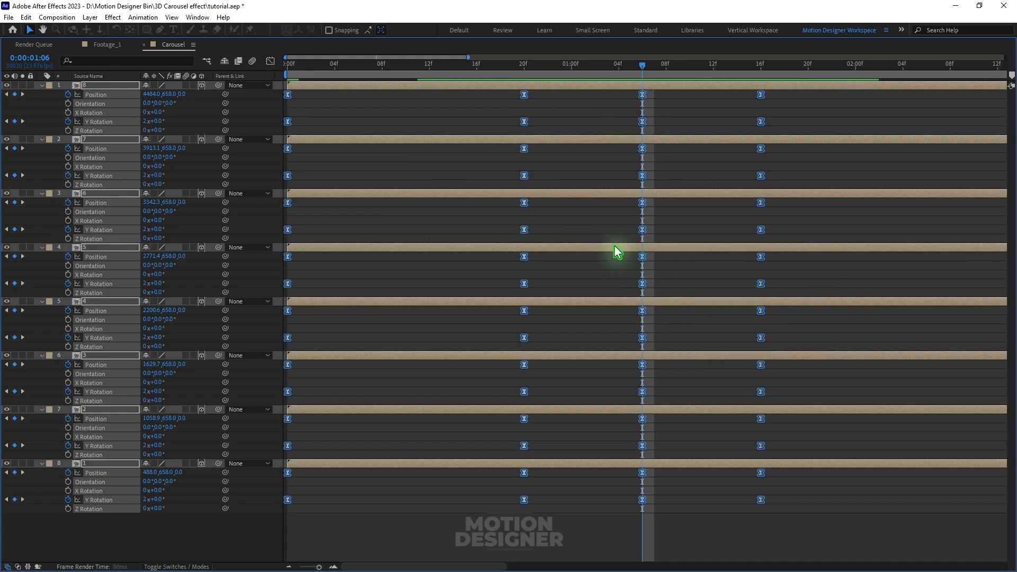
# Reshape the cards' speed curves to peak early before 0:00:00:20, late before 0:00:01:06 and early after it, and preview the animation
pyautogui.click(270, 62)
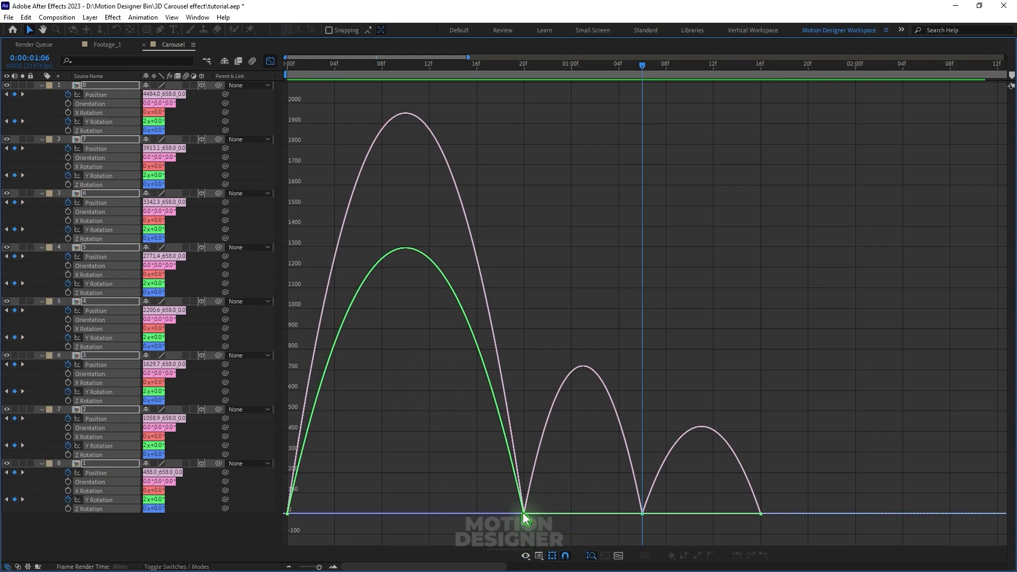
pyautogui.click(520, 514)
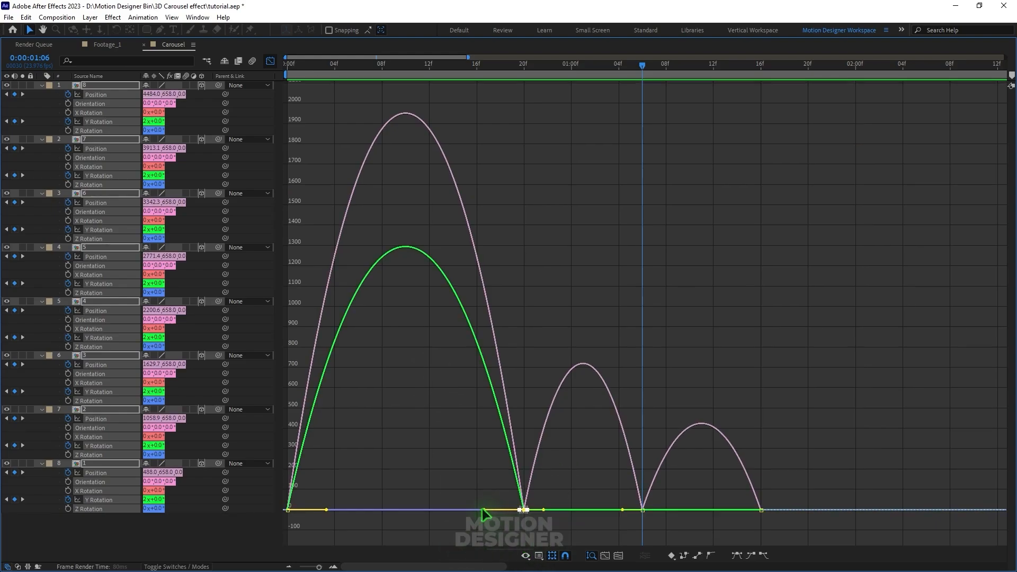
pyautogui.moveTo(483, 513); pyautogui.dragTo(415, 518)
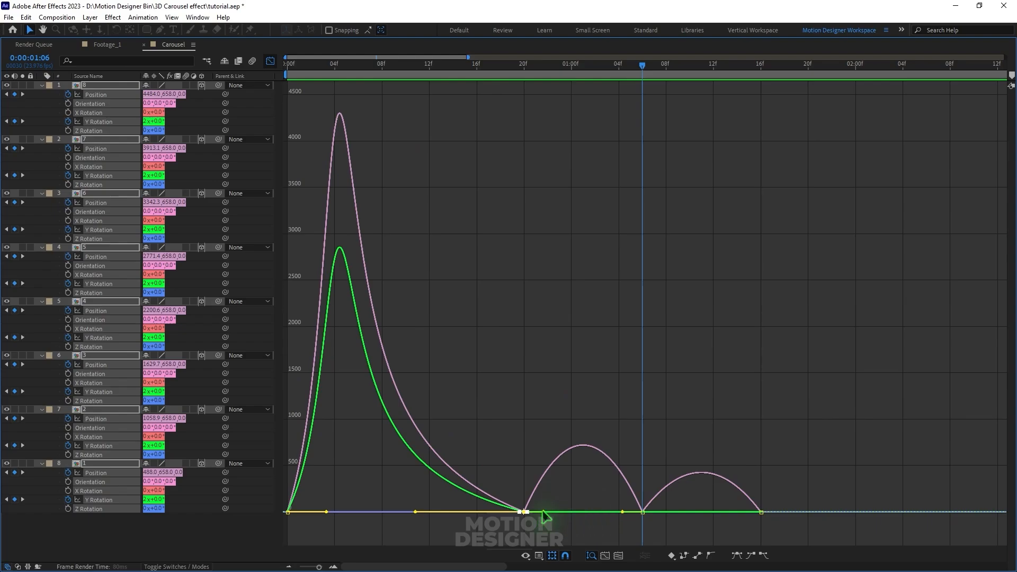
pyautogui.moveTo(544, 516); pyautogui.dragTo(579, 521)
pyautogui.moveTo(667, 501)
pyautogui.mouseDown()
pyautogui.moveTo(632, 527)
pyautogui.moveTo(610, 523)
pyautogui.moveTo(665, 513)
pyautogui.mouseUp()
pyautogui.moveTo(823, 494); pyautogui.dragTo(717, 511)
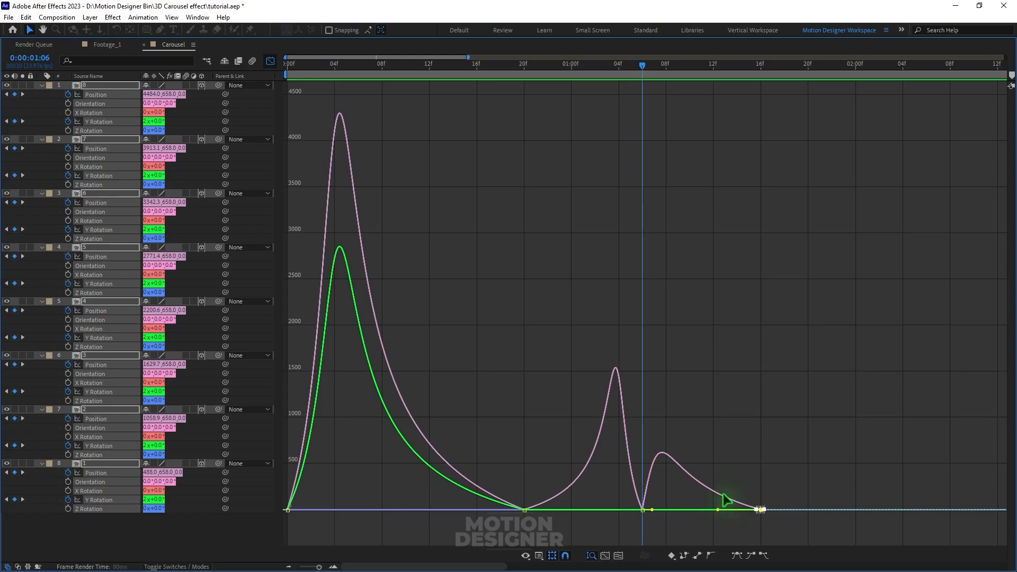
pyautogui.press('`')
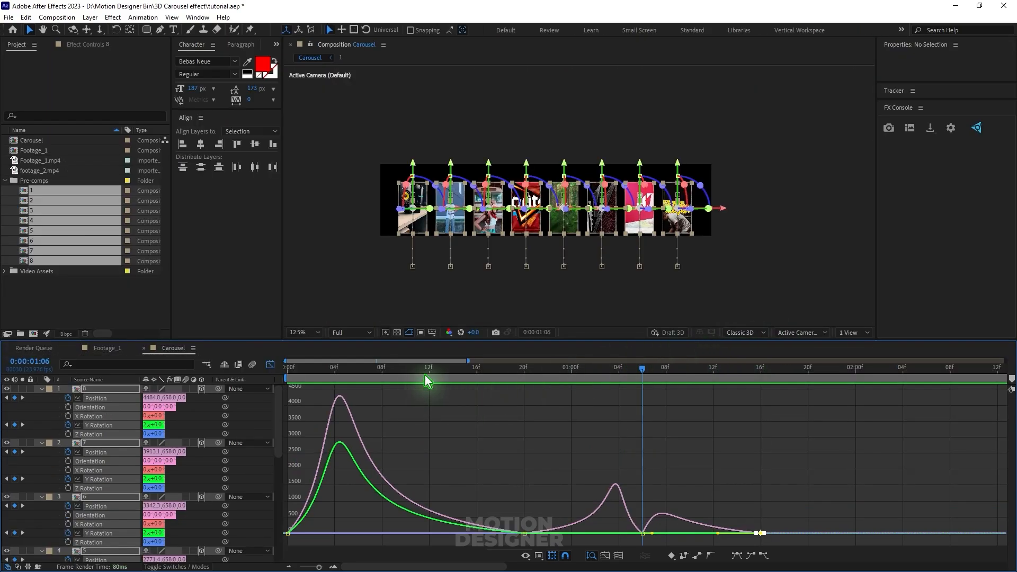
pyautogui.click(425, 378)
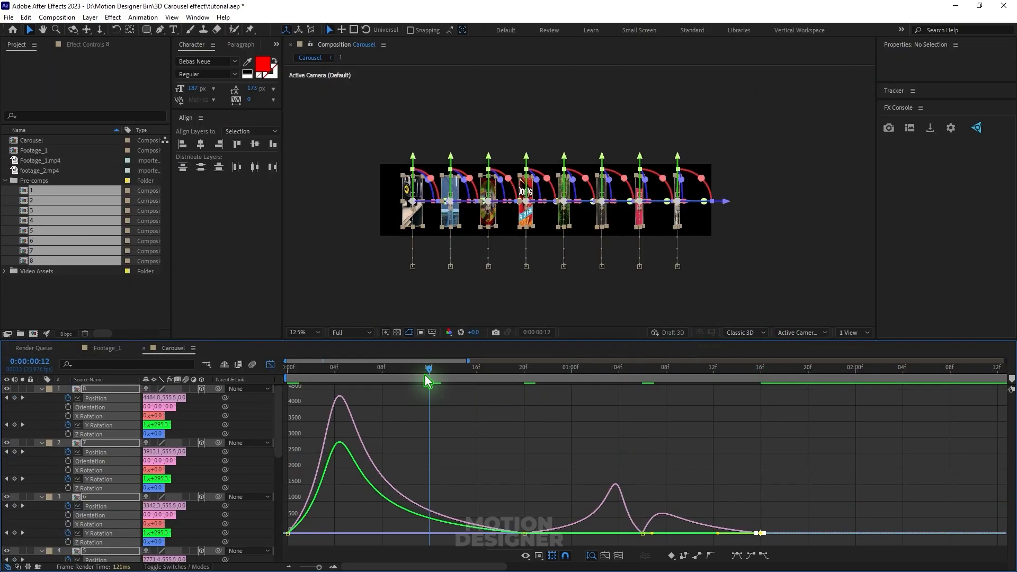
pyautogui.press('space')
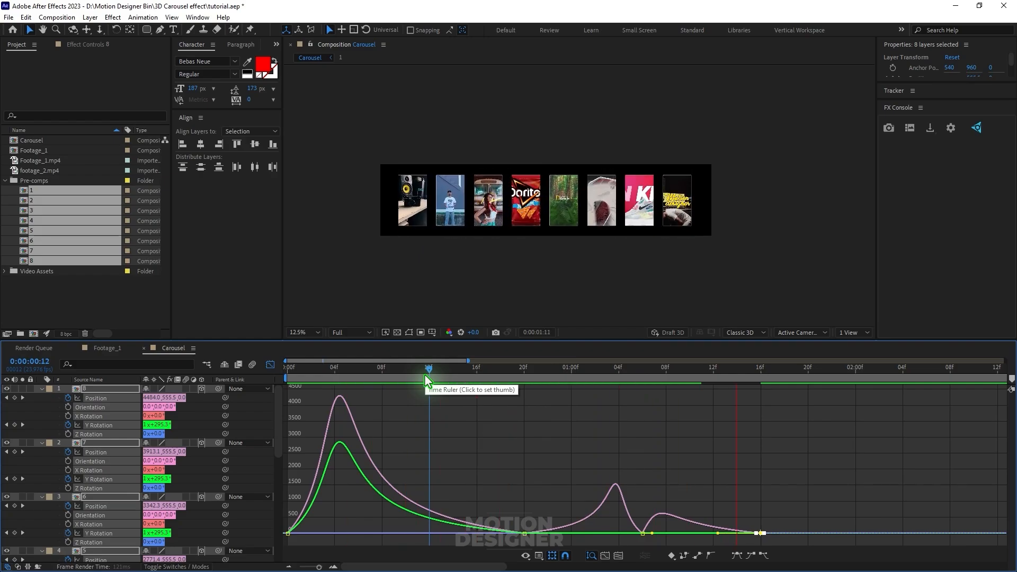
pyautogui.press('space')
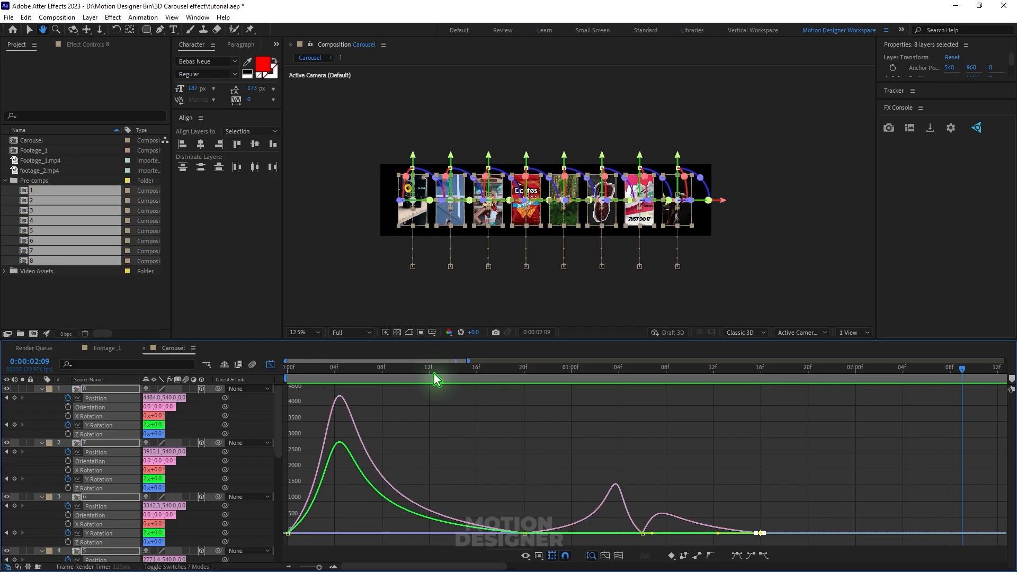
# Return to the layer view at 0:00:00:00, enable motion blur for all eight cards and collapse their properties
pyautogui.press('Home')
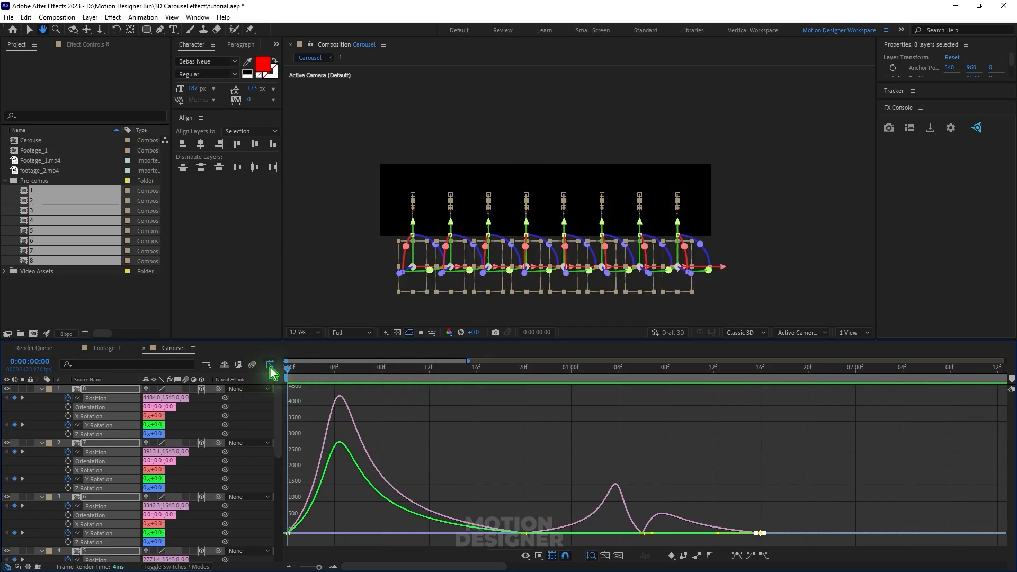
pyautogui.hotkey('shift', 'F3')
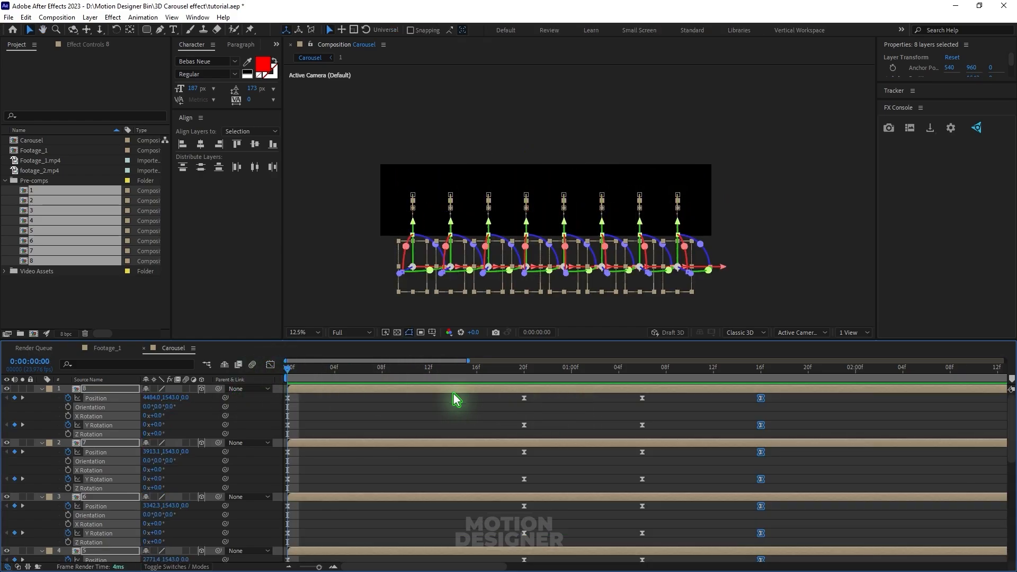
pyautogui.click(185, 389)
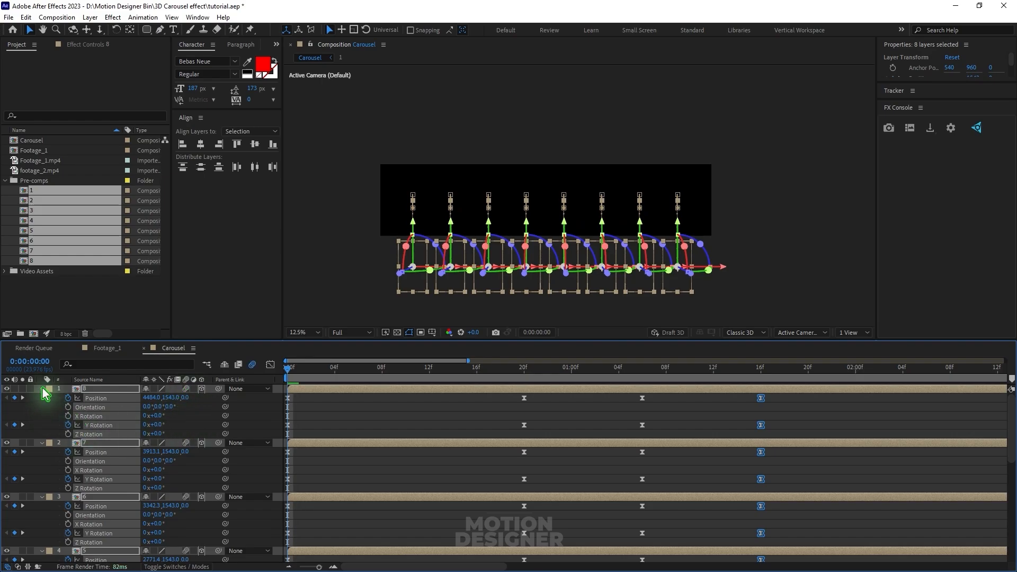
pyautogui.click(42, 390)
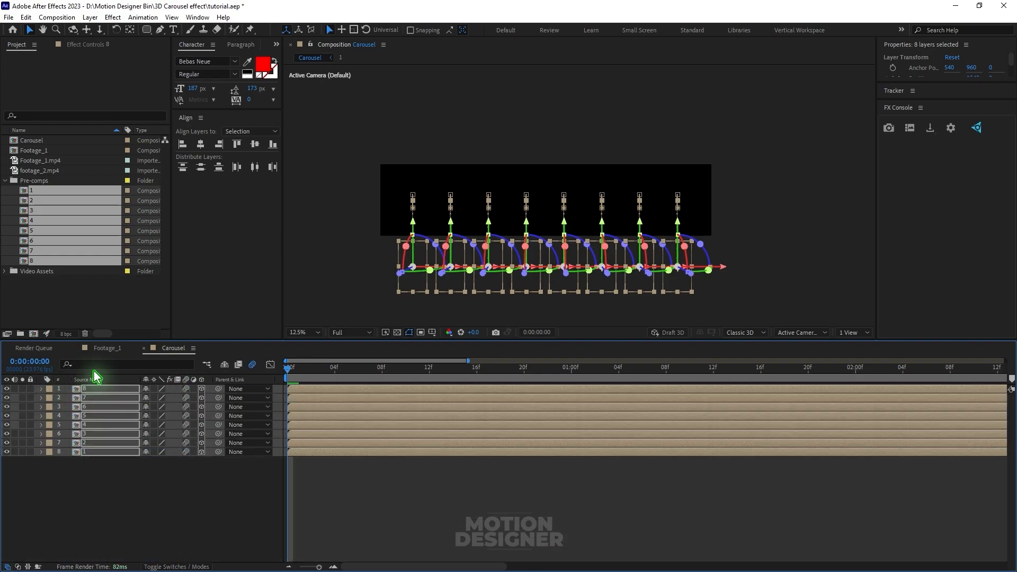
# Rename the Footage_1 composition to Main Comp and enlarge the composition viewer
pyautogui.click(113, 352)
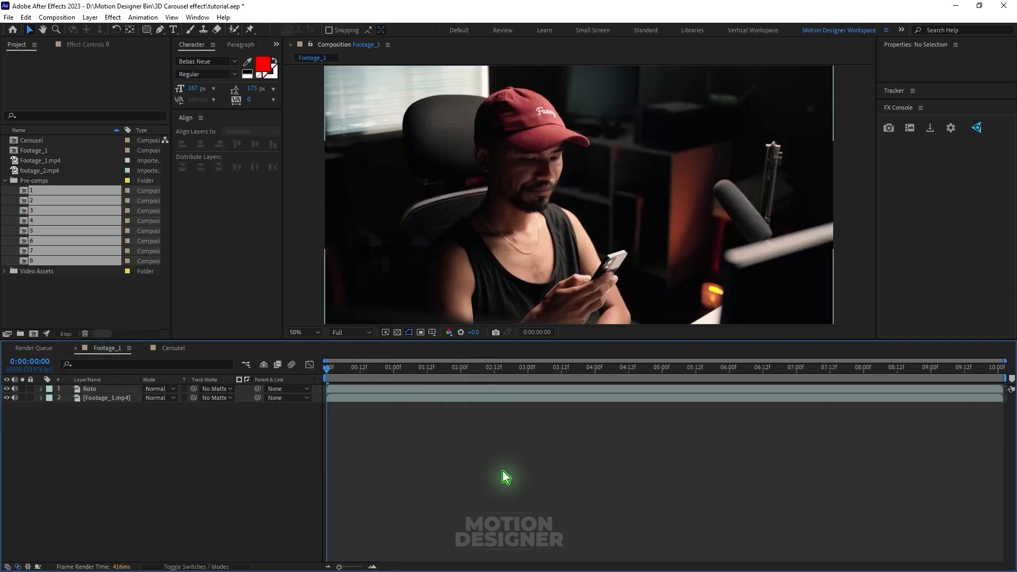
pyautogui.hotkey('ctrl', 'k')
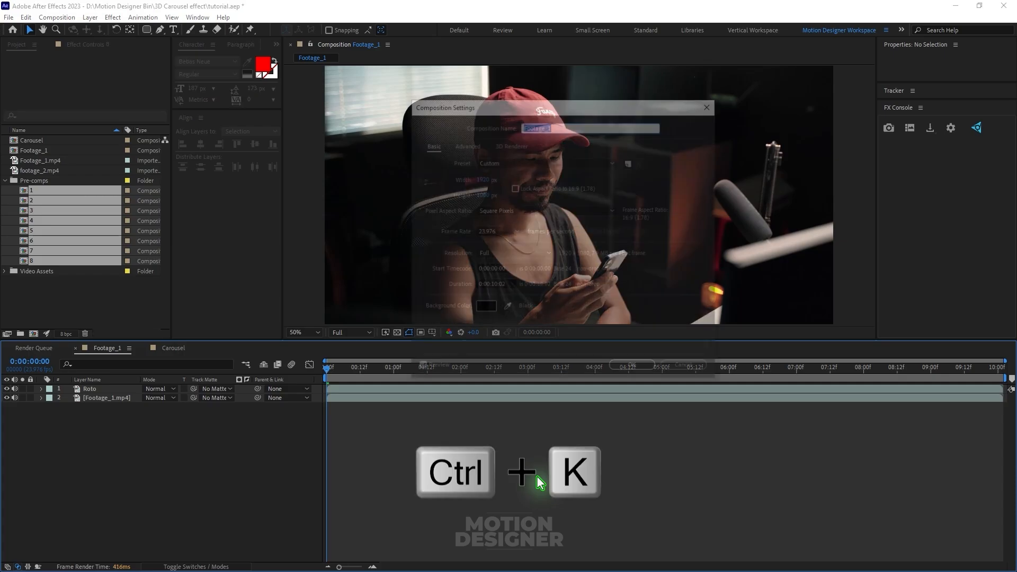
pyautogui.moveTo(584, 124); pyautogui.dragTo(339, 118)
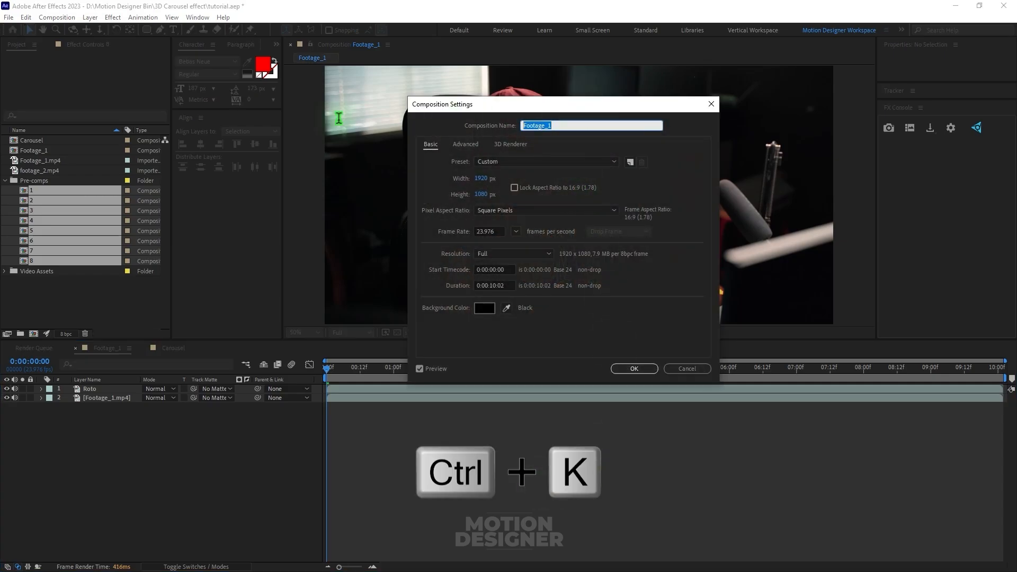
pyautogui.write('Main Comp')
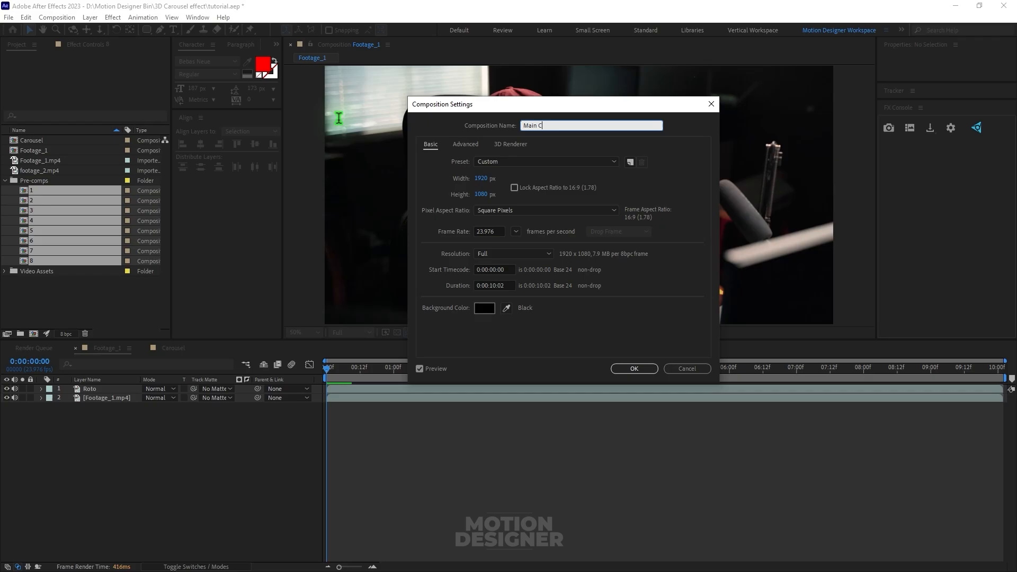
pyautogui.click(639, 368)
pyautogui.moveTo(448, 342); pyautogui.dragTo(448, 364)
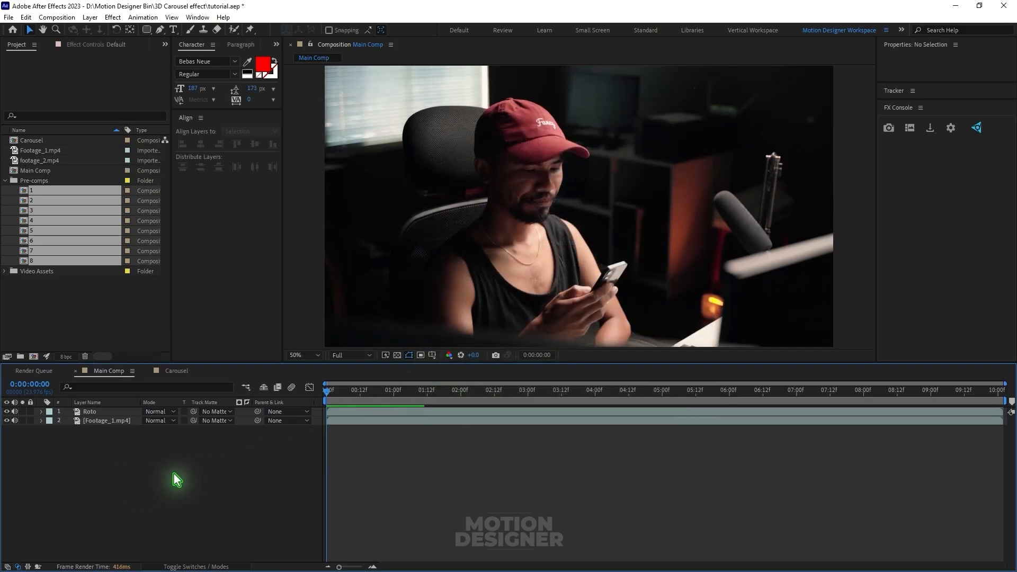
# Add the Carousel composition as the top layer of Main Comp and scrub to 0:00:03:05 to check the cards
pyautogui.click(105, 308)
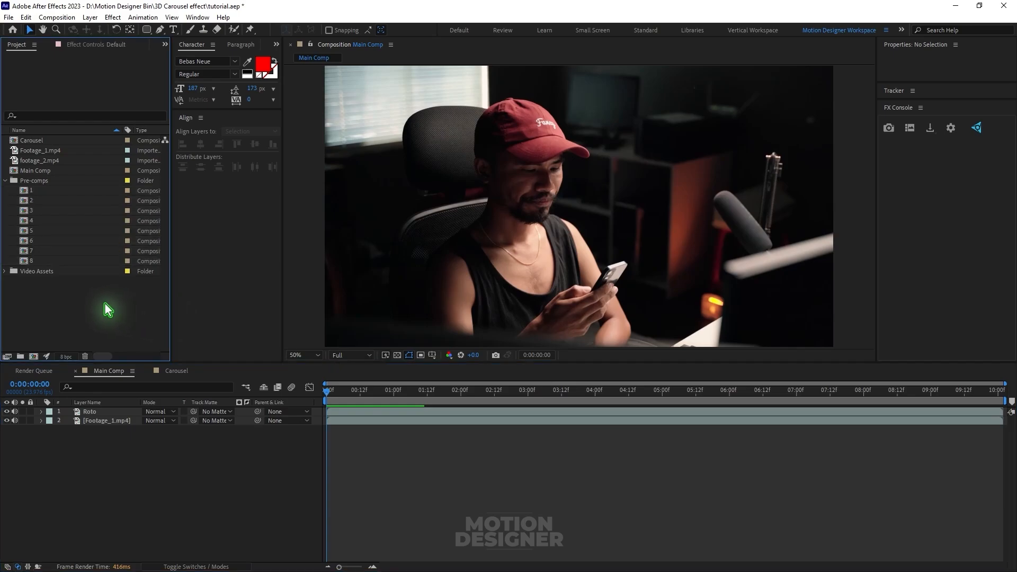
pyautogui.click(36, 142)
pyautogui.moveTo(44, 140); pyautogui.dragTo(181, 414)
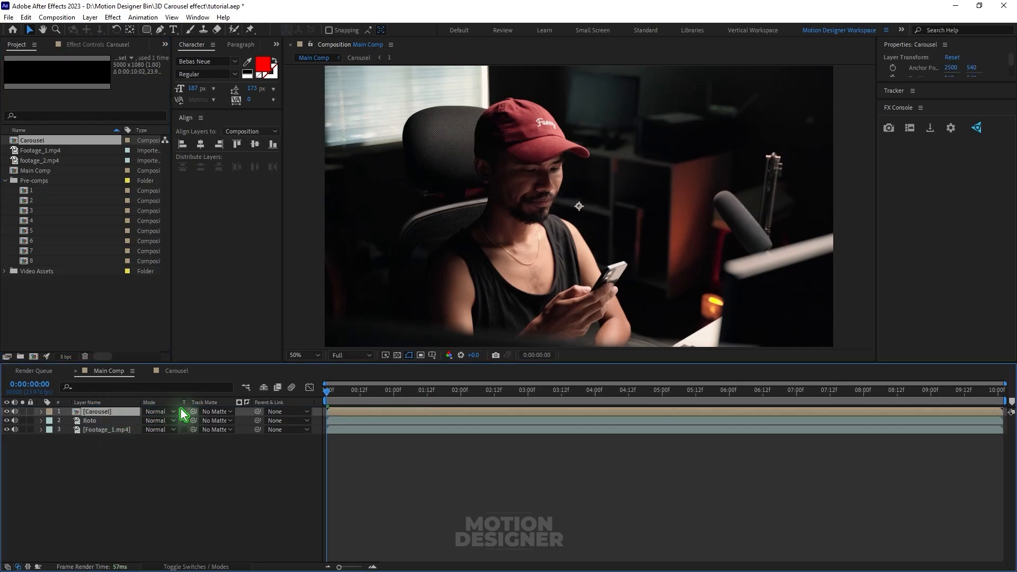
pyautogui.moveTo(330, 391)
pyautogui.mouseDown()
pyautogui.moveTo(461, 392)
pyautogui.moveTo(547, 420)
pyautogui.mouseUp()
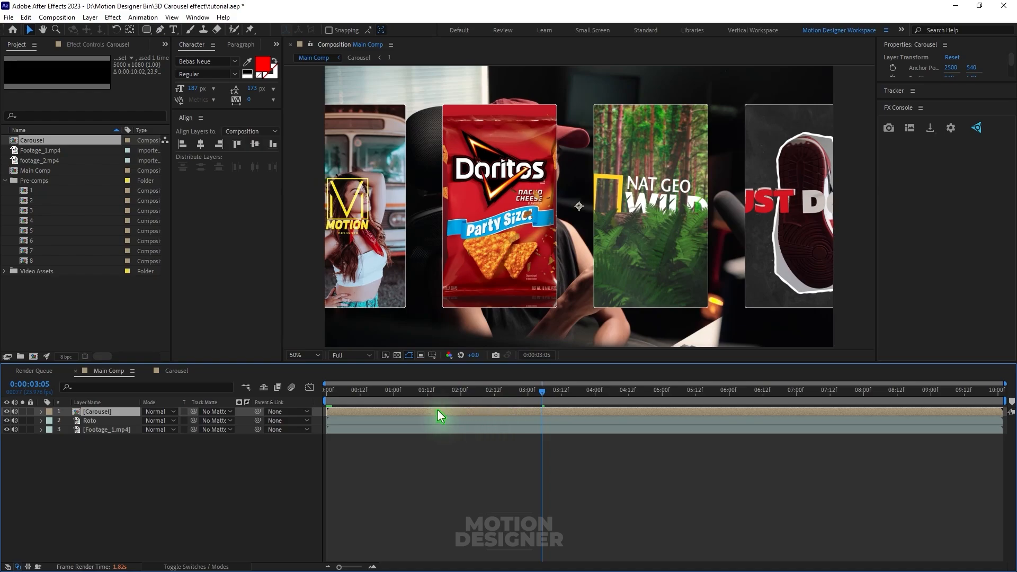
# Apply the CC Cylinder effect to the Carousel layer
pyautogui.hotkey('ctrl', 'space')
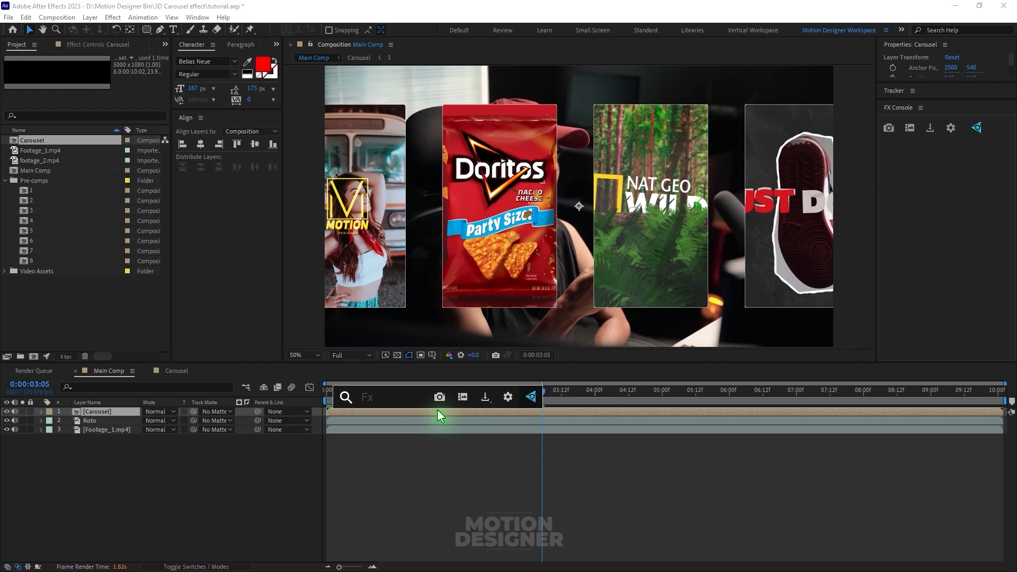
pyautogui.write('cc')
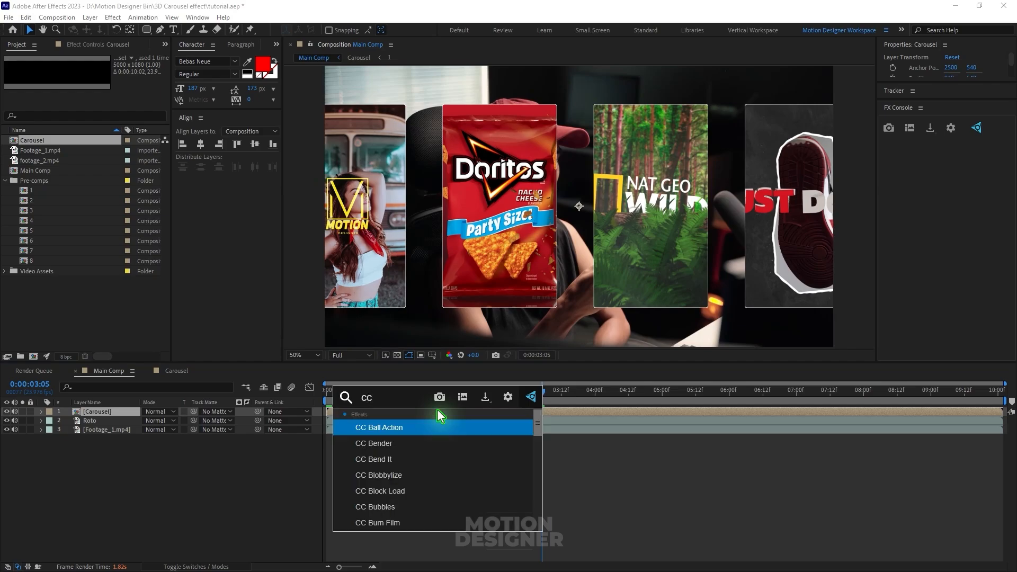
pyautogui.write(' cy')
pyautogui.press('Return')
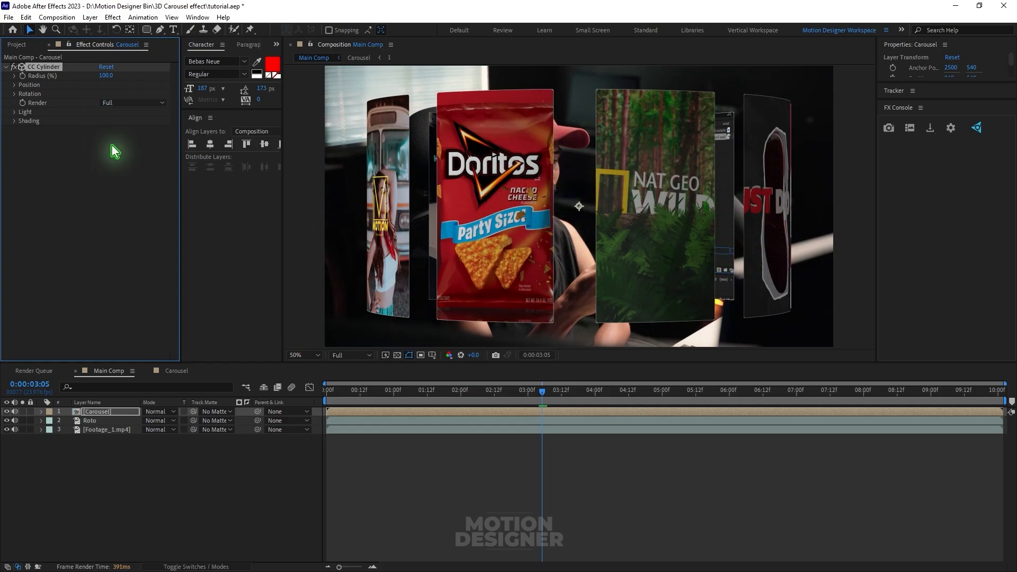
# Add the expression time*50 to the CC Cylinder effect's Rotation Y on the Carousel layer
pyautogui.click(14, 94)
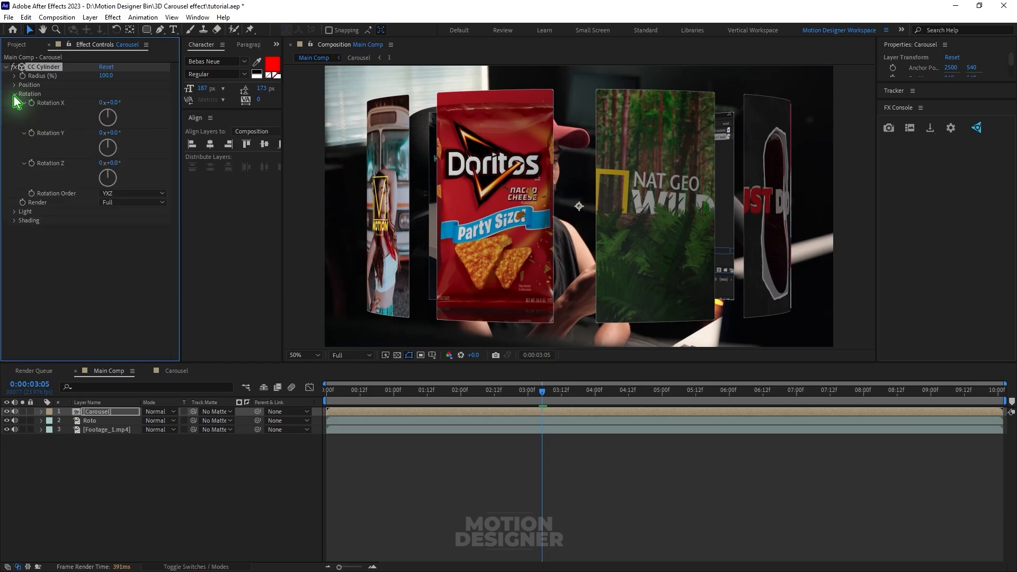
pyautogui.moveTo(115, 103); pyautogui.dragTo(130, 122)
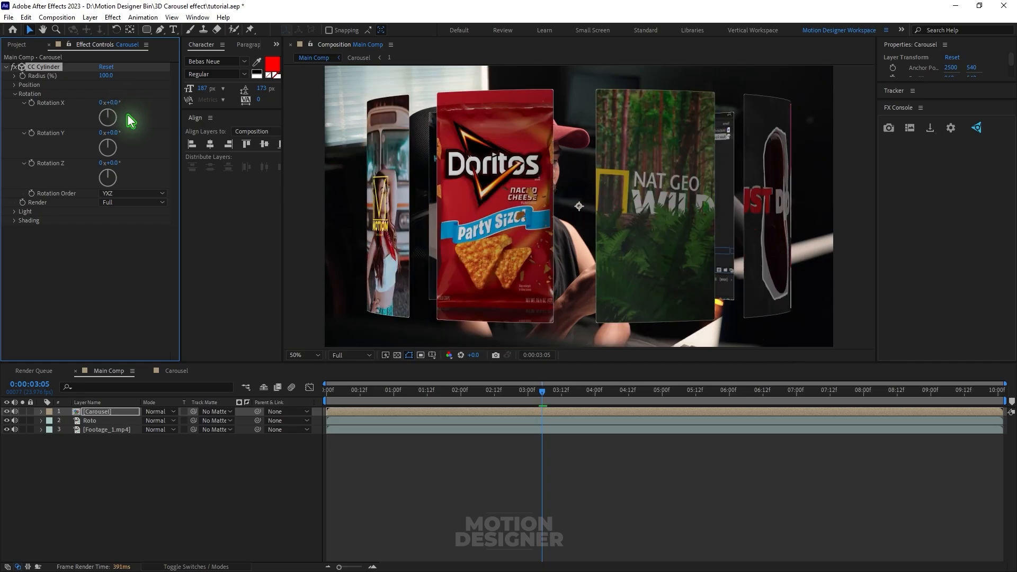
pyautogui.keyDown('alt'); pyautogui.click(31, 133); pyautogui.keyUp('alt')
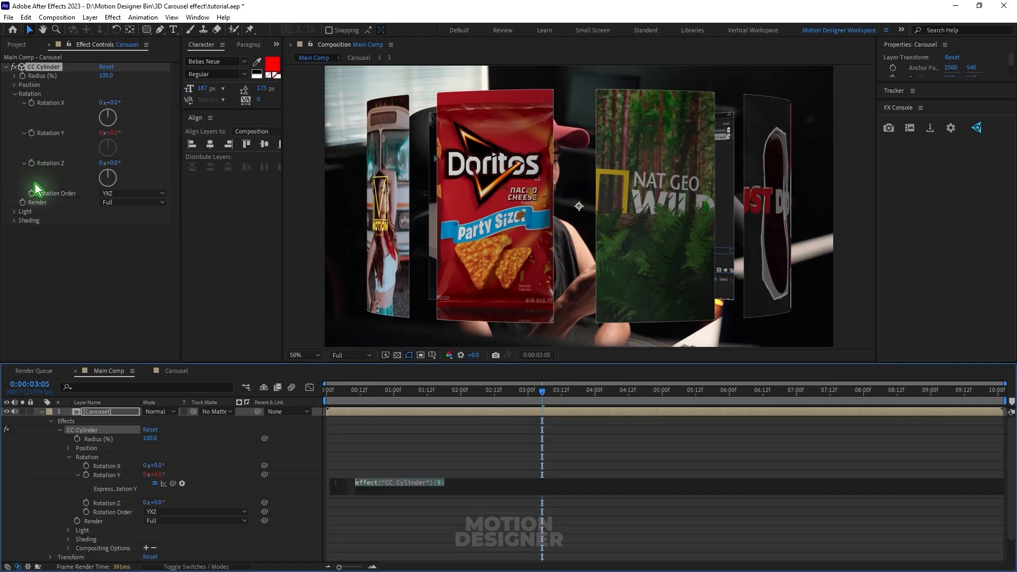
pyautogui.write('tim')
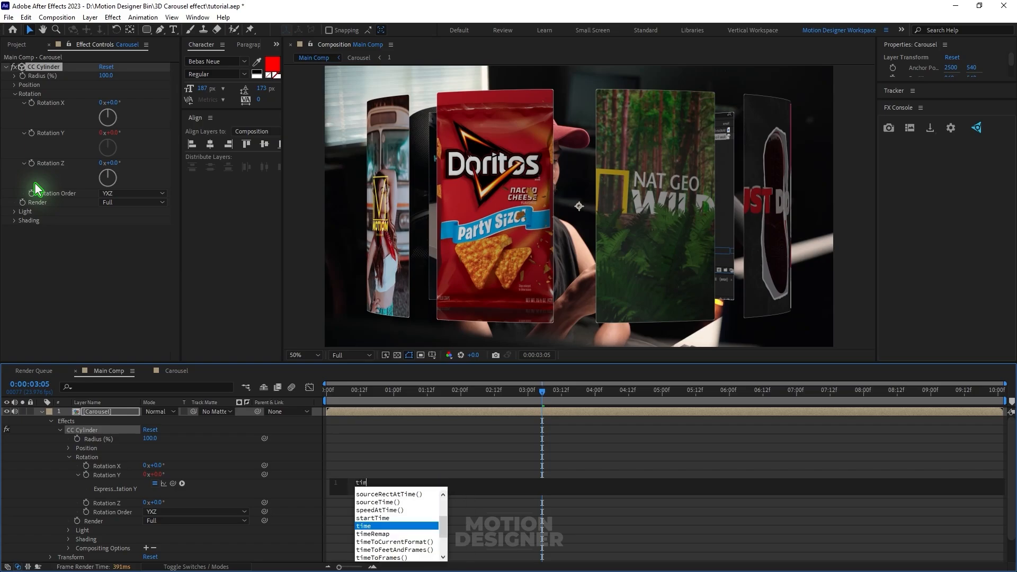
pyautogui.write('e*50')
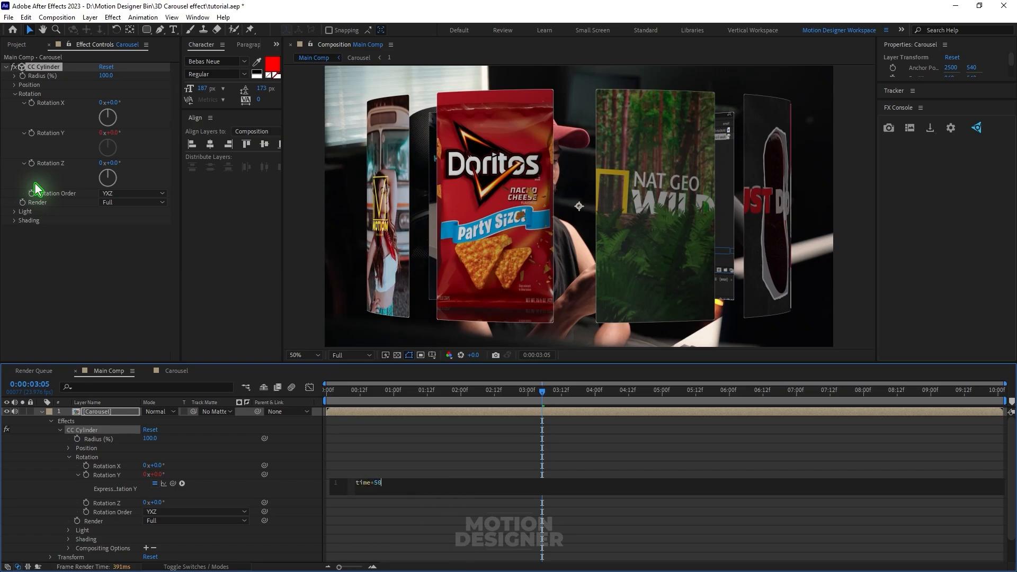
pyautogui.click(425, 453)
# Preview the spinning carousel from 0:00:00:00, stop at 0:00:01:06 and inspect the Rotation Y expression
pyautogui.moveTo(342, 391); pyautogui.dragTo(290, 415)
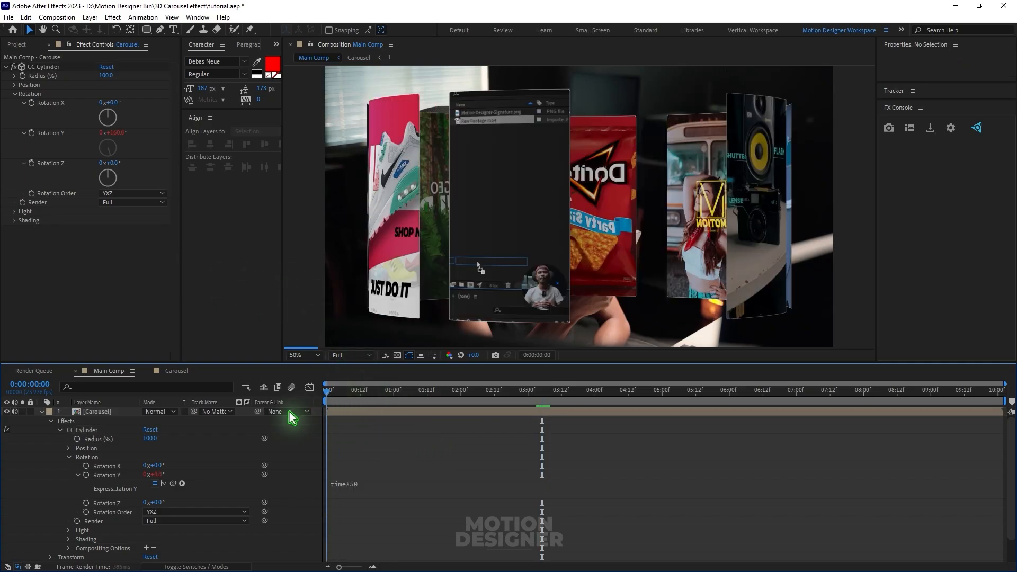
pyautogui.press('space')
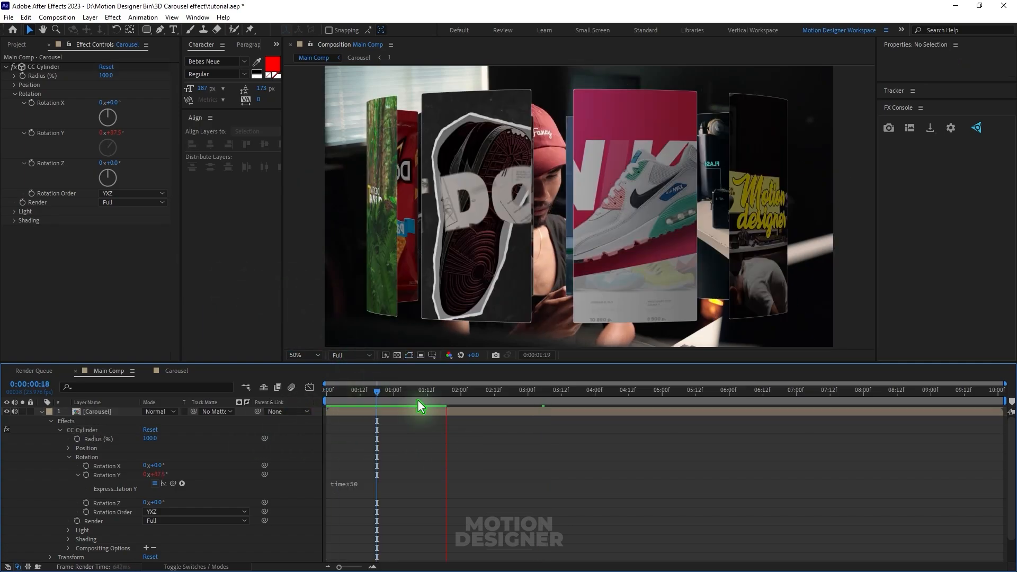
pyautogui.click(410, 395)
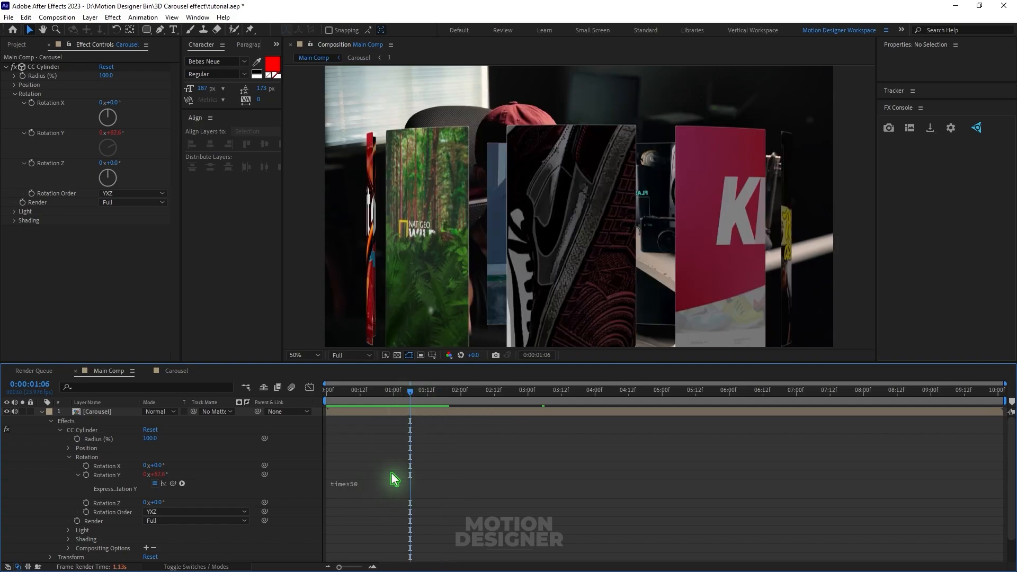
pyautogui.click(368, 493)
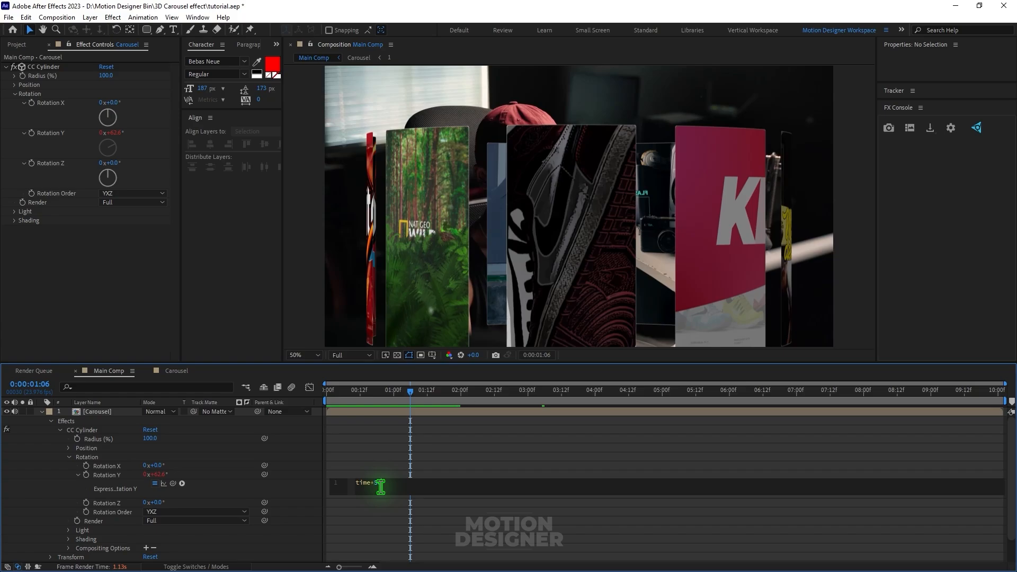
pyautogui.click(376, 449)
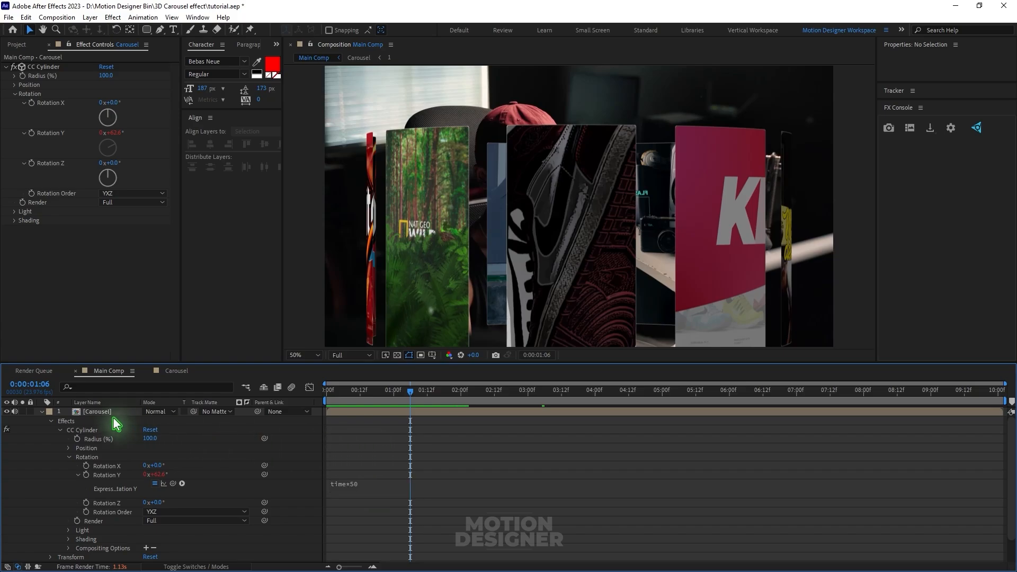
# Set the Carousel layer's blending mode to Screen and its CC Cylinder Render option to Outside
pyautogui.click(100, 412)
pyautogui.click(156, 412)
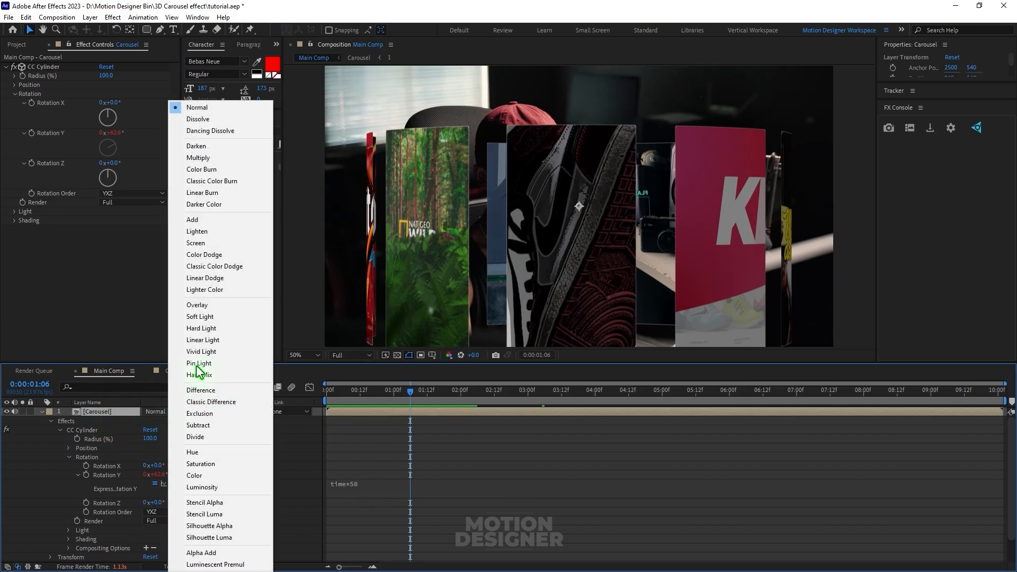
pyautogui.click(226, 245)
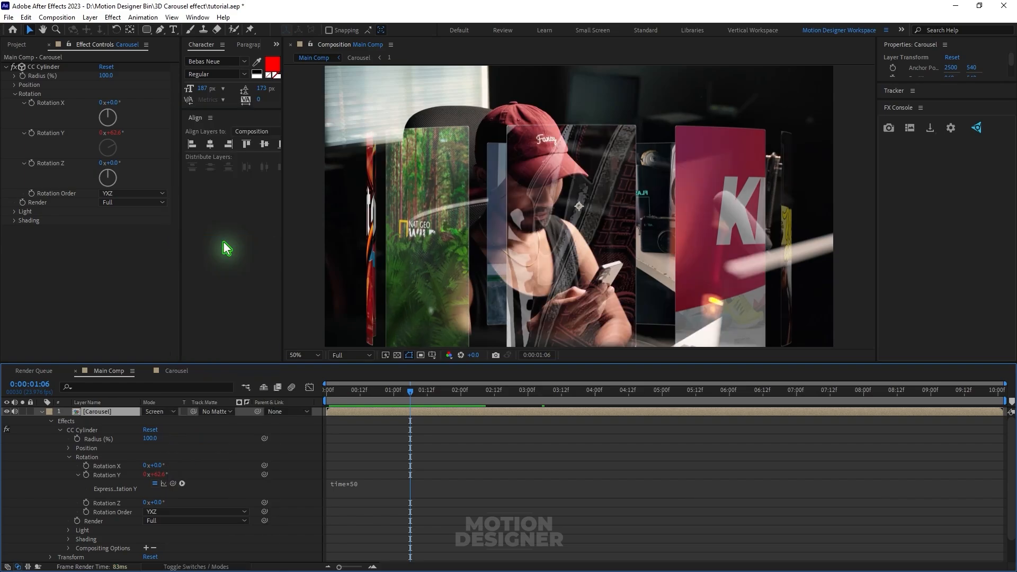
pyautogui.press('u')
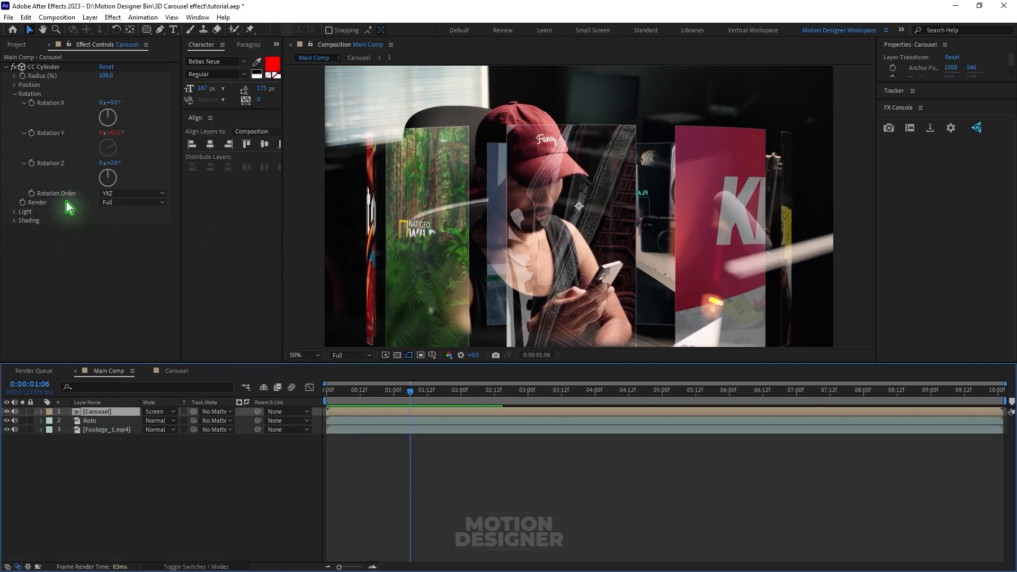
pyautogui.click(135, 202)
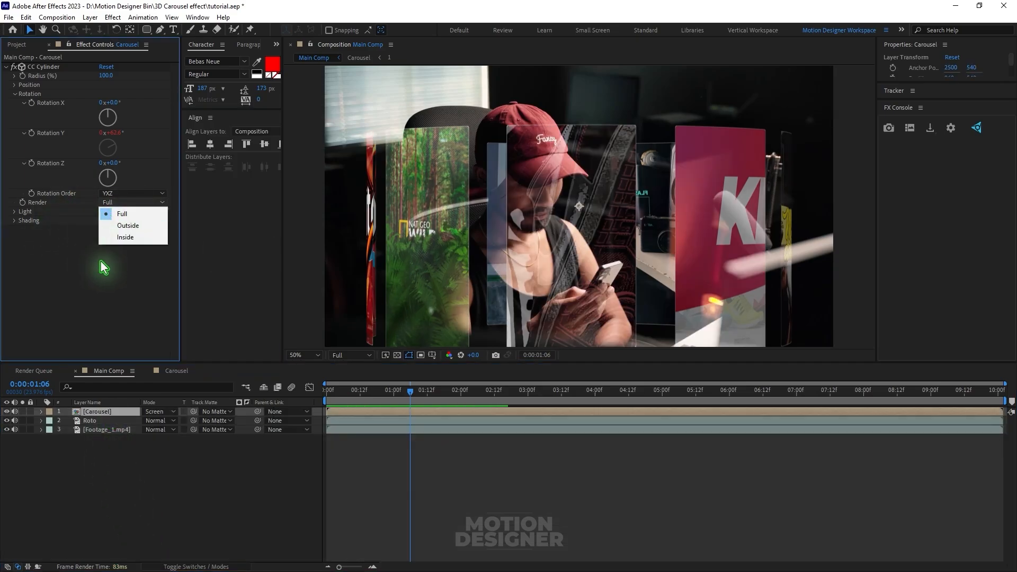
pyautogui.click(141, 227)
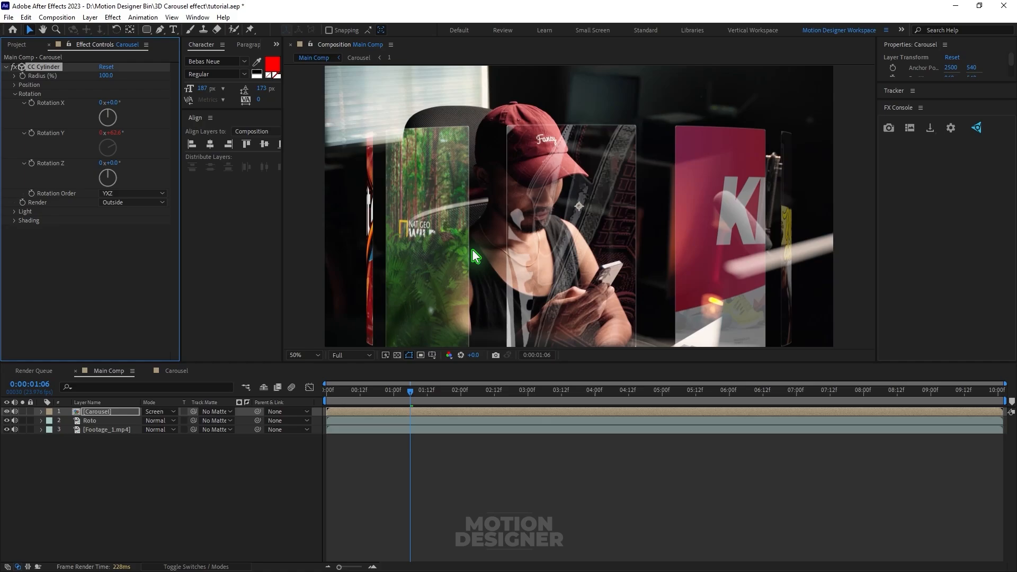
# Rename the Carousel layer in Main Comp as Front
pyautogui.click(120, 471)
pyautogui.click(116, 413)
pyautogui.press('Return')
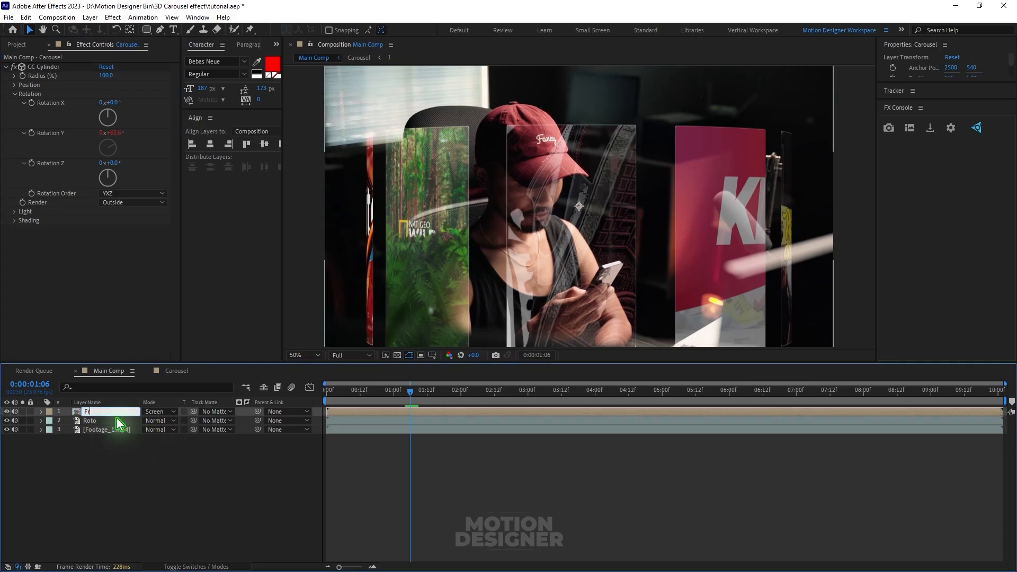
pyautogui.press('Return')
# Duplicate the Front layer and set the copy's CC Cylinder Render option to Inside
pyautogui.hotkey('ctrl', 'd')
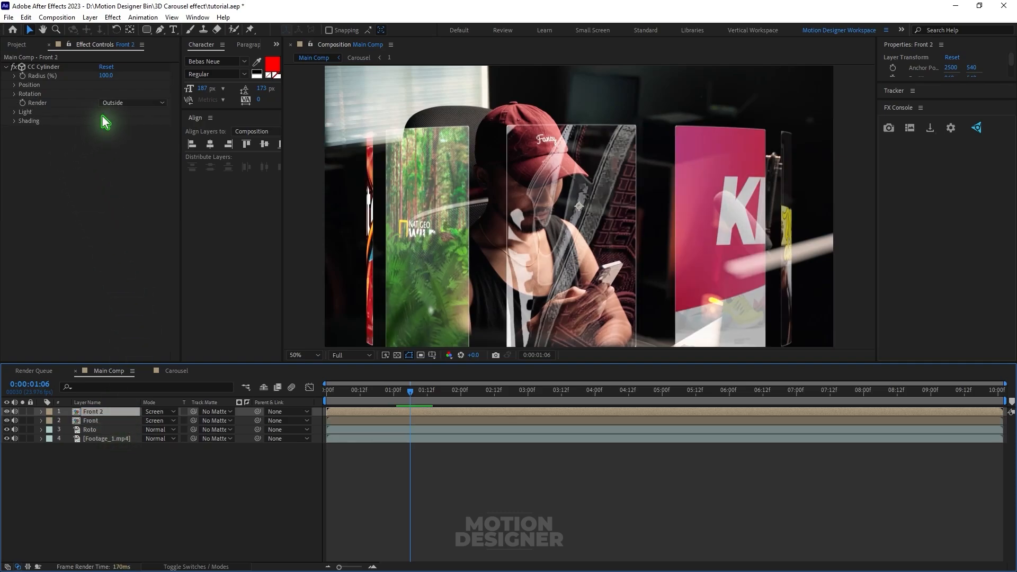
pyautogui.click(118, 103)
pyautogui.click(135, 138)
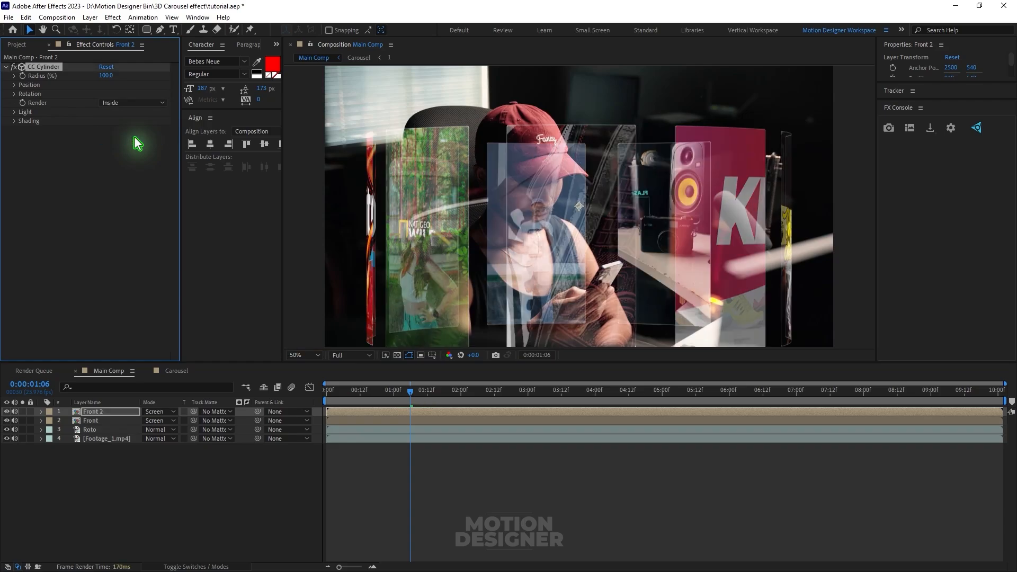
# Rename the duplicated layer as back and move it between the Roto and Footage_1.mp4 layers
pyautogui.click(104, 414)
pyautogui.press('Return')
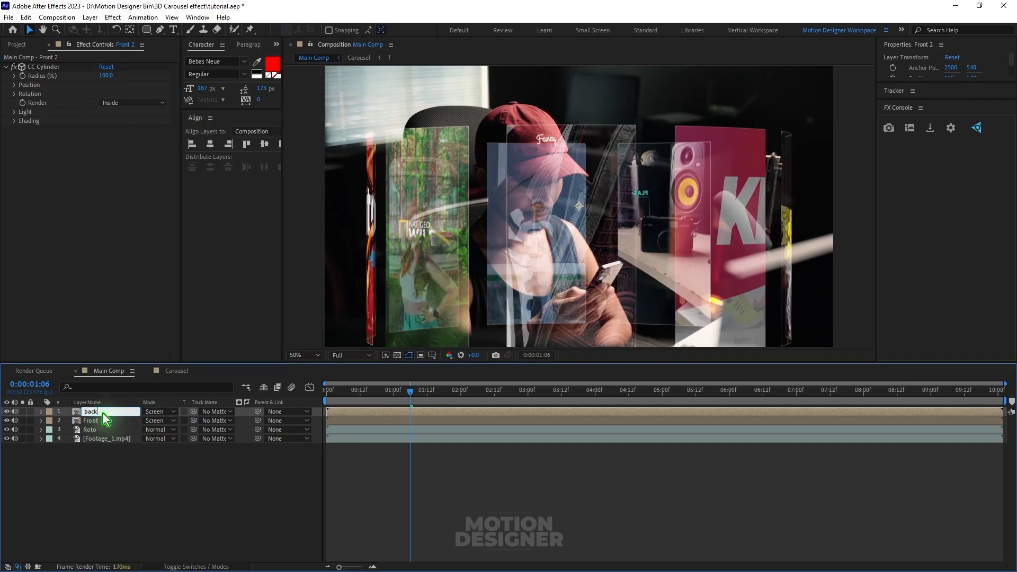
pyautogui.press('Return')
pyautogui.moveTo(104, 415); pyautogui.dragTo(109, 435)
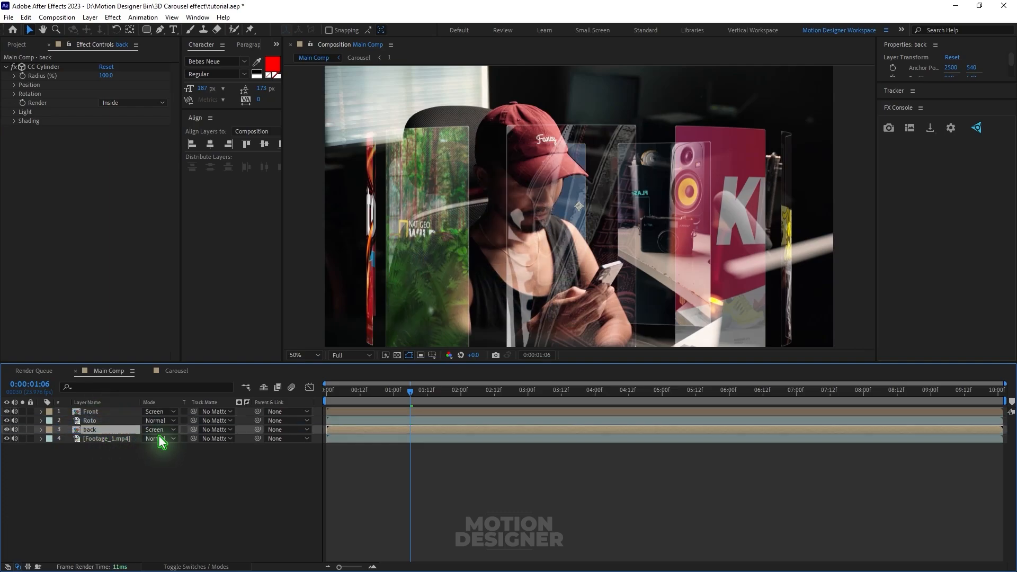
# Toggle the visibility of the Front and back layers to check which cards each one shows
pyautogui.click(104, 412)
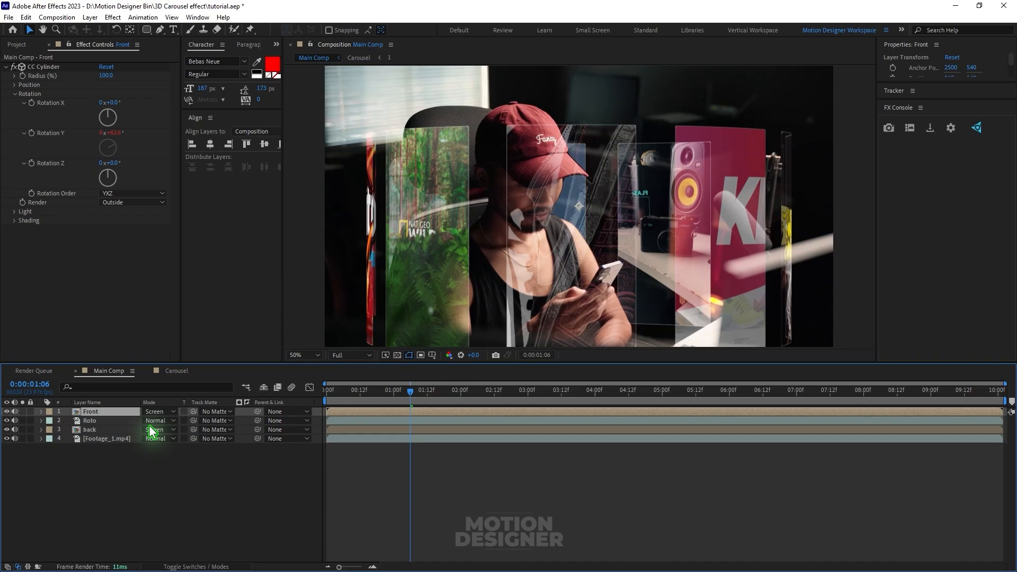
pyautogui.click(7, 411)
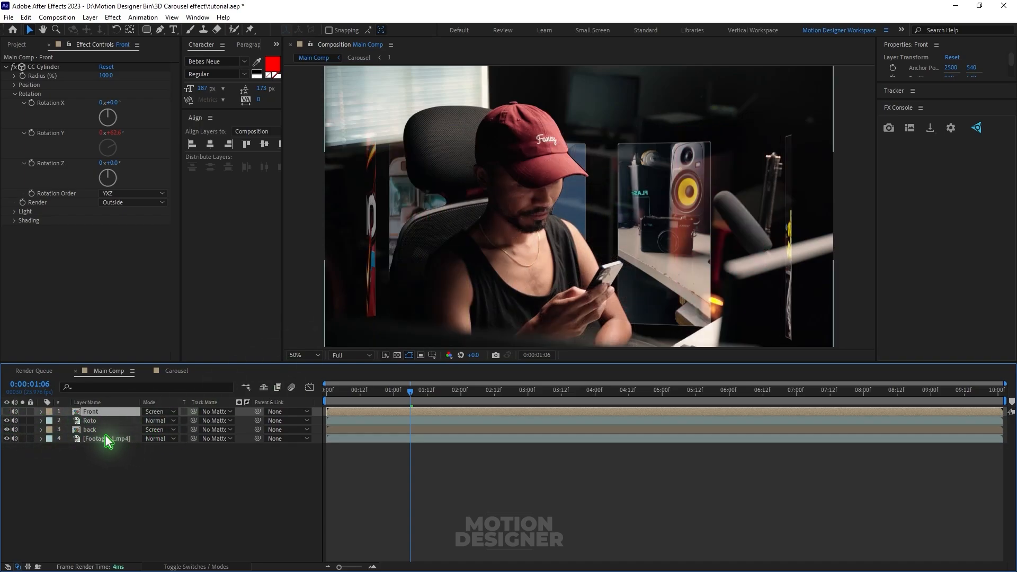
pyautogui.click(88, 430)
pyautogui.click(7, 429)
pyautogui.click(7, 430)
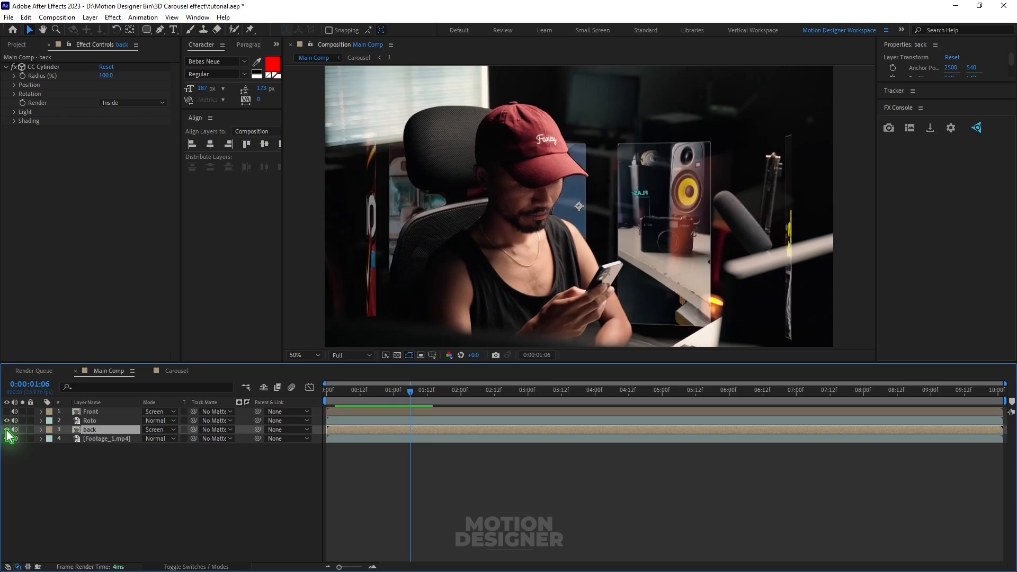
pyautogui.click(7, 412)
# Try tilting the Front cylinder to 45° on Rotation X, tilt the back cylinder too, and undo both changes
pyautogui.click(91, 412)
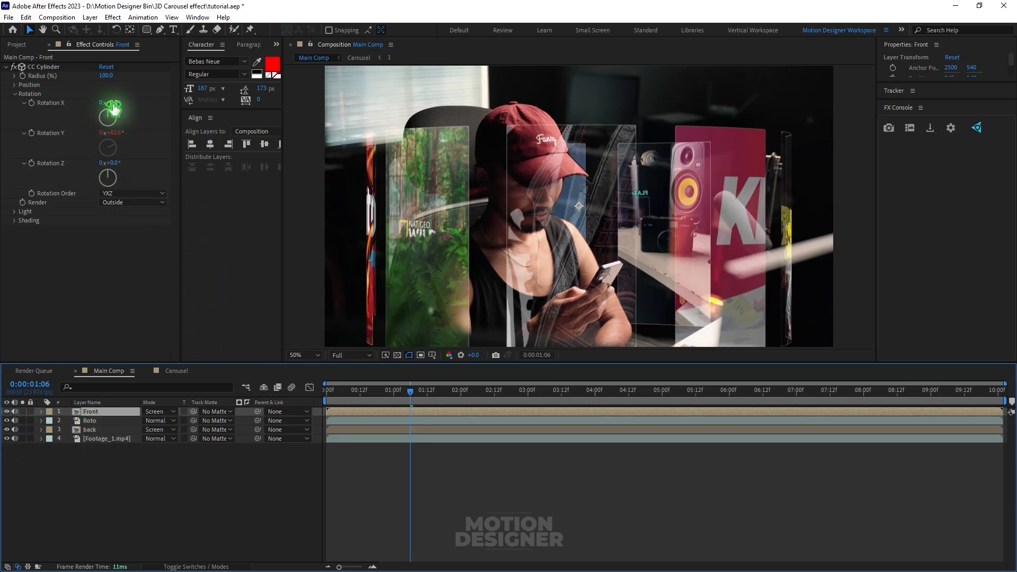
pyautogui.moveTo(115, 107); pyautogui.dragTo(140, 104)
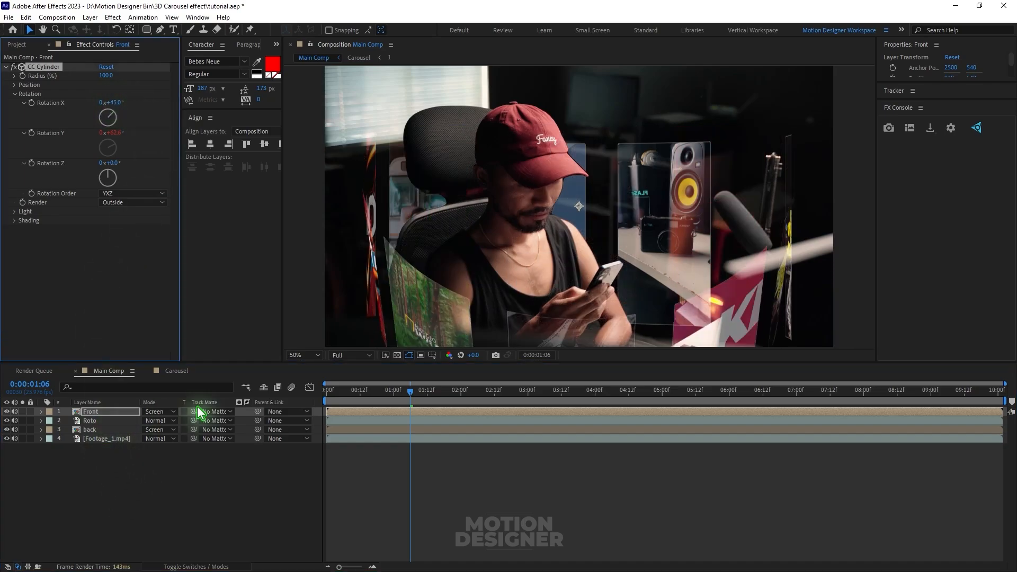
pyautogui.click(91, 430)
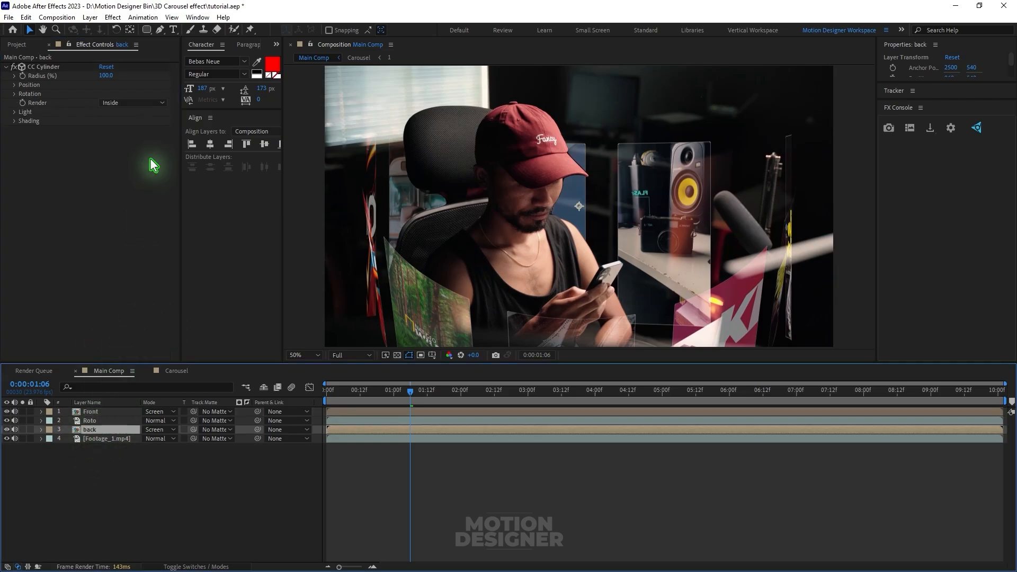
pyautogui.click(16, 94)
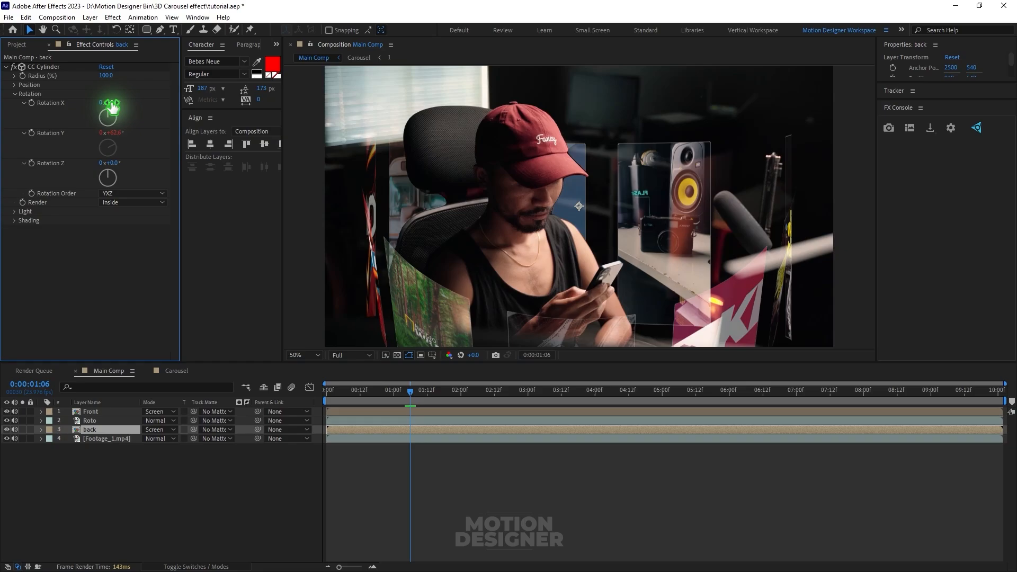
pyautogui.moveTo(107, 104); pyautogui.dragTo(134, 108)
pyautogui.hotkey('ctrl', 'z')
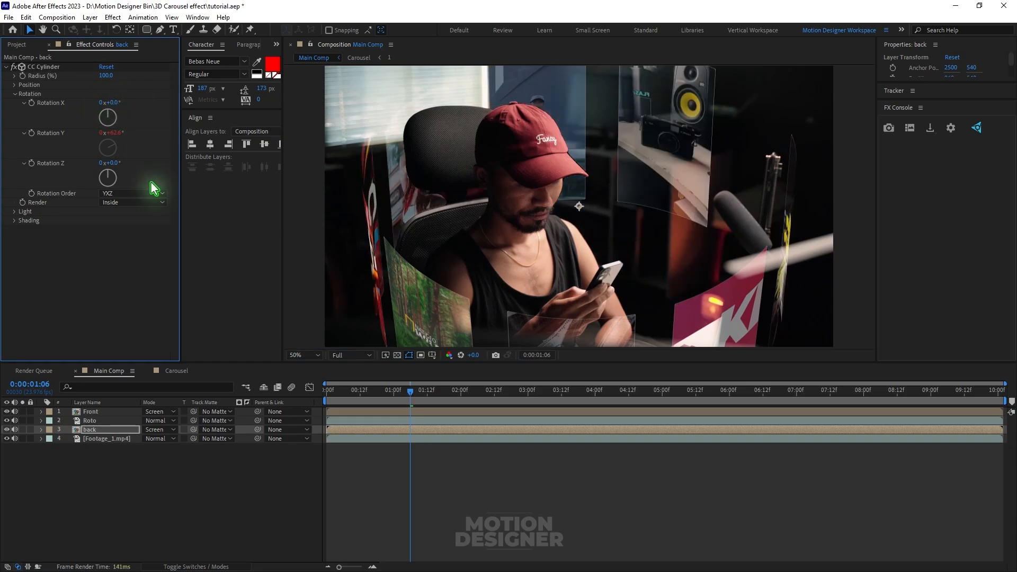
pyautogui.hotkey('ctrl', 'Up')
pyautogui.hotkey('ctrl', 'Up')
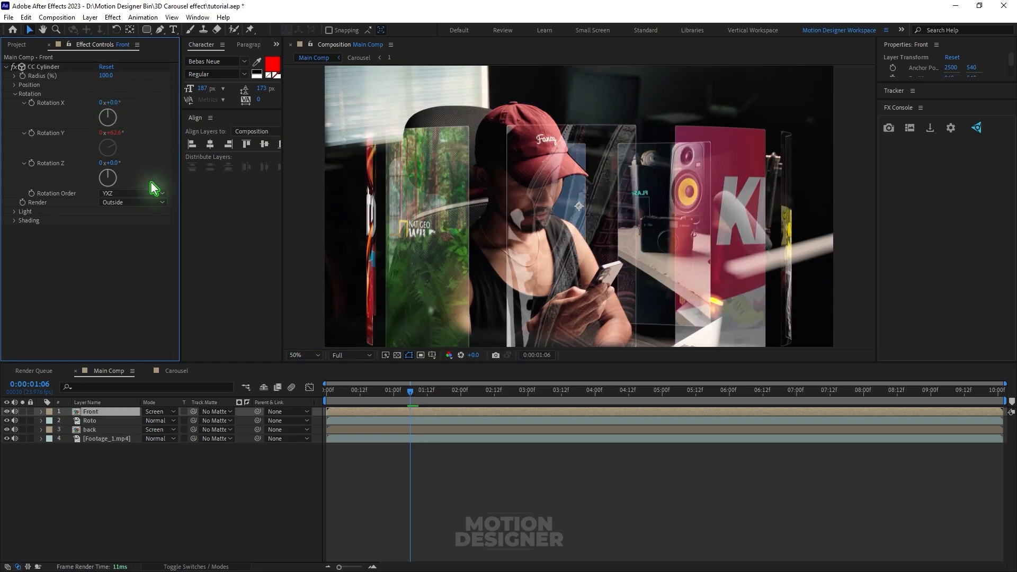
# Reveal the CC Cylinder Rotation properties of both the back and Front layers in the timeline
pyautogui.click(101, 430)
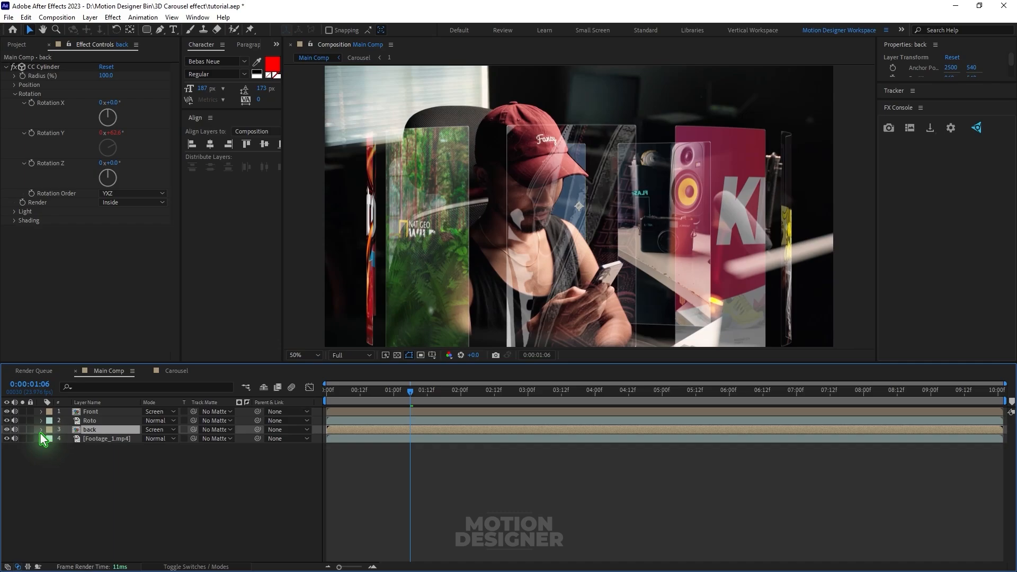
pyautogui.click(41, 429)
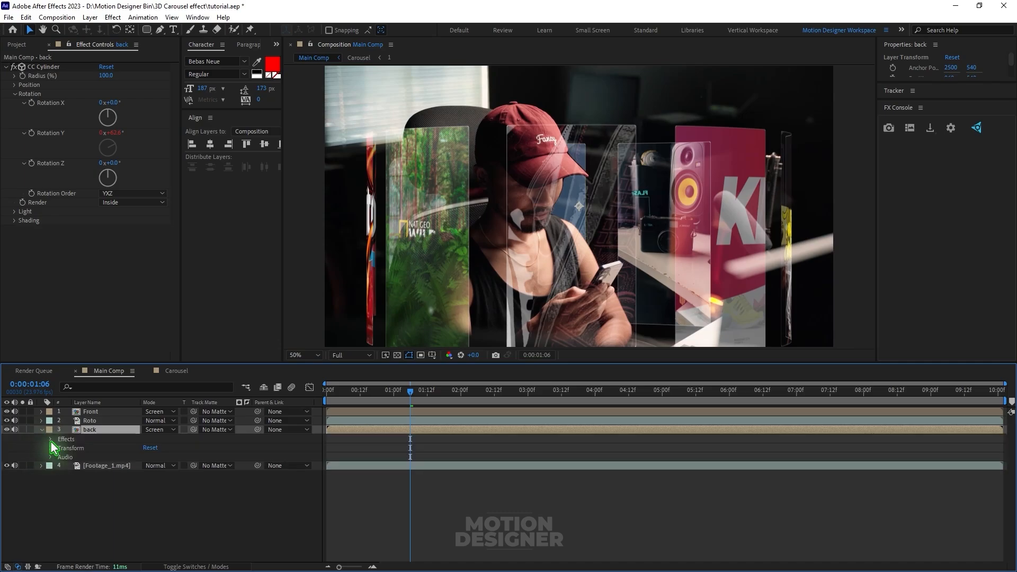
pyautogui.click(51, 439)
pyautogui.click(59, 448)
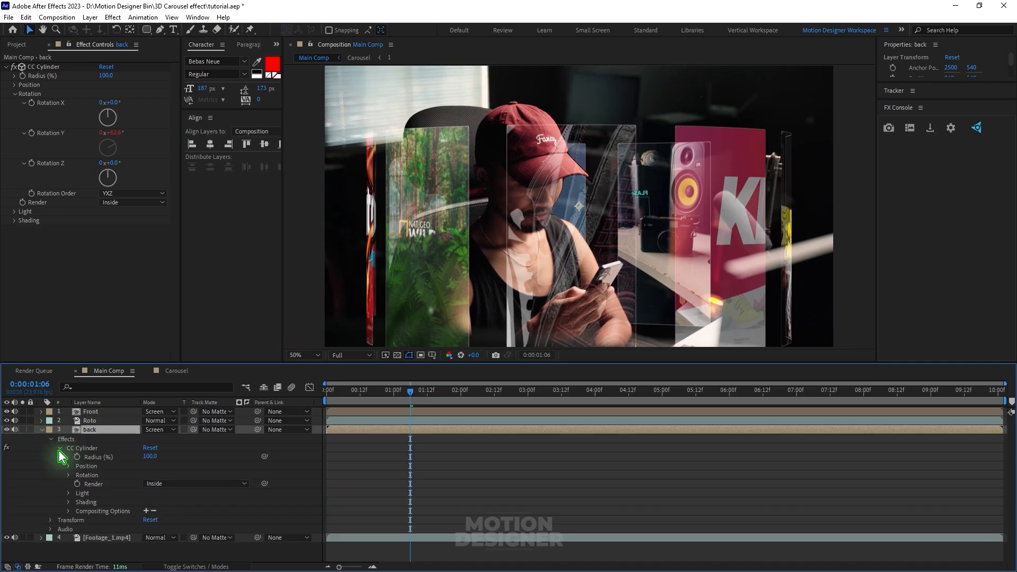
pyautogui.click(68, 475)
pyautogui.click(106, 484)
pyautogui.moveTo(159, 365); pyautogui.dragTo(159, 353)
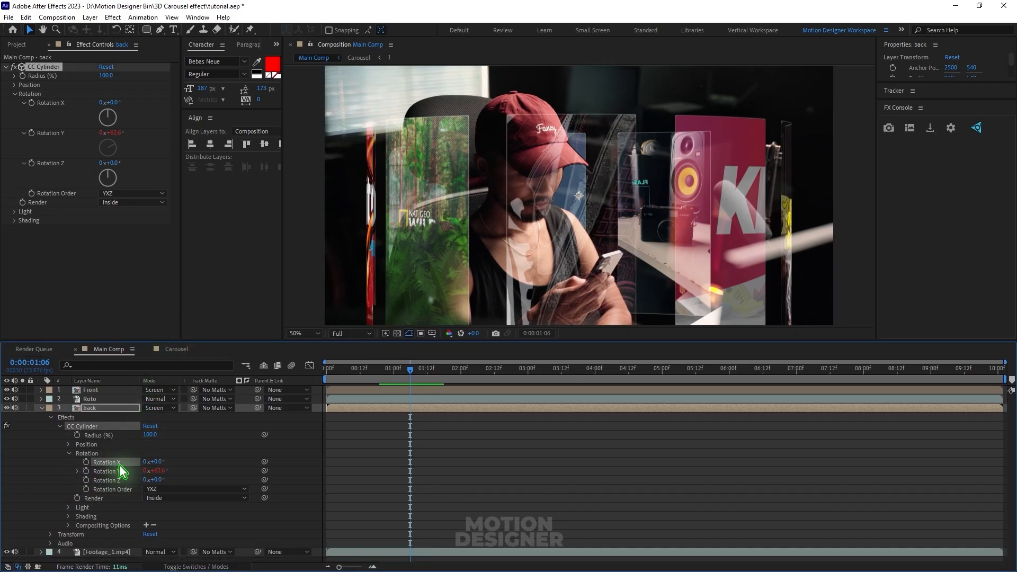
pyautogui.click(108, 390)
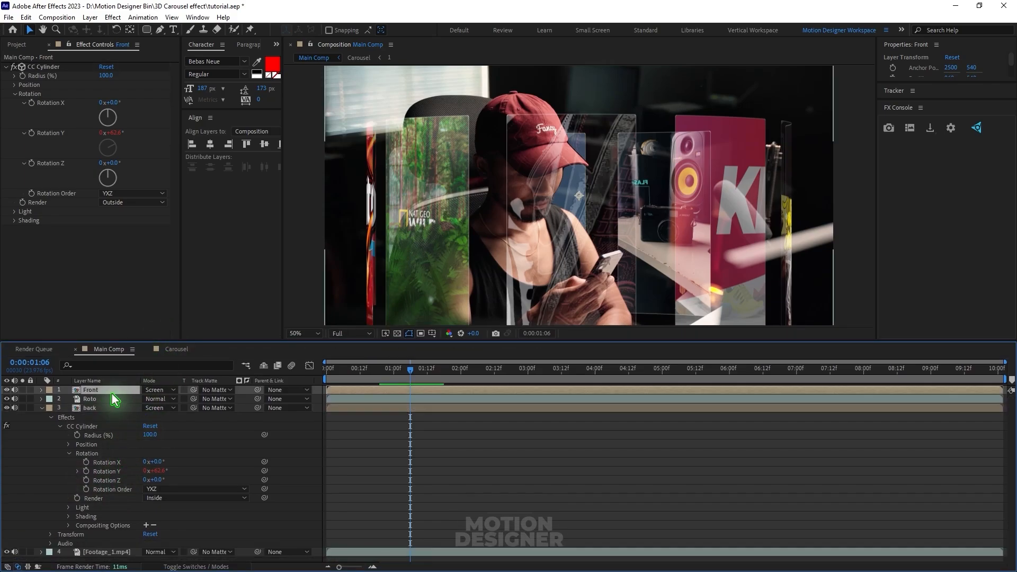
pyautogui.click(40, 390)
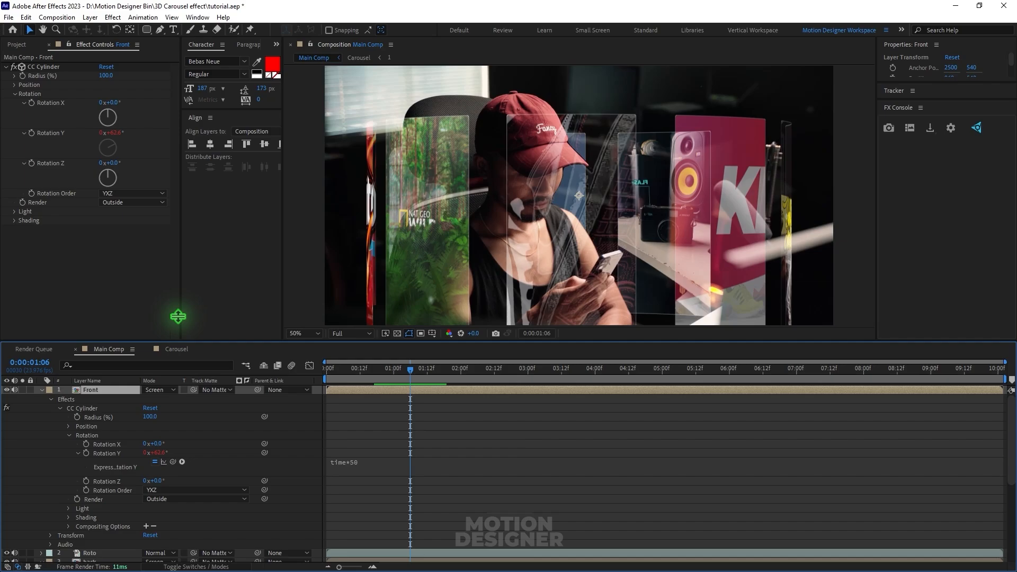
pyautogui.moveTo(177, 342); pyautogui.dragTo(177, 277)
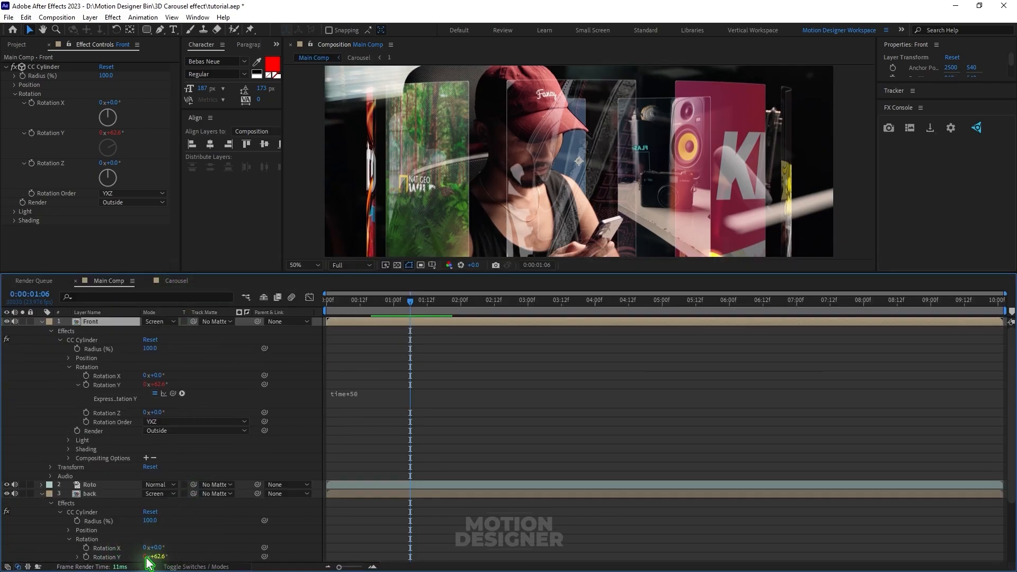
# Link the back layer's CC Cylinder Rotation X to the front layer's Rotation X with a pick-whip expression
pyautogui.click(109, 549)
pyautogui.scroll(-3, 139, 529)
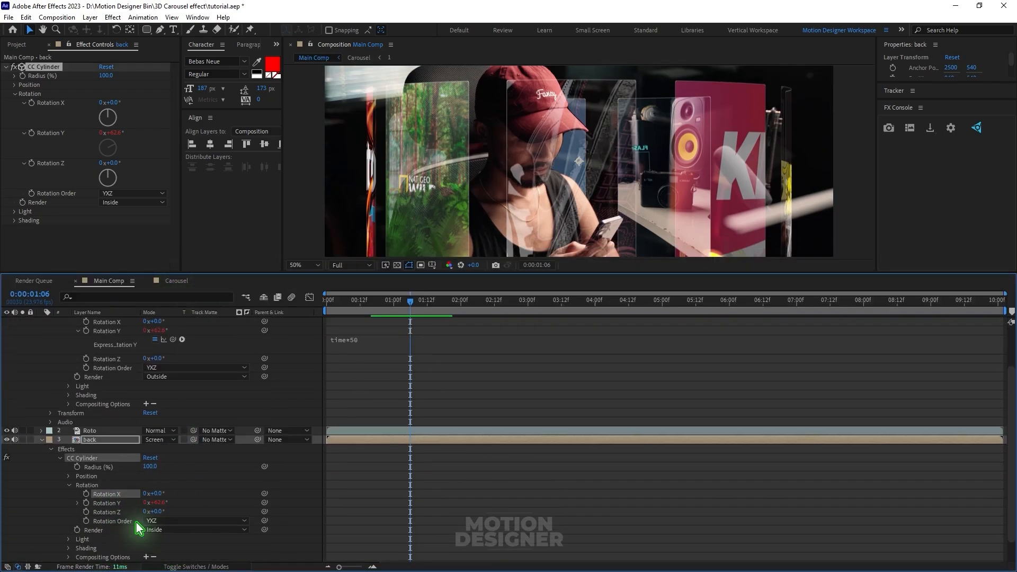
pyautogui.scroll(2, 91, 534)
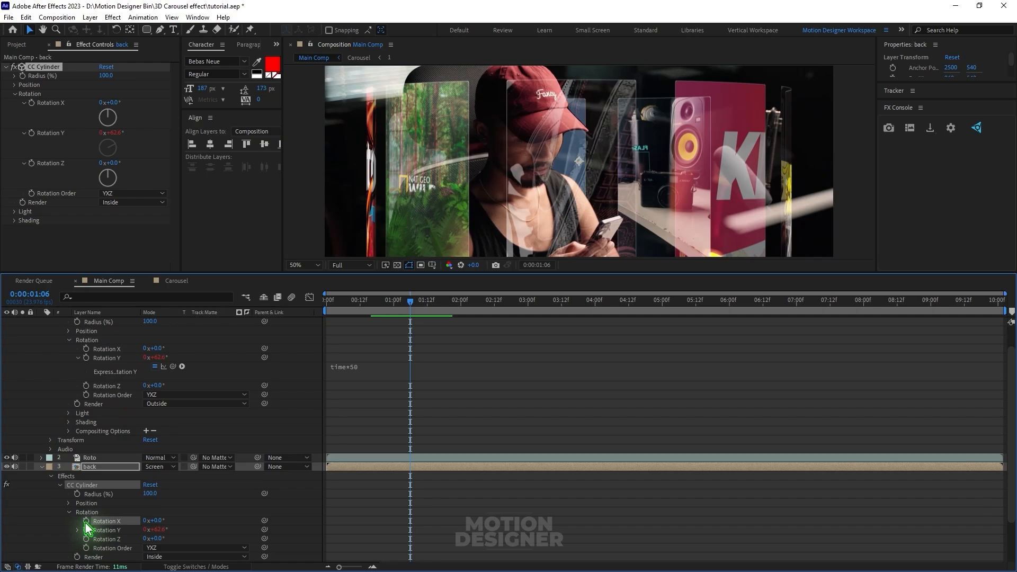
pyautogui.keyDown('alt'); pyautogui.click(85, 521); pyautogui.keyUp('alt')
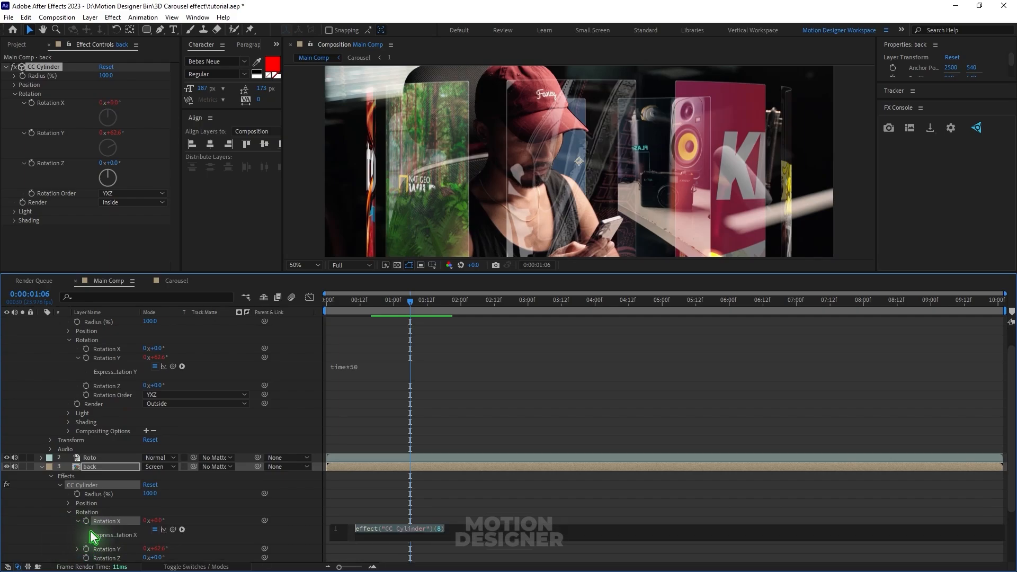
pyautogui.moveTo(172, 529); pyautogui.dragTo(129, 350)
pyautogui.click(499, 370)
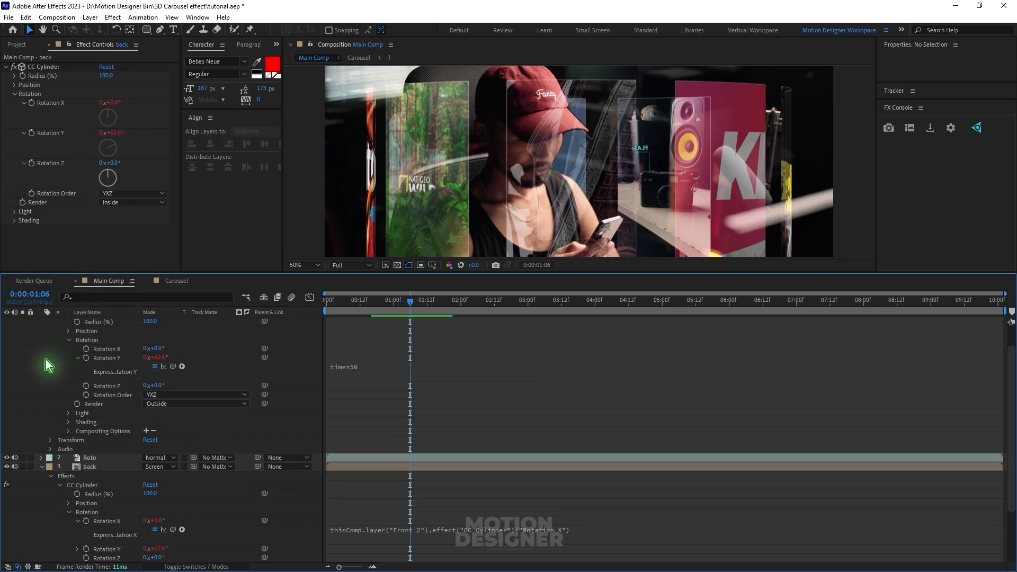
# Set the Front 2 layer's CC Cylinder Rotation X to 11° and check the tilted carousel around the one-second mark
pyautogui.scroll(2, 45, 347)
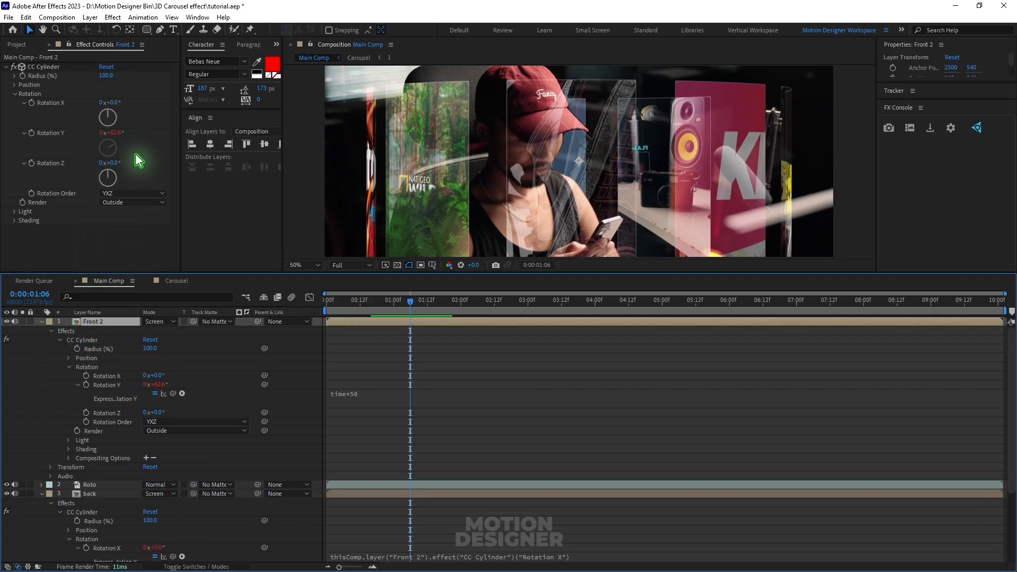
pyautogui.moveTo(114, 103)
pyautogui.mouseDown()
pyautogui.moveTo(131, 107)
pyautogui.moveTo(124, 118)
pyautogui.mouseUp()
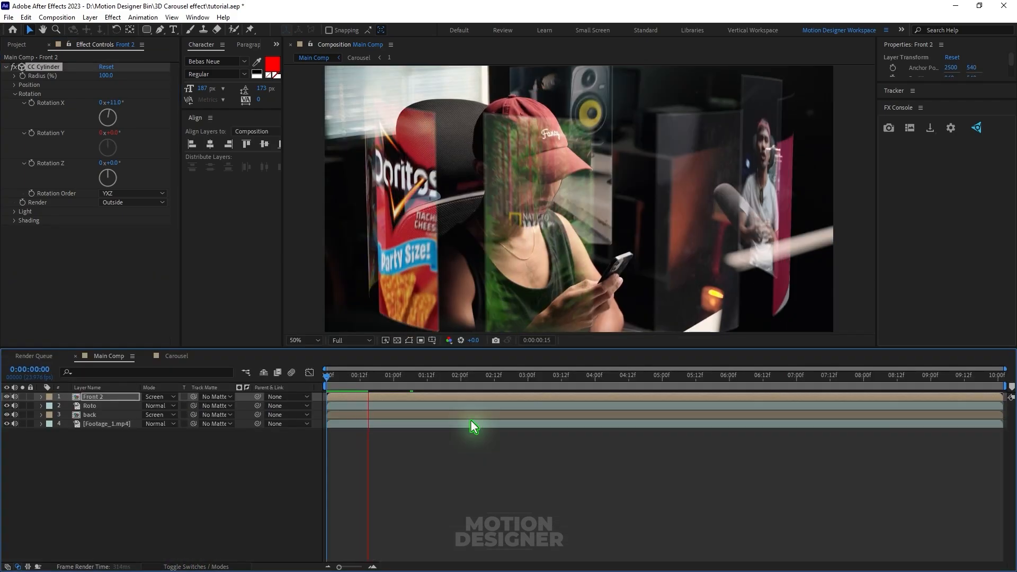
pyautogui.click(391, 377)
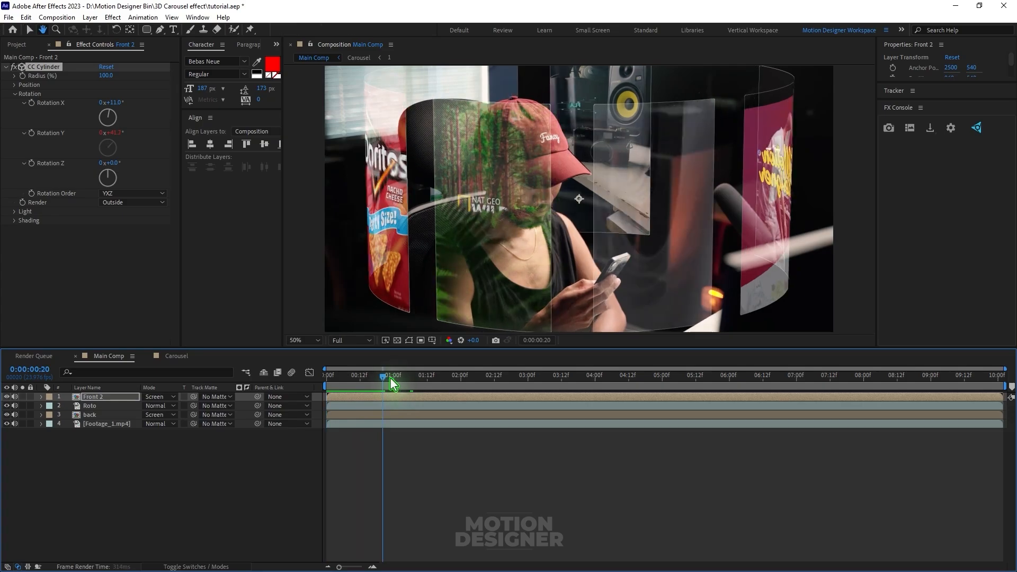
pyautogui.moveTo(391, 378); pyautogui.dragTo(397, 378)
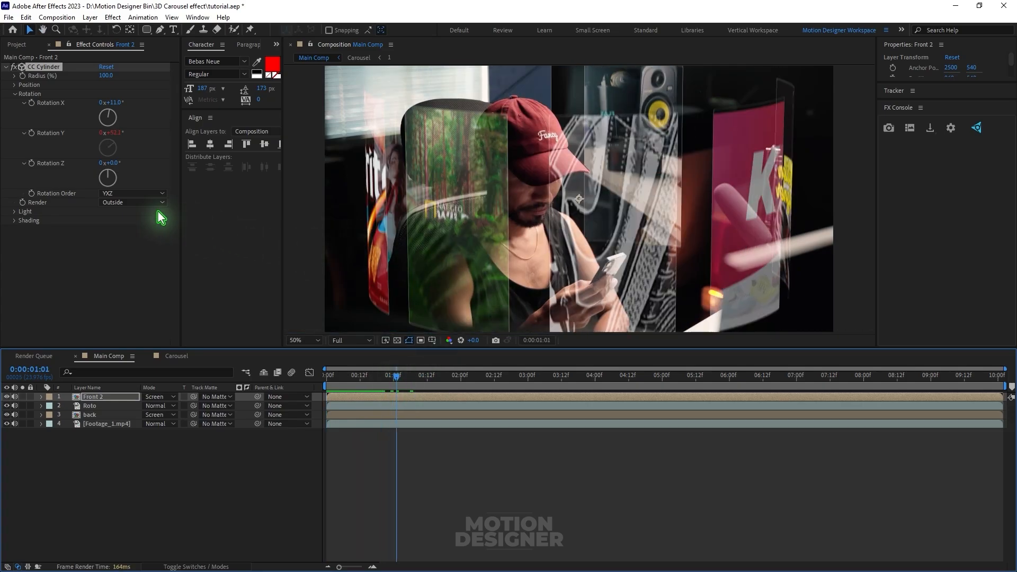
# Set the Front 2 layer's CC Cylinder Position X to -40
pyautogui.click(18, 95)
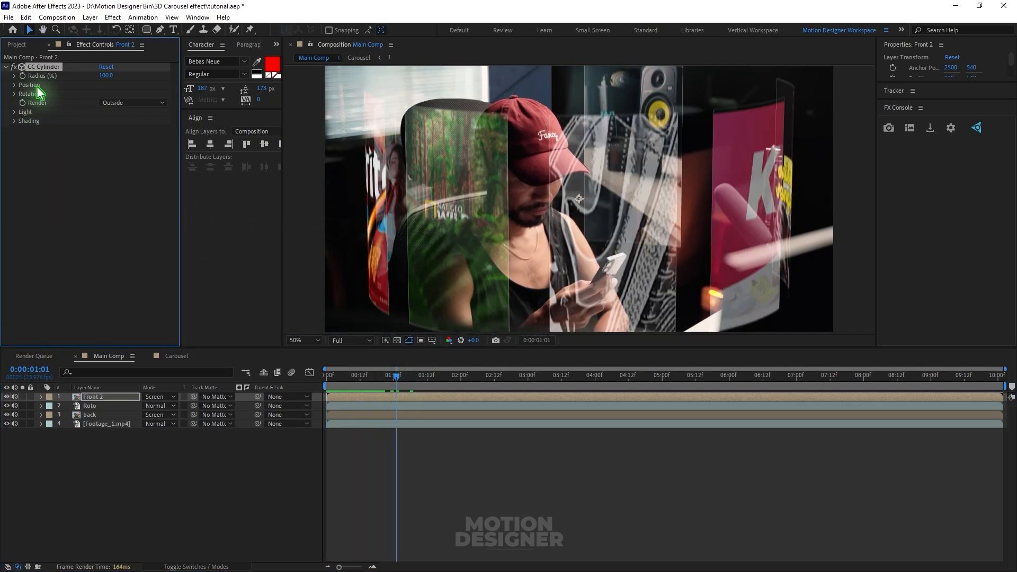
pyautogui.click(16, 85)
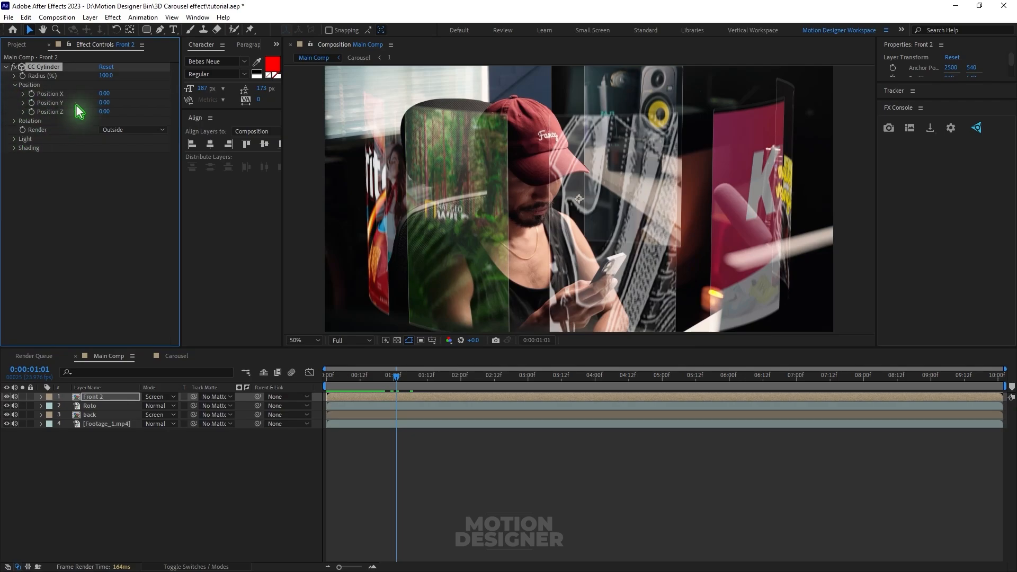
pyautogui.moveTo(103, 95)
pyautogui.mouseDown()
pyautogui.moveTo(84, 95)
pyautogui.moveTo(108, 101)
pyautogui.mouseUp()
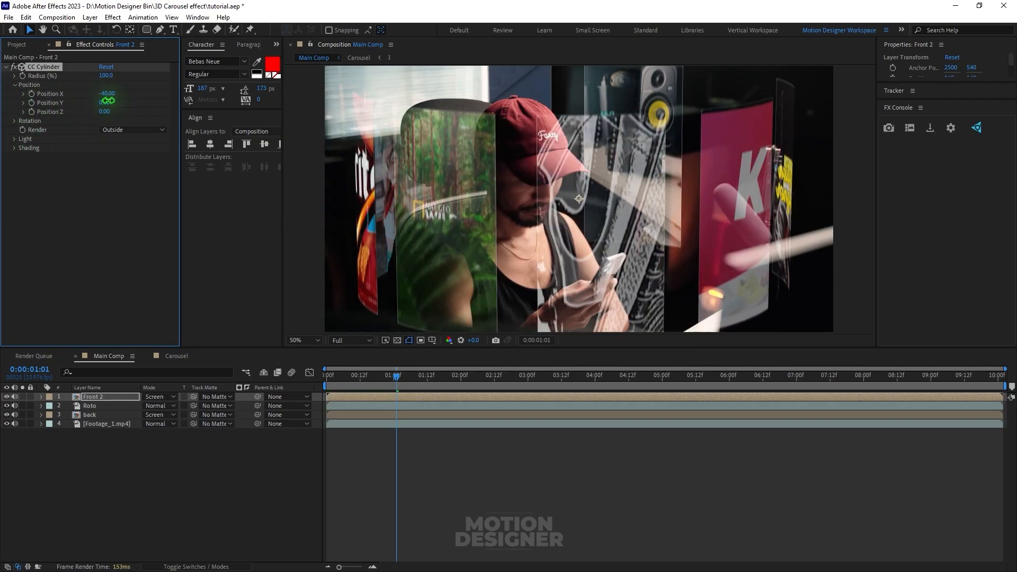
pyautogui.click(106, 94)
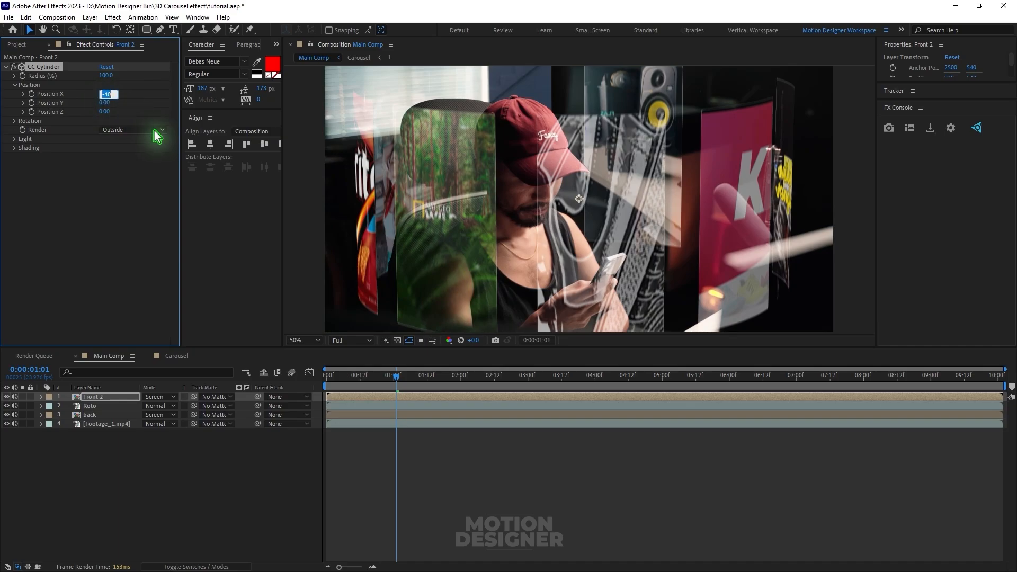
pyautogui.click(112, 453)
# Set the back layer's CC Cylinder Position X to -40 to match the front cylinder
pyautogui.click(91, 415)
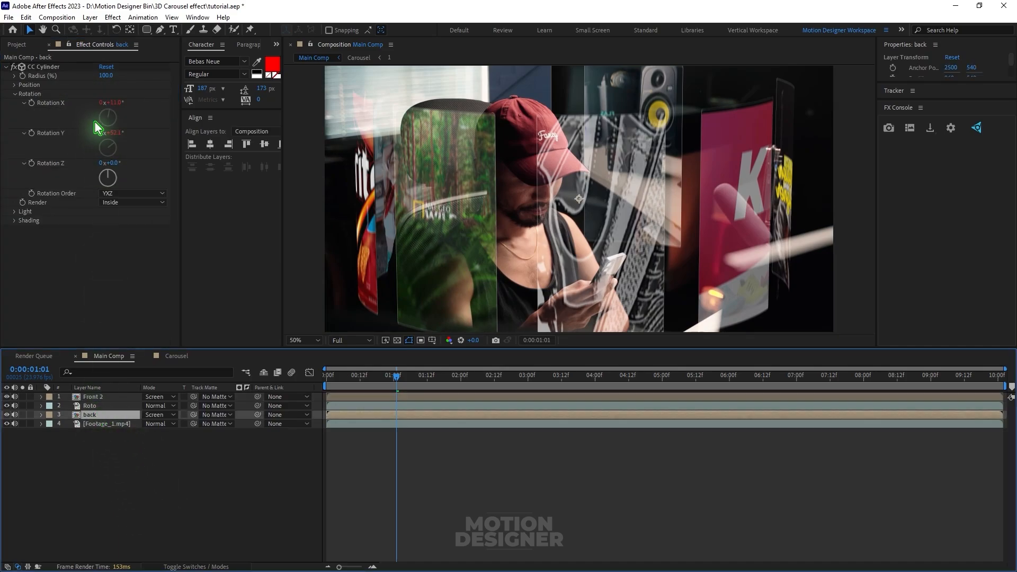
pyautogui.click(14, 94)
pyautogui.click(14, 85)
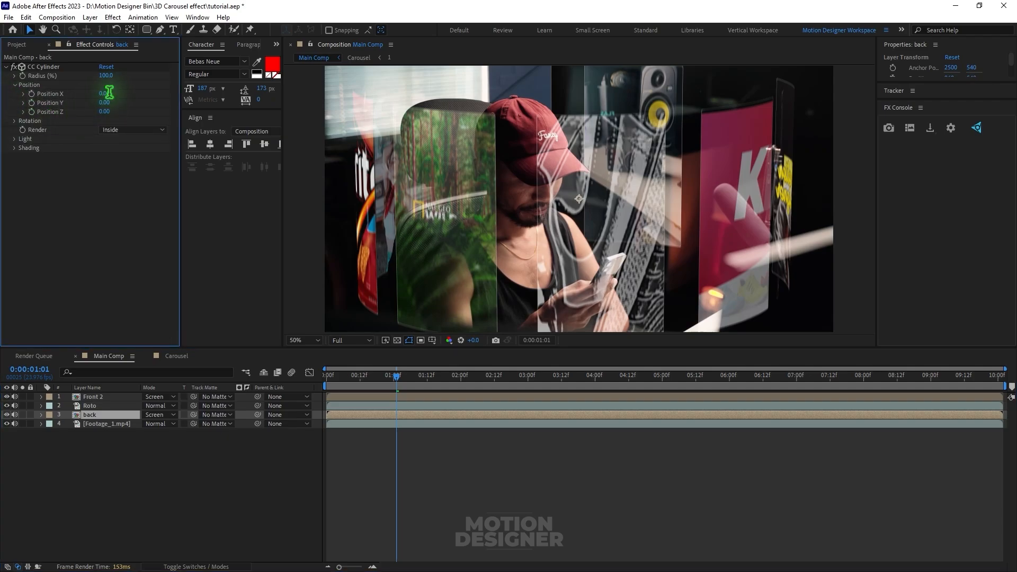
pyautogui.click(108, 93)
pyautogui.write('-40')
pyautogui.press('Return')
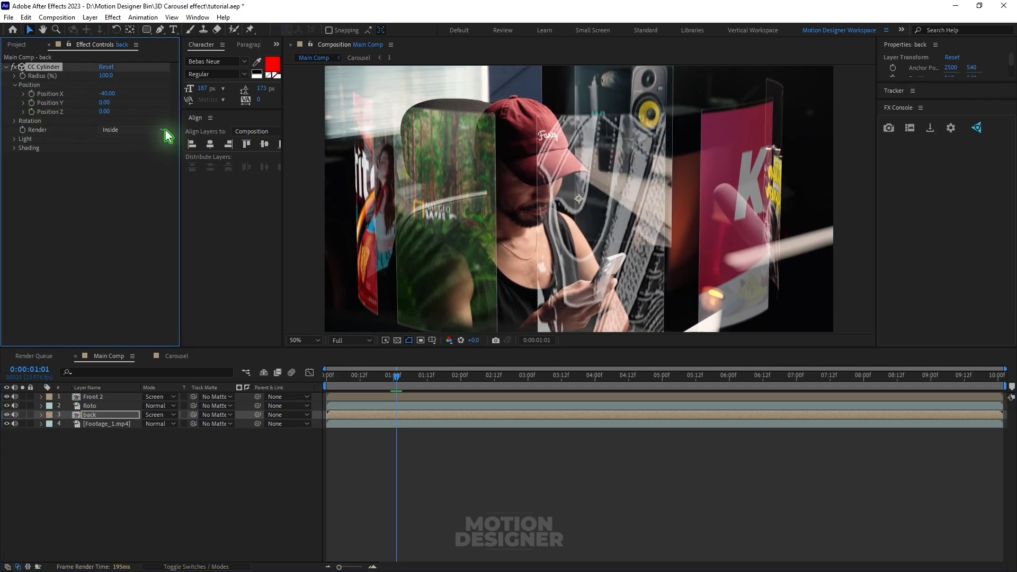
pyautogui.click(484, 459)
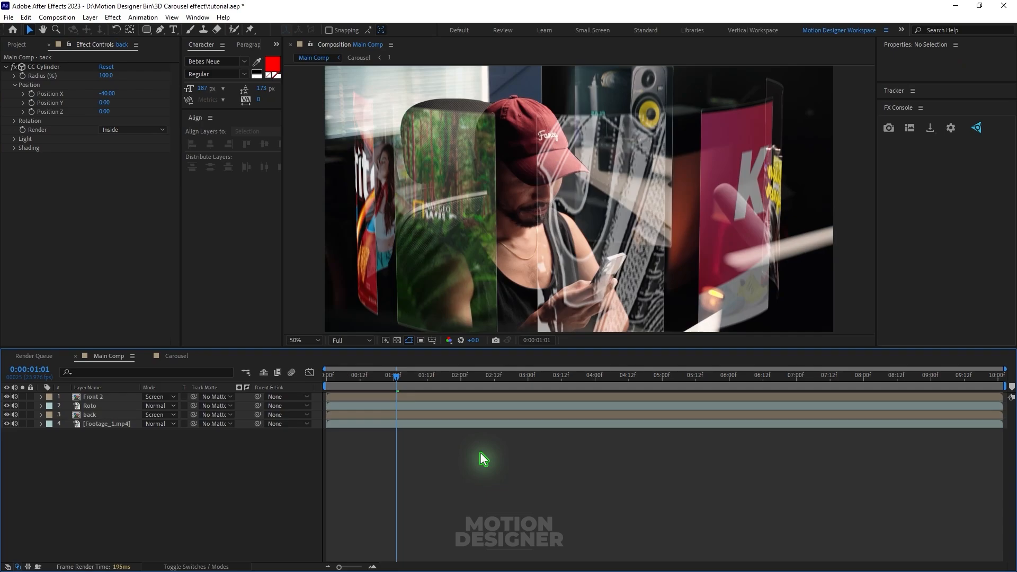
# Preview the shifted carousel at several times and inspect how the cards cross the foreground below the man
pyautogui.press(',')
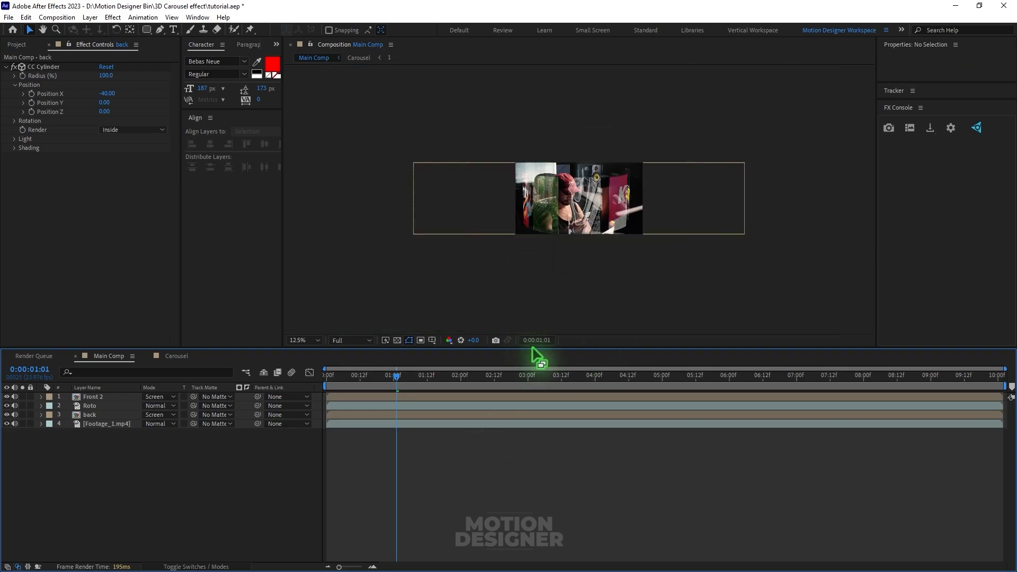
pyautogui.moveTo(535, 347); pyautogui.dragTo(396, 375)
pyautogui.press('space')
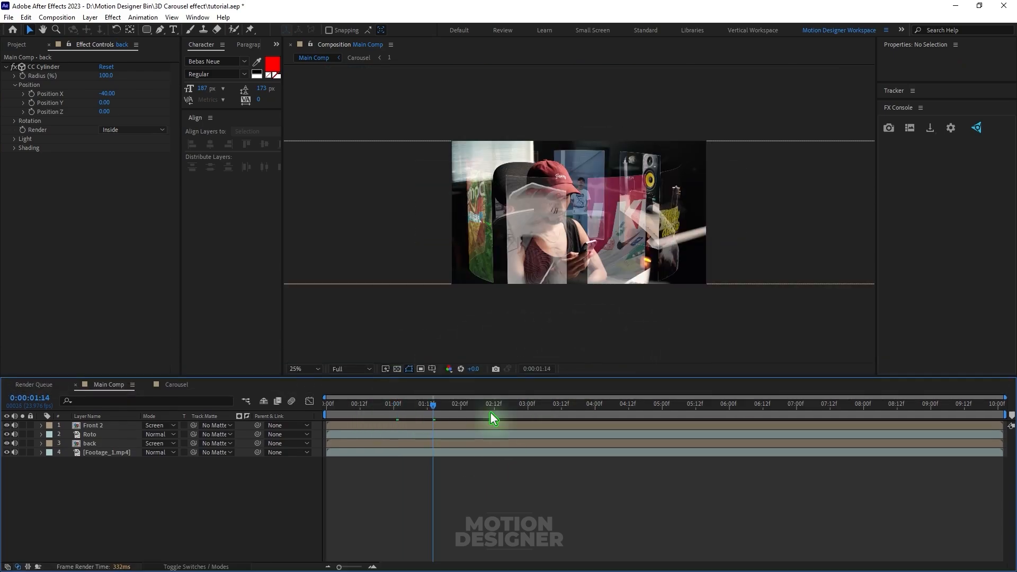
pyautogui.click(382, 408)
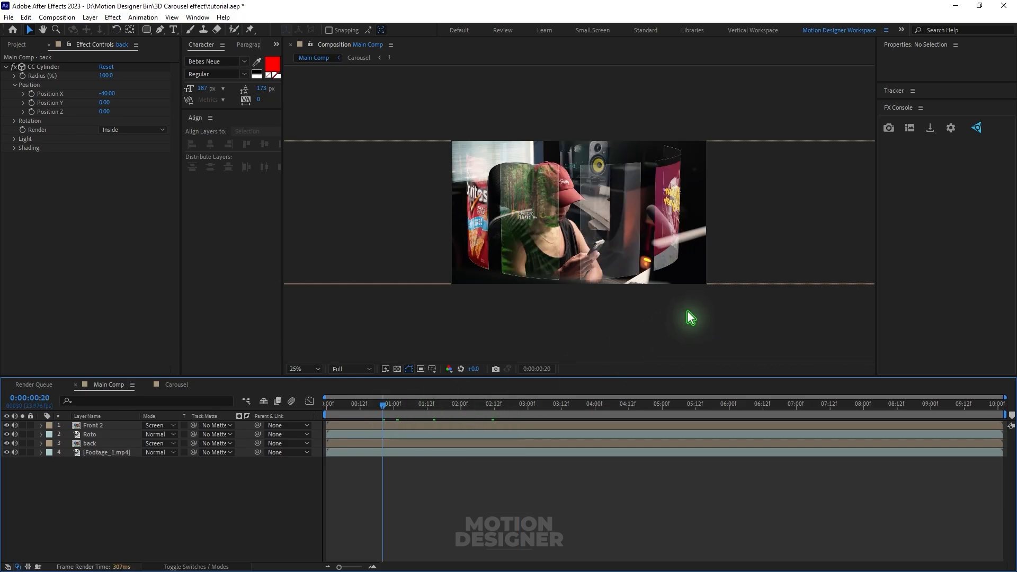
pyautogui.scroll(4, 690, 323)
pyautogui.scroll(-2, 770, 227)
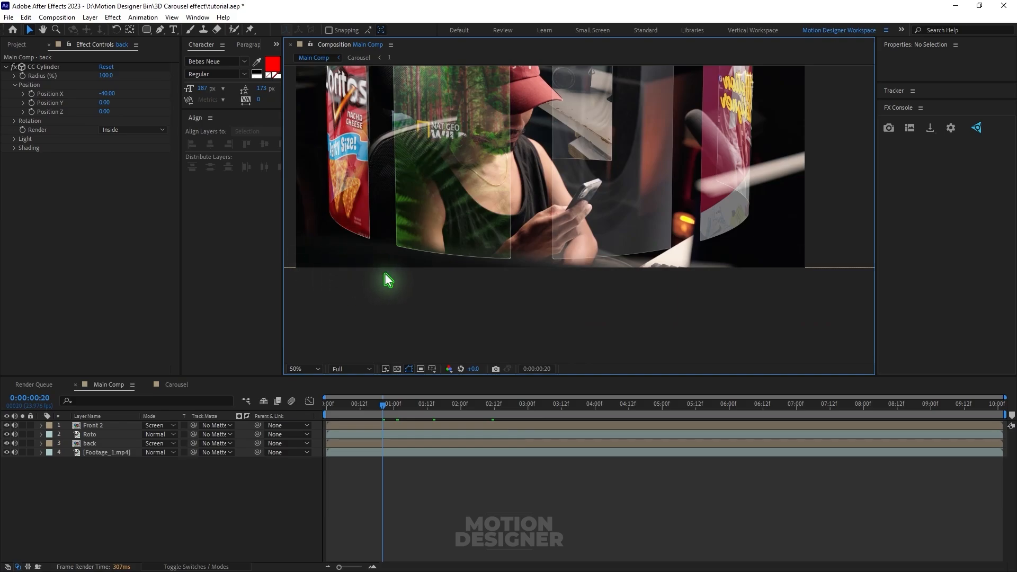
# Duplicate the Footage_1.mp4 layer and move the copy to the top of the layer stack
pyautogui.click(99, 454)
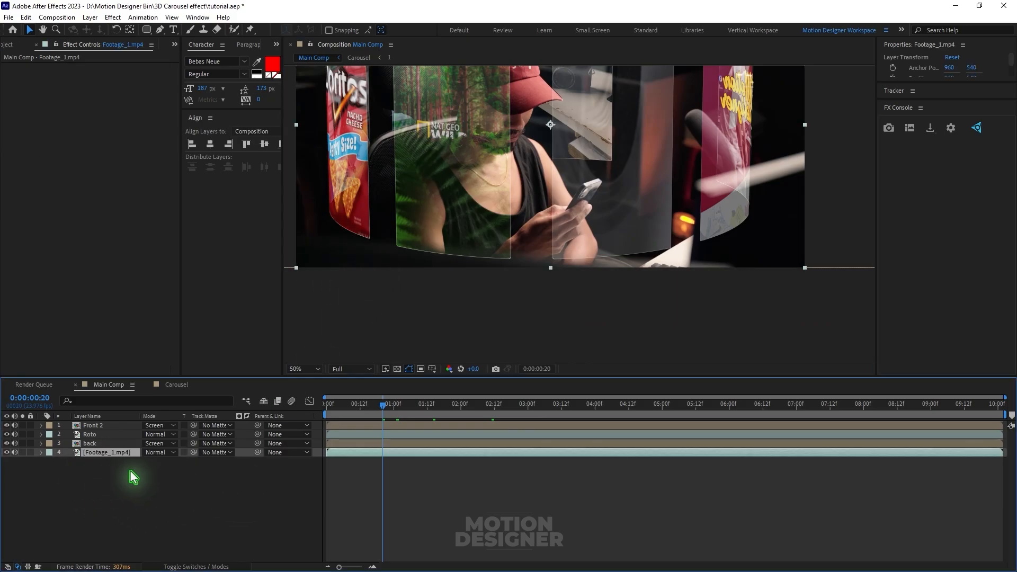
pyautogui.hotkey('ctrl', 'd')
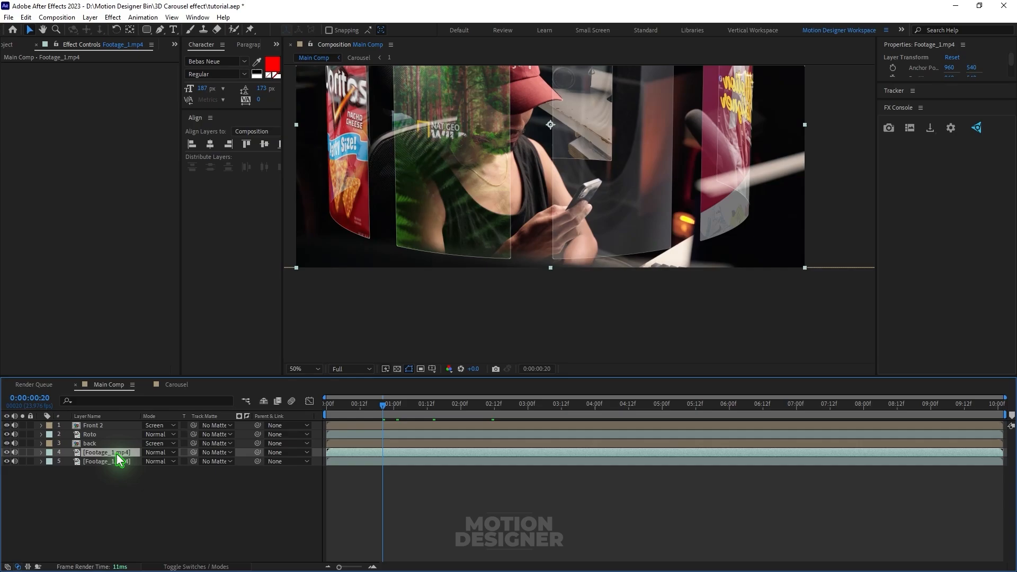
pyautogui.moveTo(119, 460); pyautogui.dragTo(122, 428)
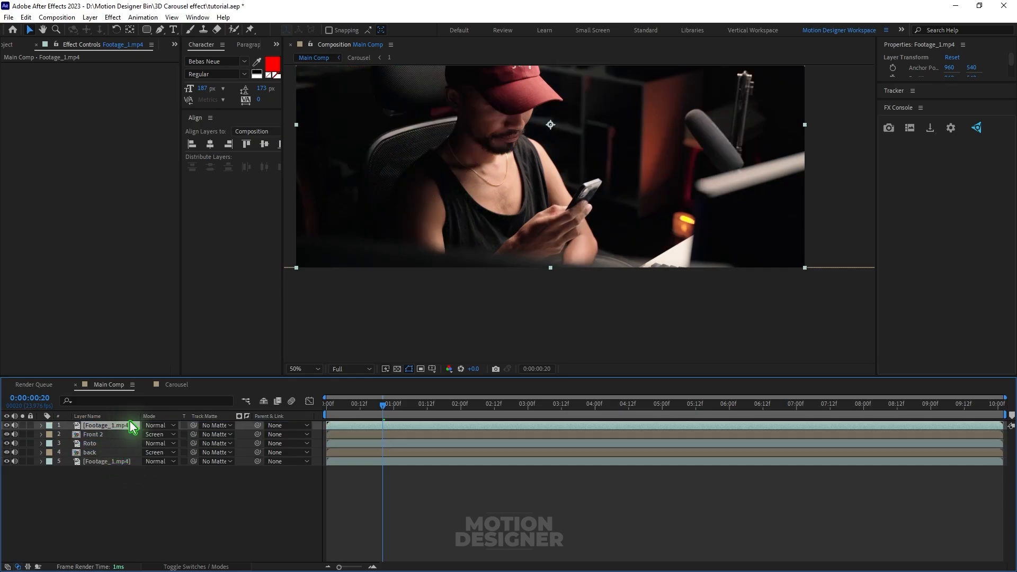
# Draw a closed Pen mask on the topmost Footage_1.mp4 layer around the dark blurred foreground strip along the frame's lower edge
pyautogui.click(160, 29)
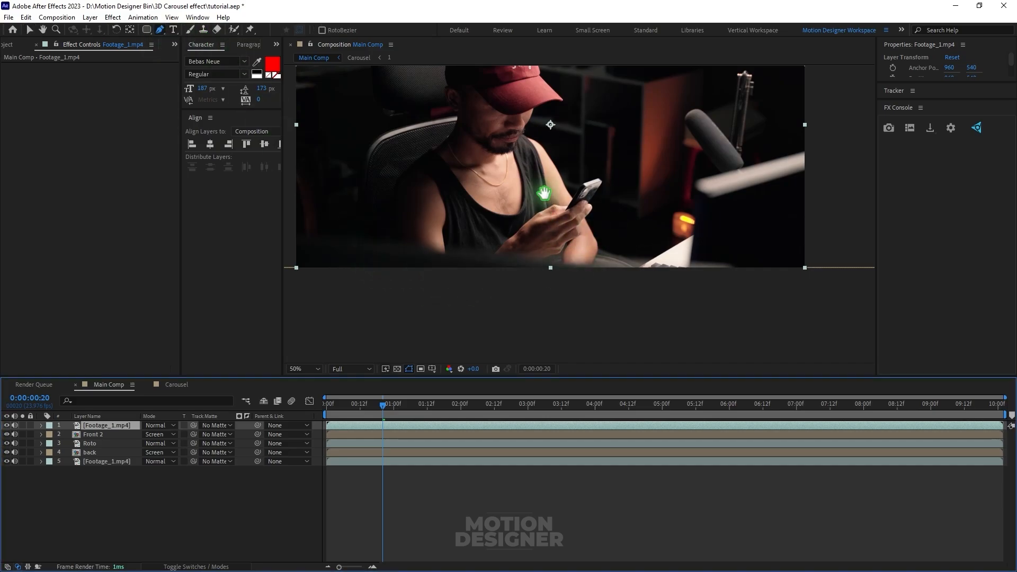
pyautogui.scroll(2, 586, 231)
pyautogui.moveTo(560, 334); pyautogui.dragTo(653, 134)
pyautogui.click(350, 241)
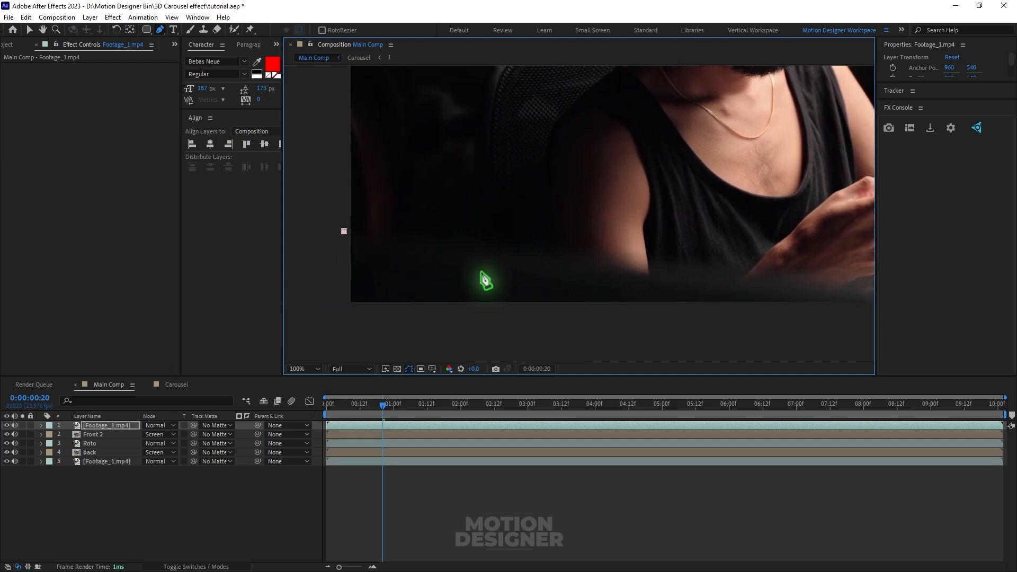
pyautogui.scroll(-2, 484, 284)
pyautogui.click(736, 279)
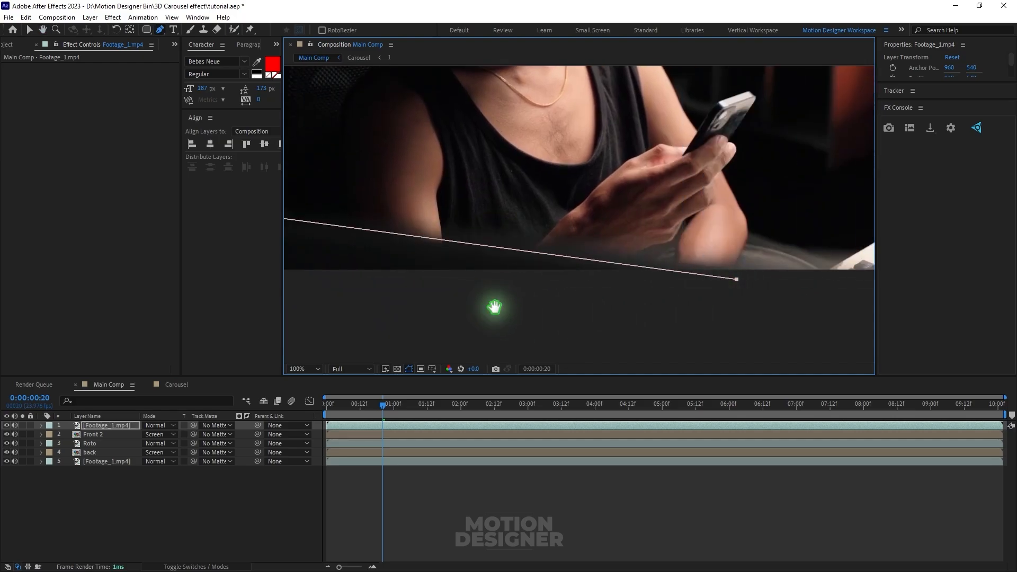
pyautogui.moveTo(492, 302); pyautogui.dragTo(738, 250)
pyautogui.click(689, 323)
pyautogui.click(360, 263)
pyautogui.click(352, 172)
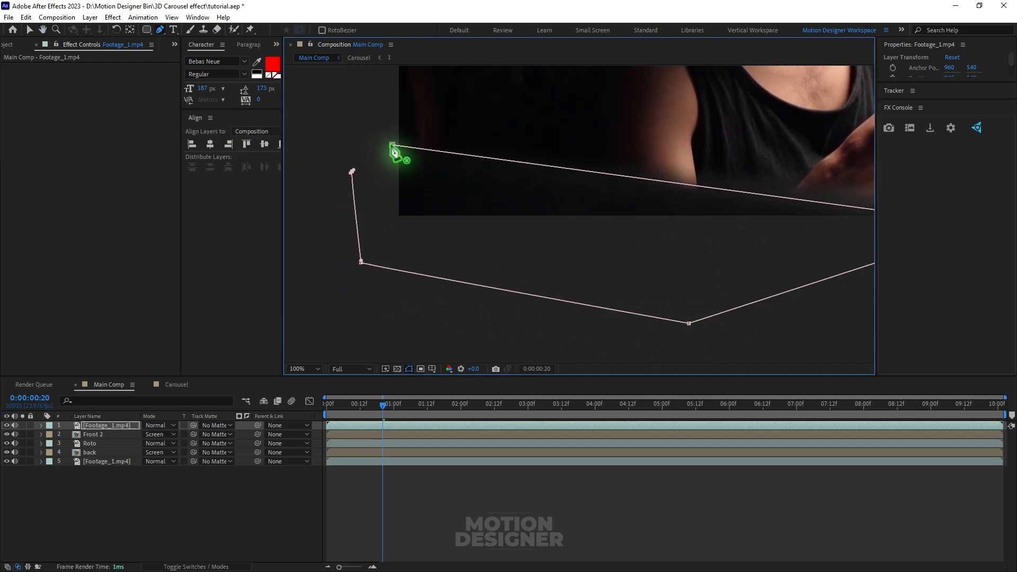
pyautogui.click(392, 144)
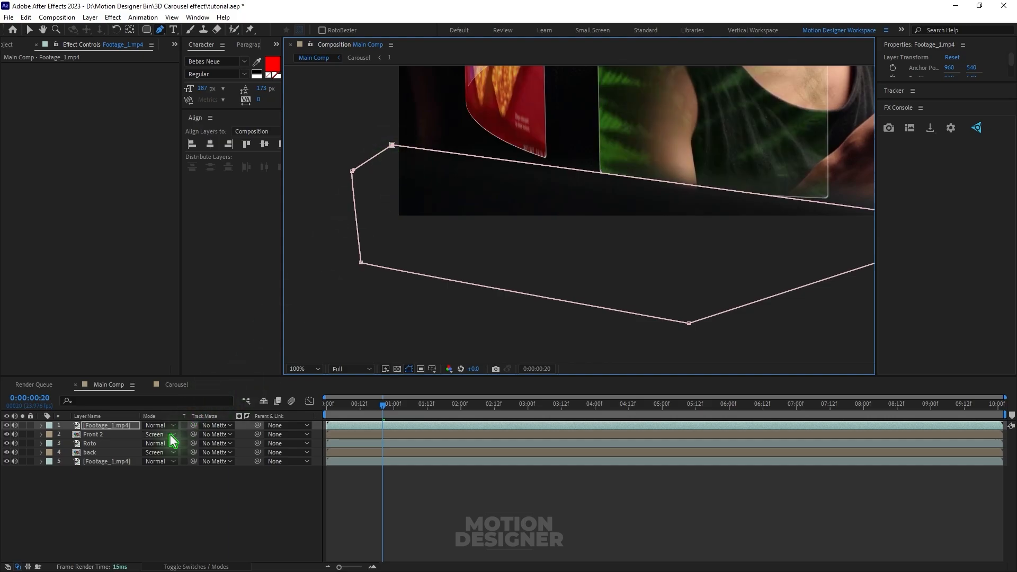
# Set Mask 1's mode to None and draw a closed second mask around the blurred foreground screen in the frame's lower-right corner
pyautogui.press('m')
pyautogui.click(162, 434)
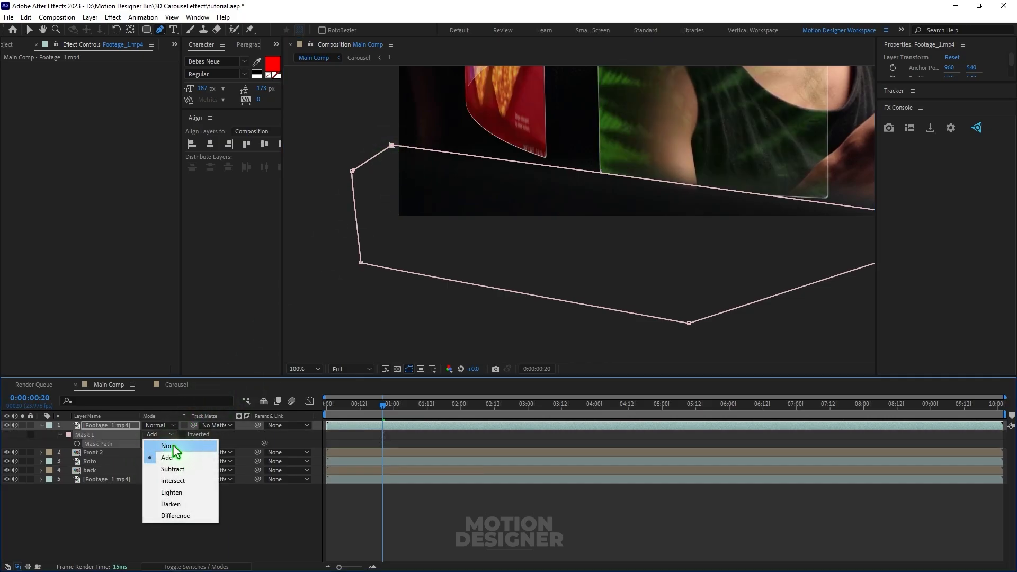
pyautogui.click(167, 446)
pyautogui.moveTo(704, 143); pyautogui.dragTo(404, 252)
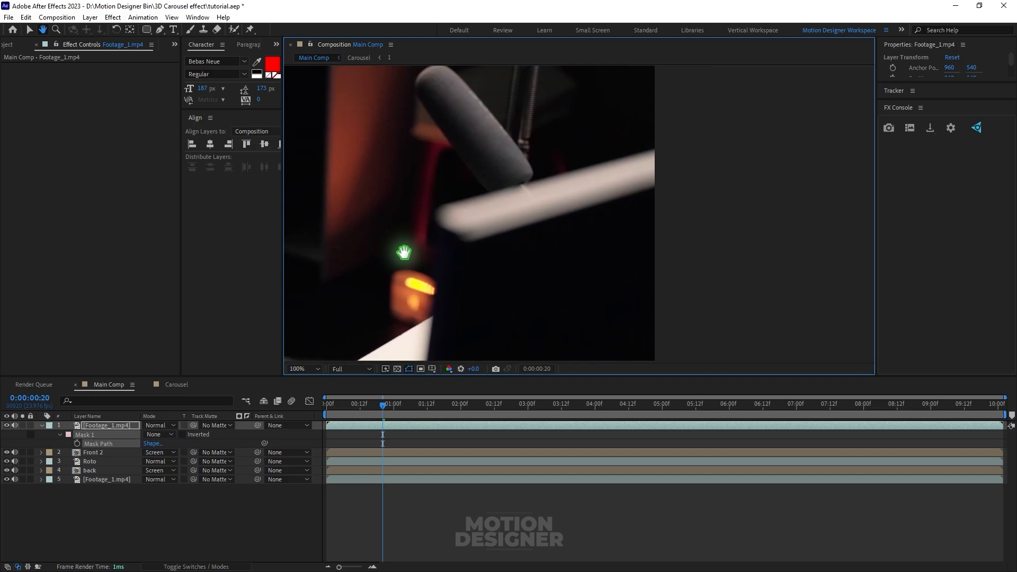
pyautogui.press('g')
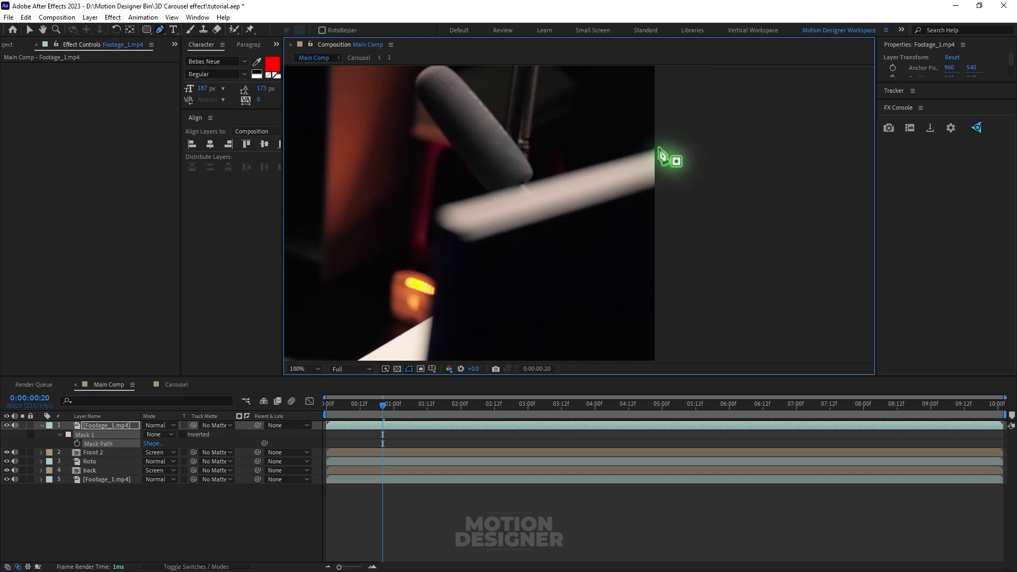
pyautogui.click(658, 148)
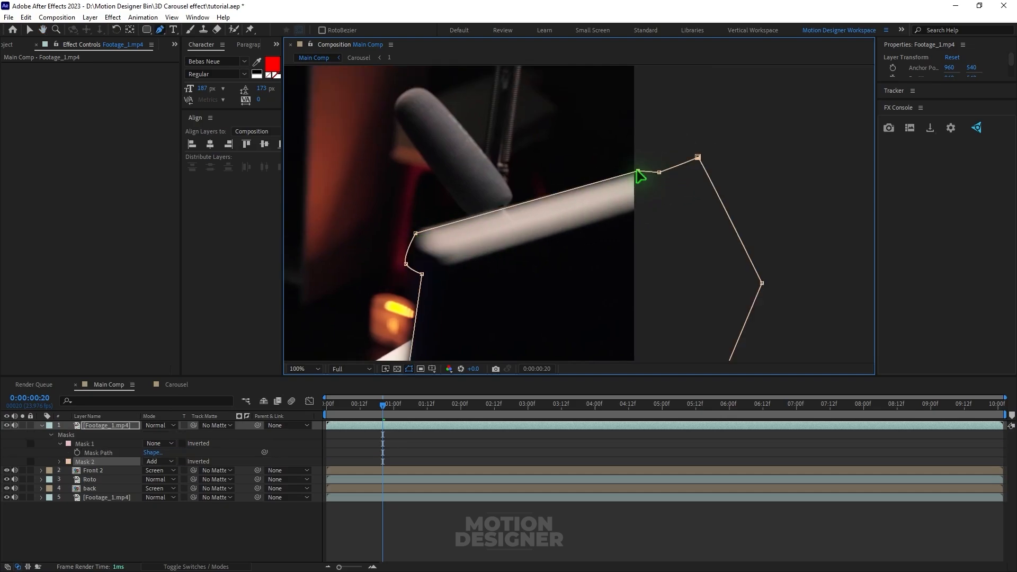
pyautogui.click(638, 172)
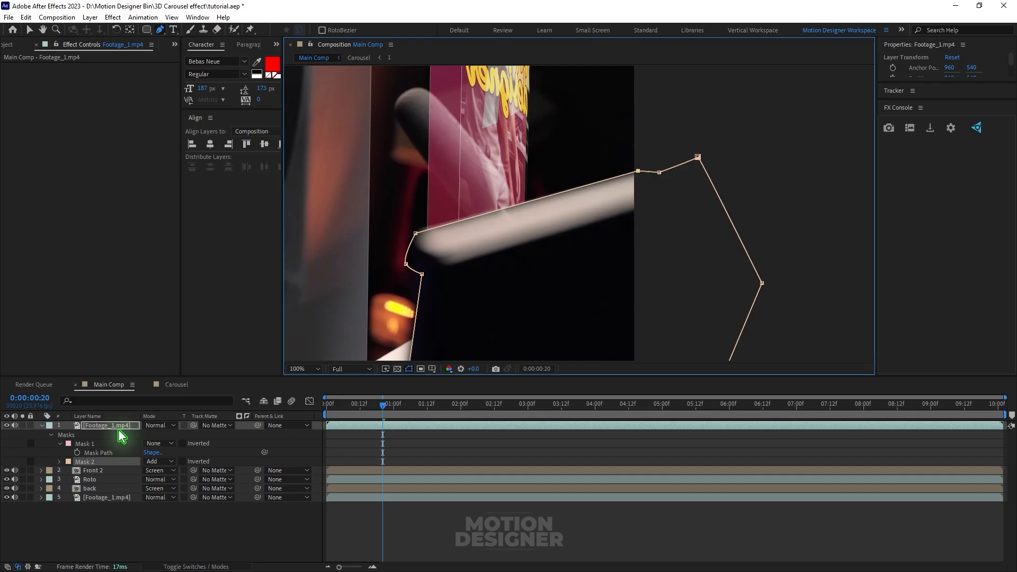
# Set Mask 1's mode back to Add on the topmost Footage_1.mp4 layer, and leave the Pen tool for the Selection tool
pyautogui.press('m')
pyautogui.press('m')
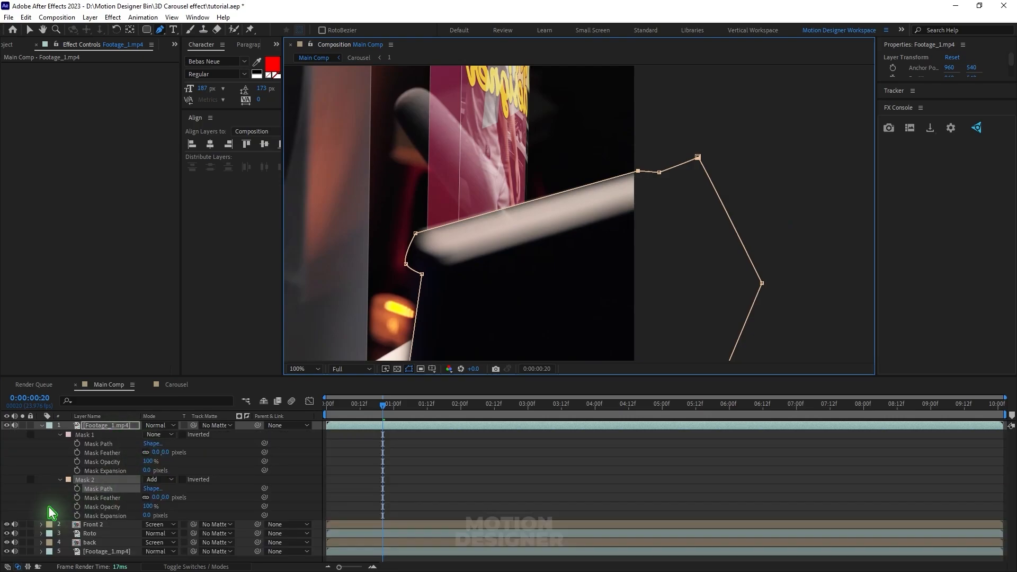
pyautogui.click(169, 434)
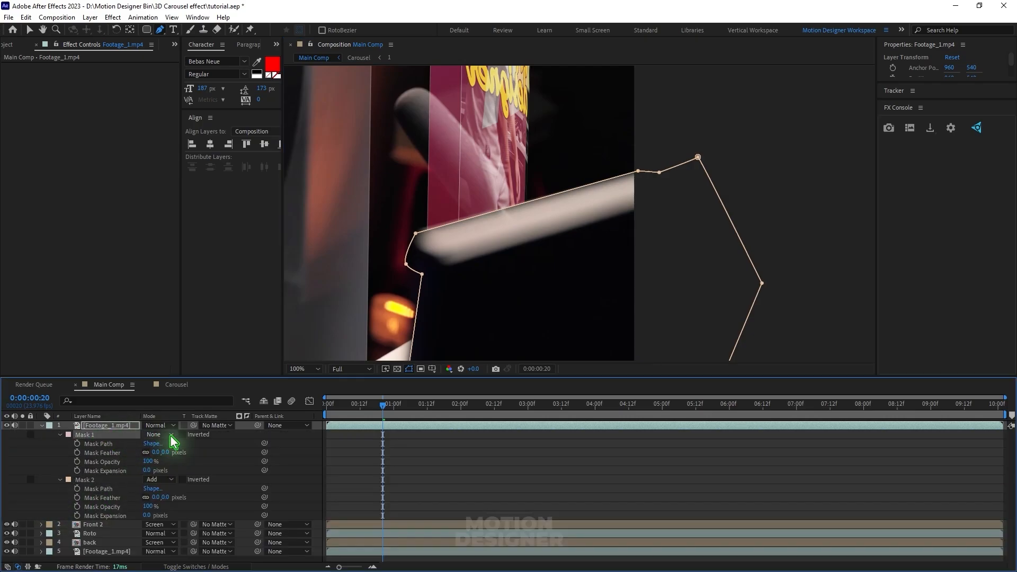
pyautogui.click(181, 462)
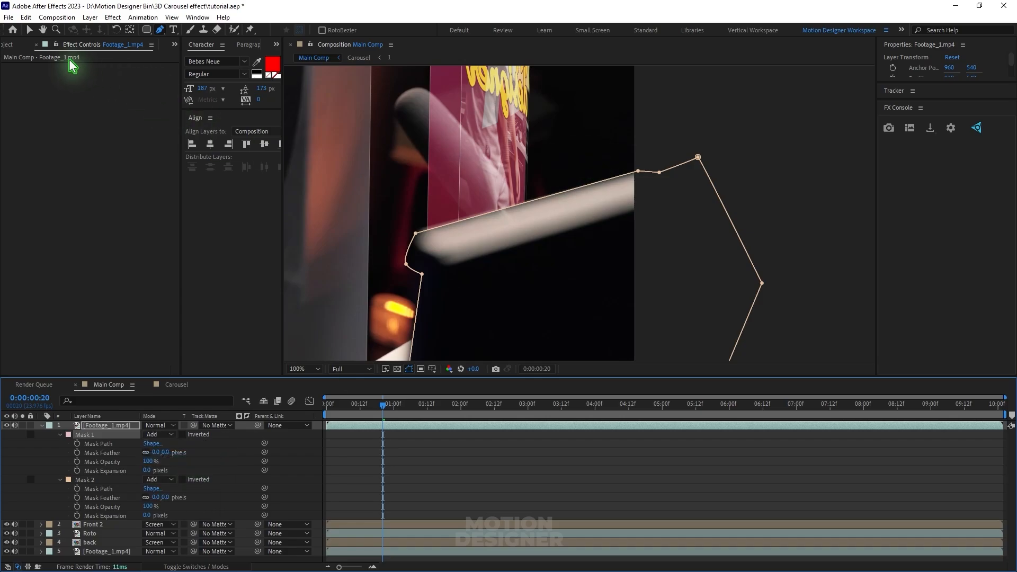
pyautogui.click(29, 29)
pyautogui.press(',')
pyautogui.press(',')
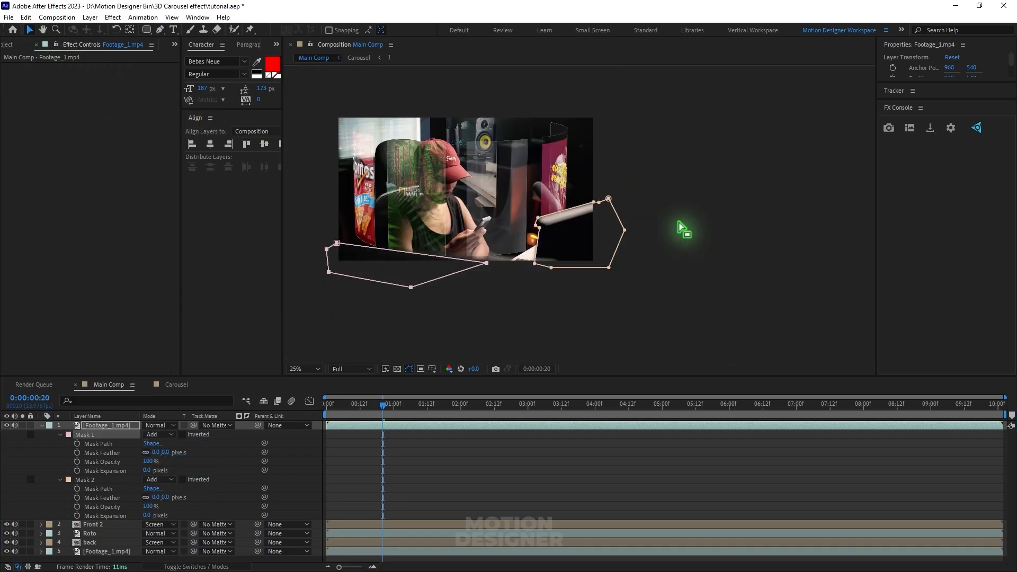
# Feather both masks on the topmost Footage_1.mp4 layer by 5 pixels and collapse the layer's properties
pyautogui.press('s')
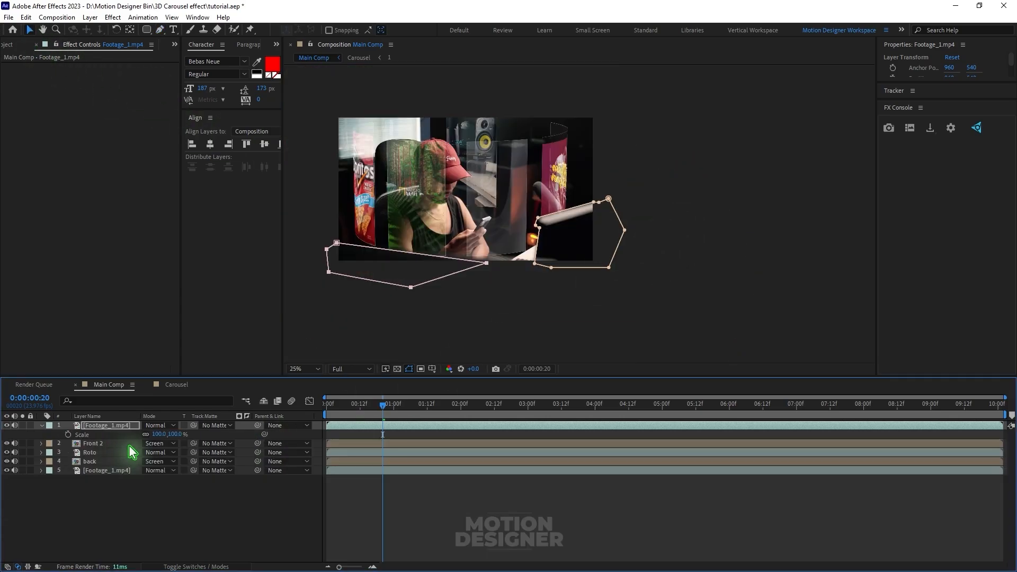
pyautogui.press('f')
pyautogui.click(158, 444)
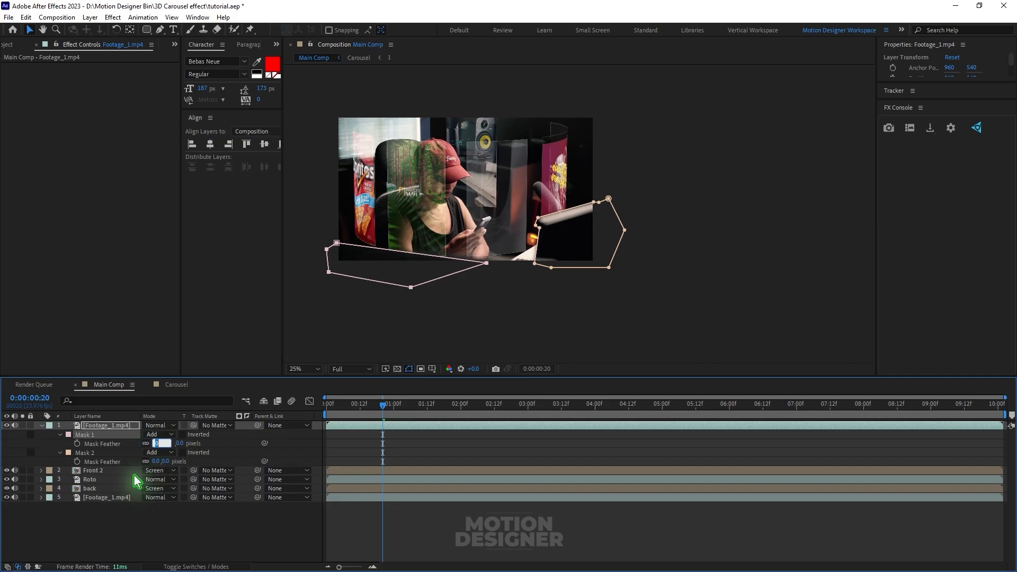
pyautogui.write('5')
pyautogui.press('Return')
pyautogui.click(156, 462)
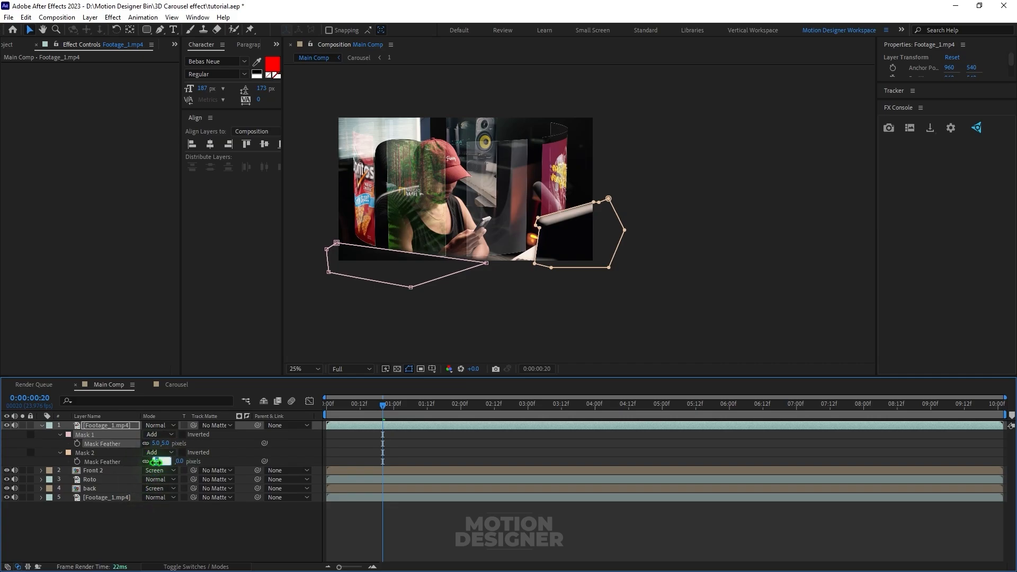
pyautogui.write('5')
pyautogui.press('Return')
pyautogui.click(133, 532)
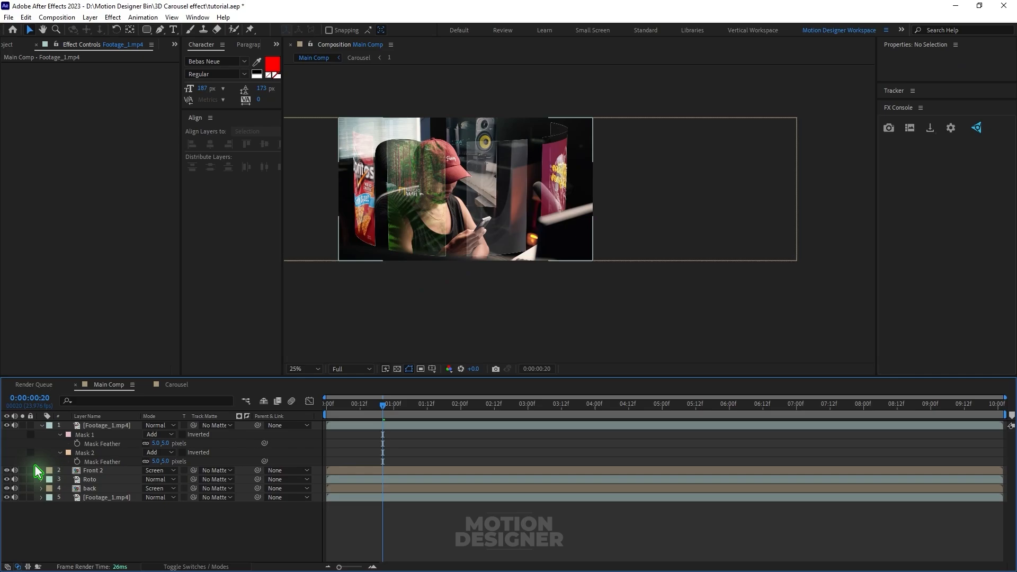
pyautogui.click(41, 426)
# Compare the composite with the masked topmost Footage_1.mp4 layer hidden and shown
pyautogui.press('.')
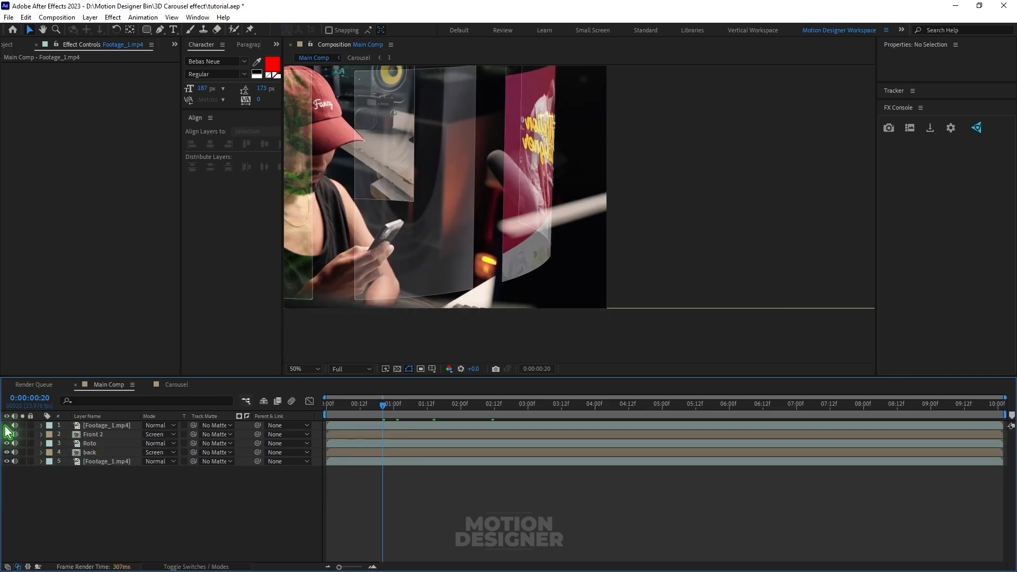
pyautogui.moveTo(624, 227); pyautogui.dragTo(766, 249)
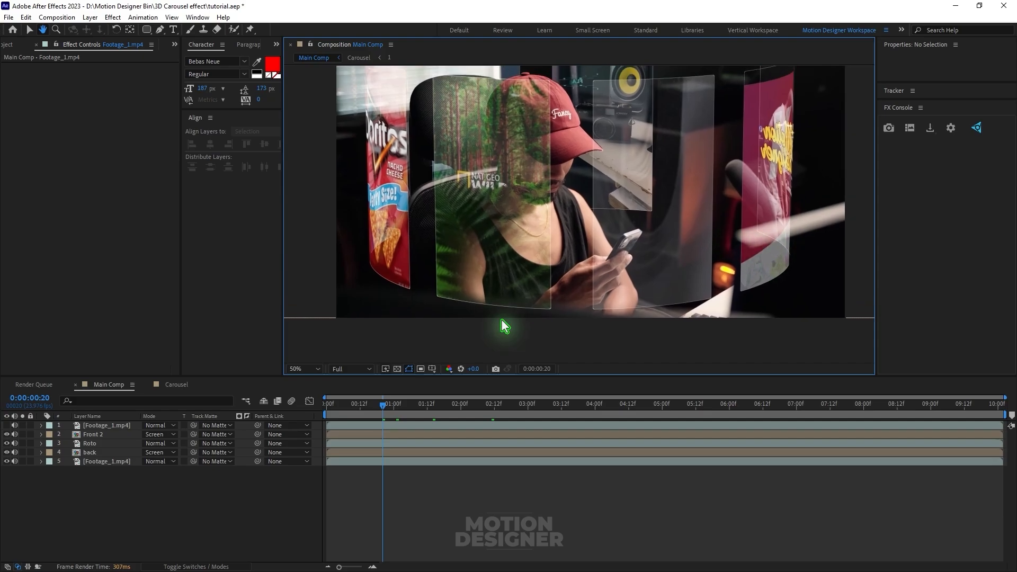
pyautogui.click(7, 426)
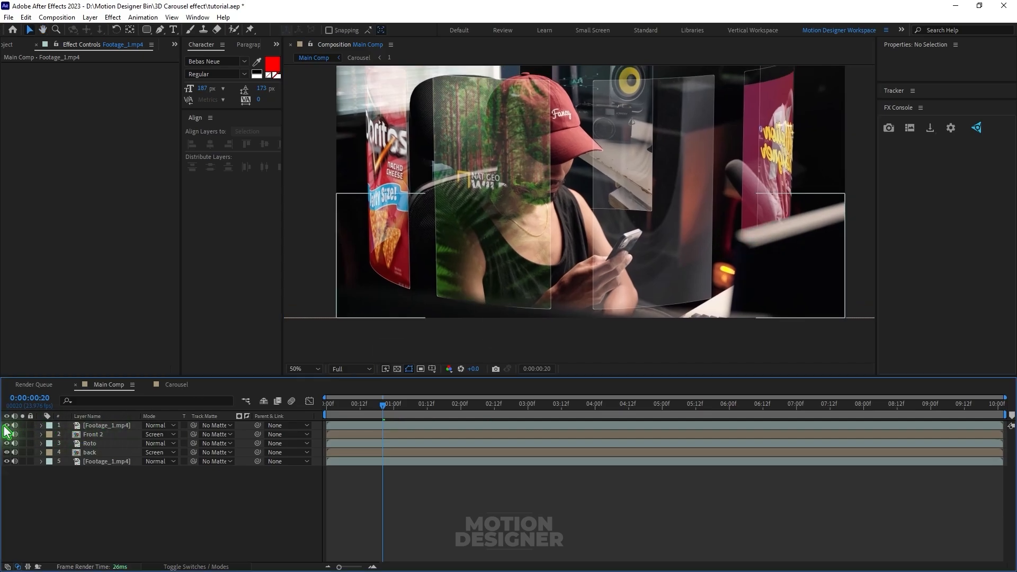
# At 0:00:00:15, apply a Glow effect to the Front 2 layer with Glow Radius 37 and Glow Intensity 1.5
pyautogui.moveTo(382, 424); pyautogui.dragTo(368, 425)
pyautogui.click(94, 434)
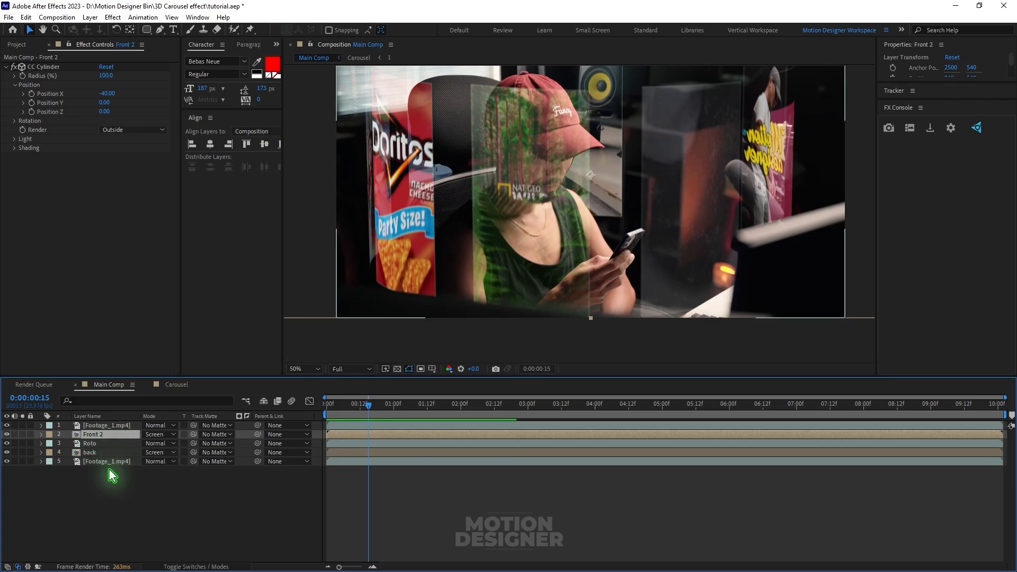
pyautogui.hotkey('ctrl', 'space')
pyautogui.write('glow')
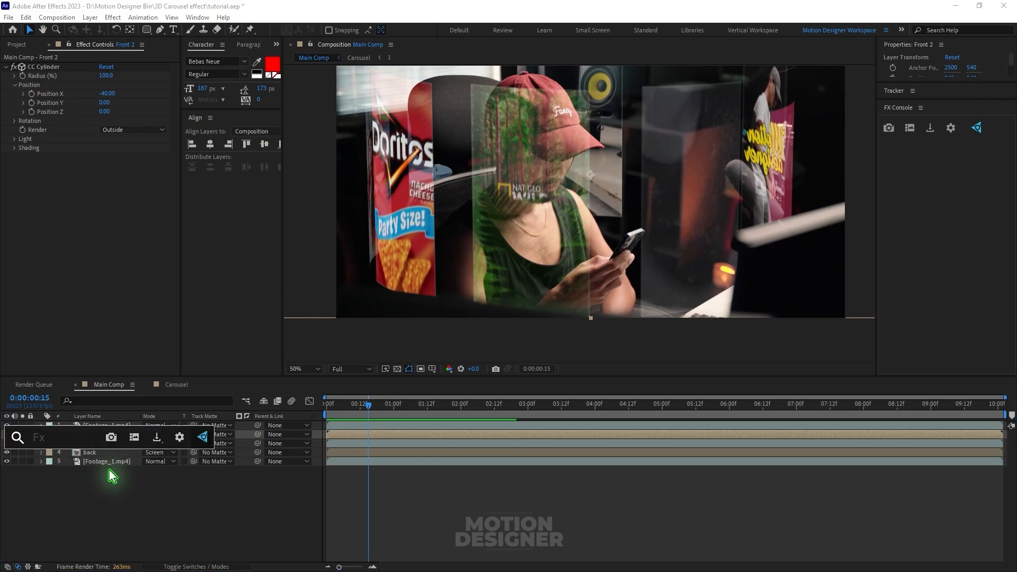
pyautogui.click(111, 471)
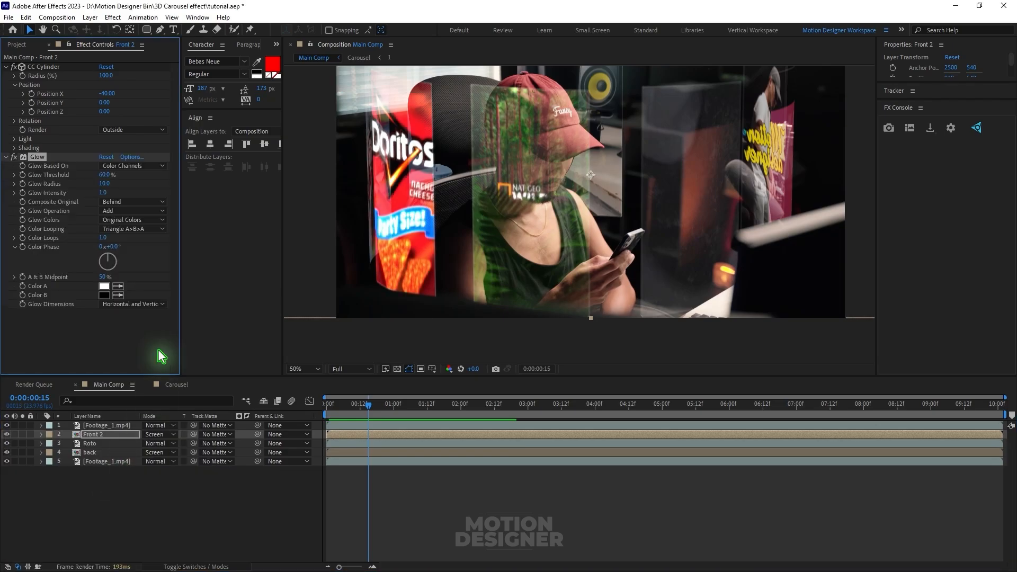
pyautogui.moveTo(104, 184)
pyautogui.mouseDown()
pyautogui.moveTo(140, 186)
pyautogui.moveTo(116, 197)
pyautogui.mouseUp()
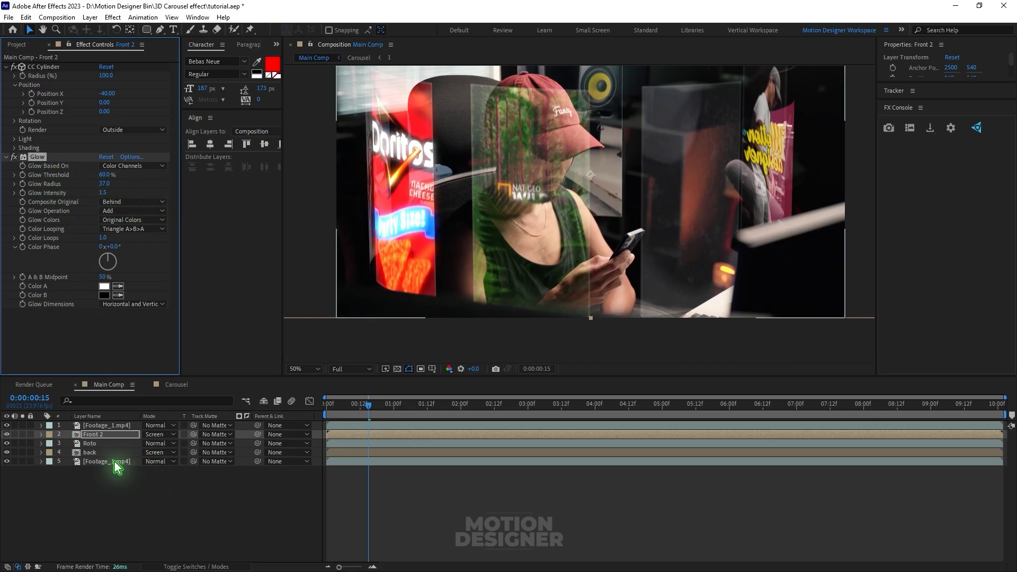
# Copy Front 2's Glow effect onto the back layer and check the glowing cards at 0:00:02:09 and 0:00:03:11
pyautogui.click(106, 452)
pyautogui.hotkey('ctrl', 'v')
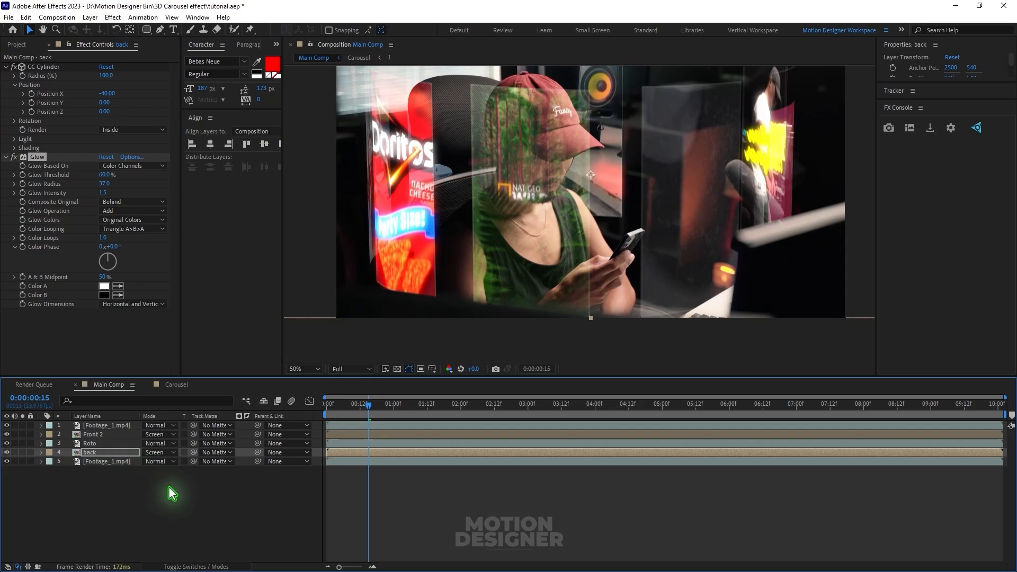
pyautogui.click(254, 485)
pyautogui.click(486, 410)
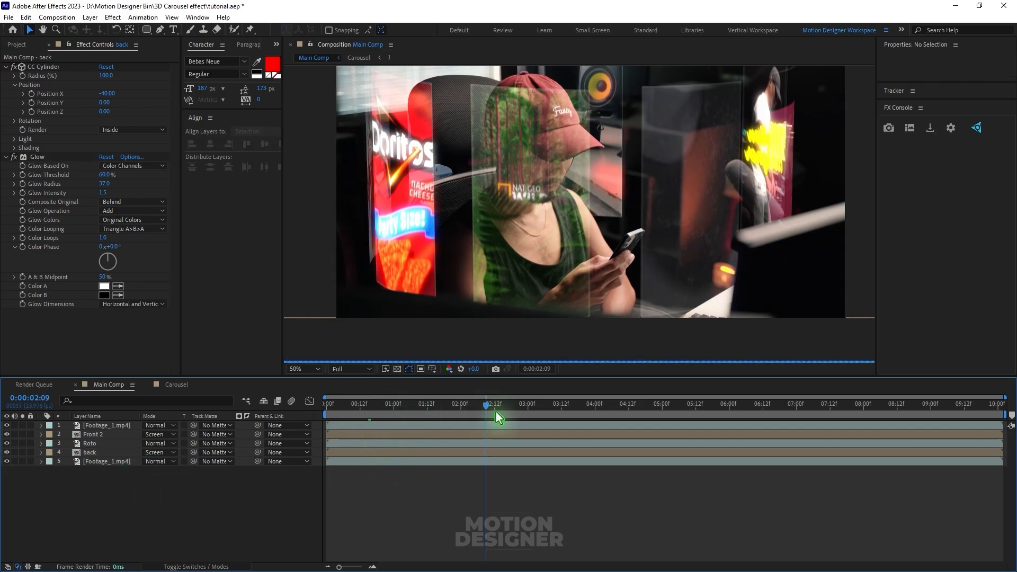
pyautogui.click(557, 407)
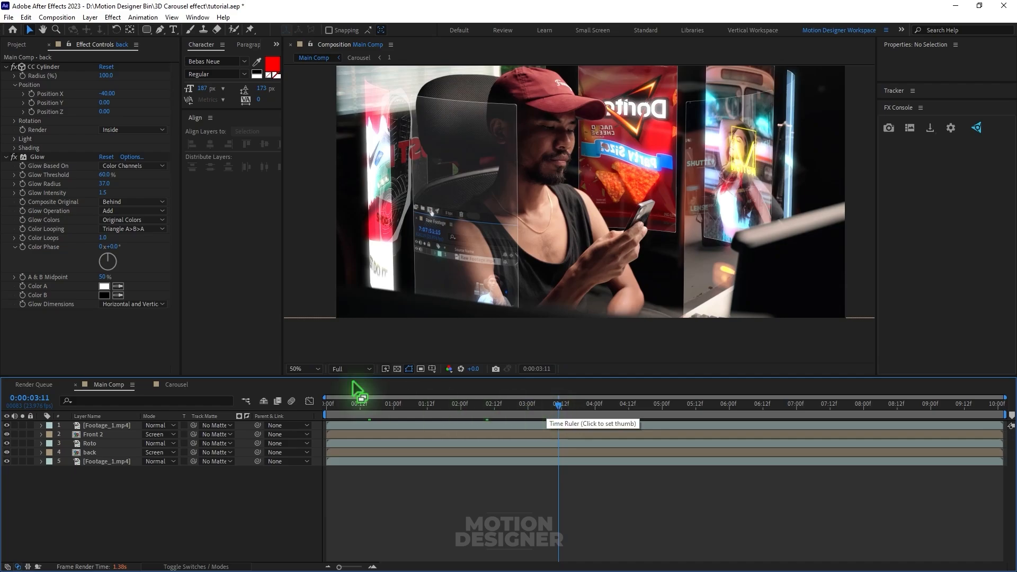
# Collapse the Pre-comps folder, create a new composition from footage_2.mp4, and scrub through its opening frames
pyautogui.click(19, 44)
pyautogui.click(81, 314)
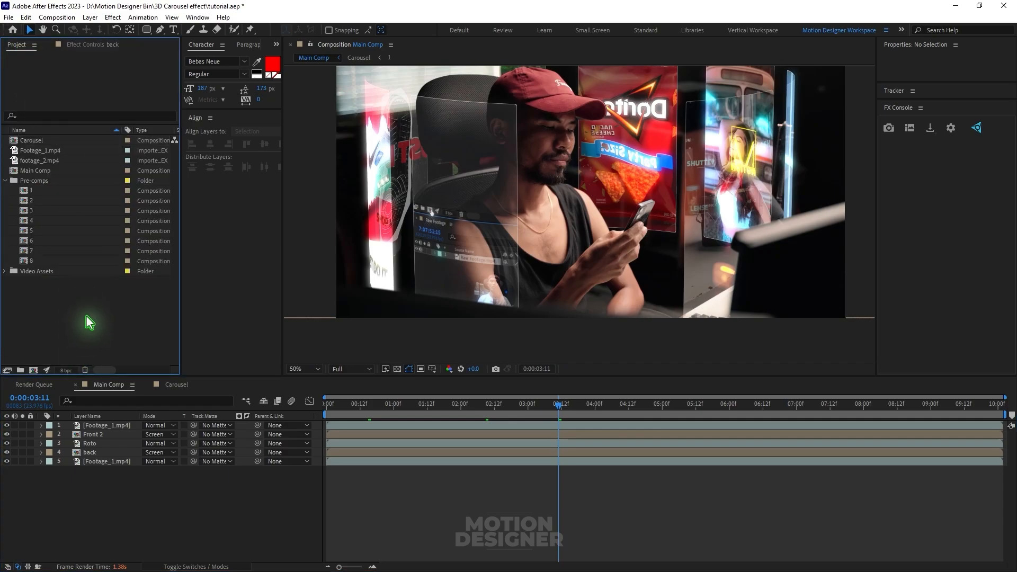
pyautogui.click(6, 181)
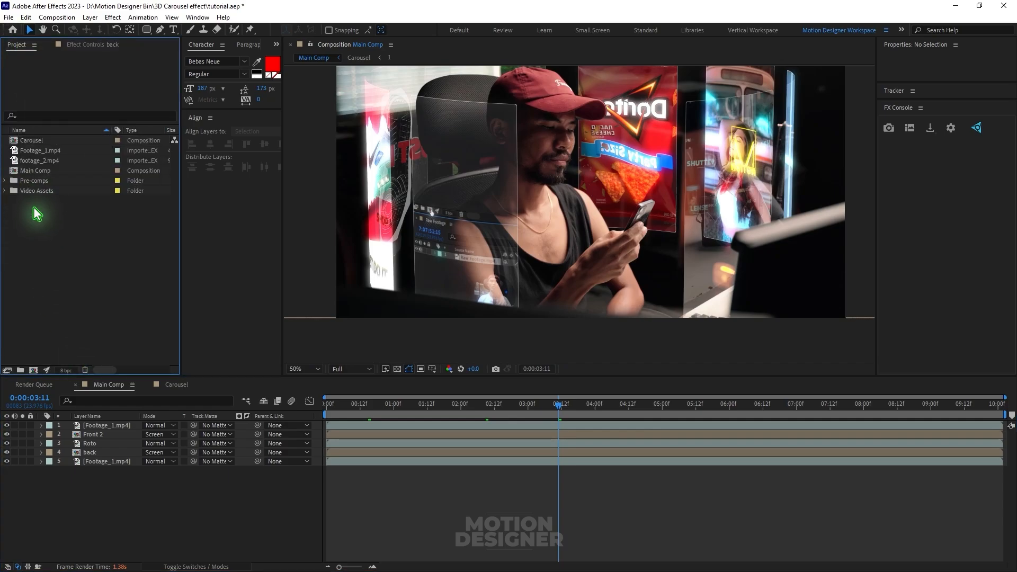
pyautogui.click(42, 160)
pyautogui.moveTo(36, 166); pyautogui.dragTo(34, 371)
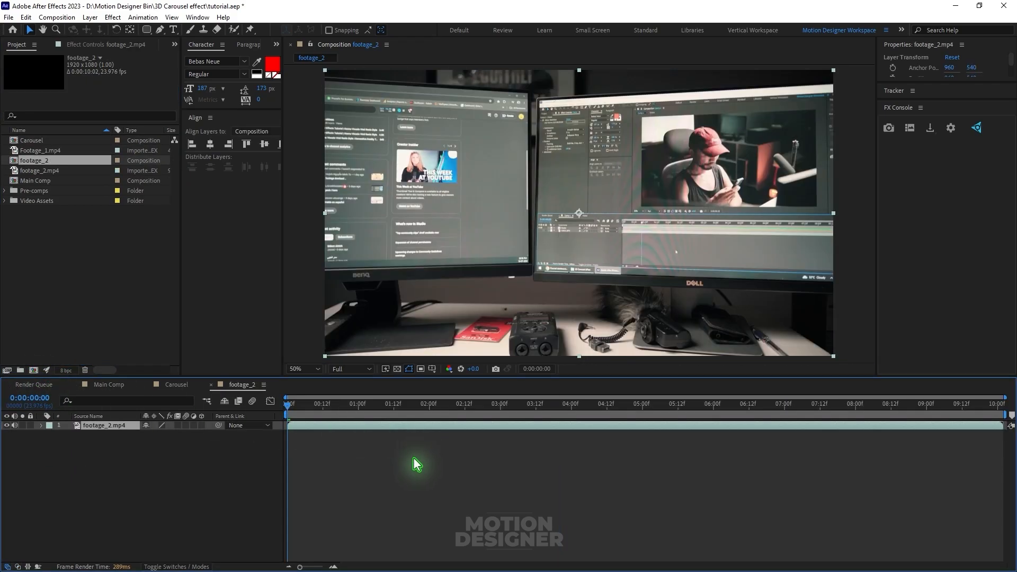
pyautogui.click(417, 464)
pyautogui.moveTo(303, 408); pyautogui.dragTo(279, 431)
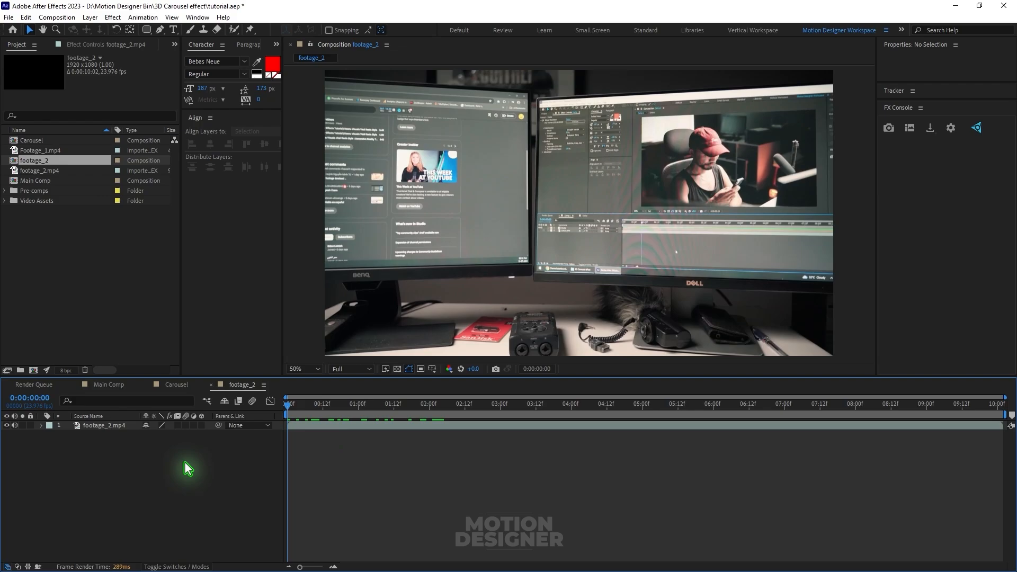
# Rename the footage_2 composition as Render in its composition settings
pyautogui.hotkey('ctrl', 'k')
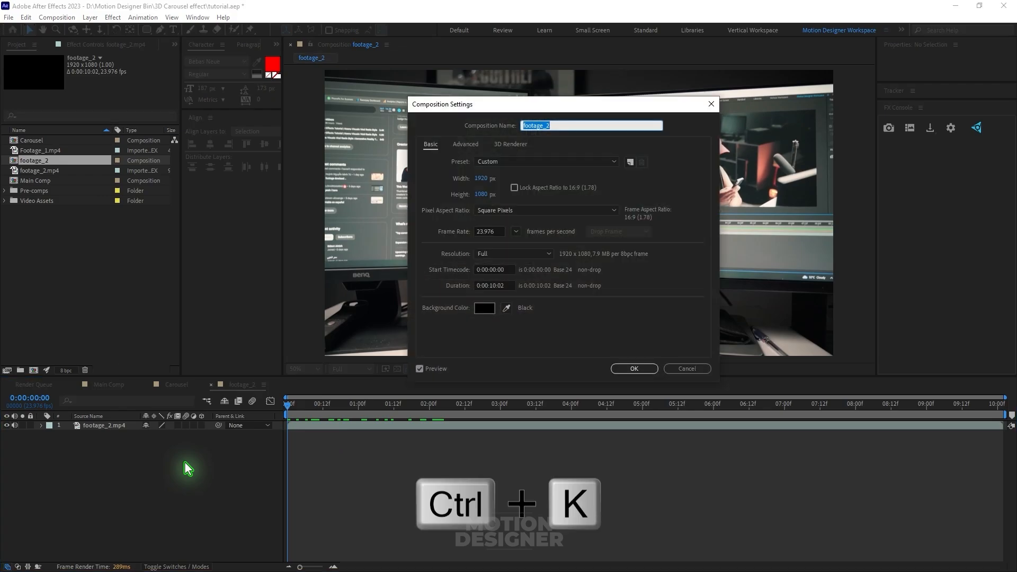
pyautogui.write('Render')
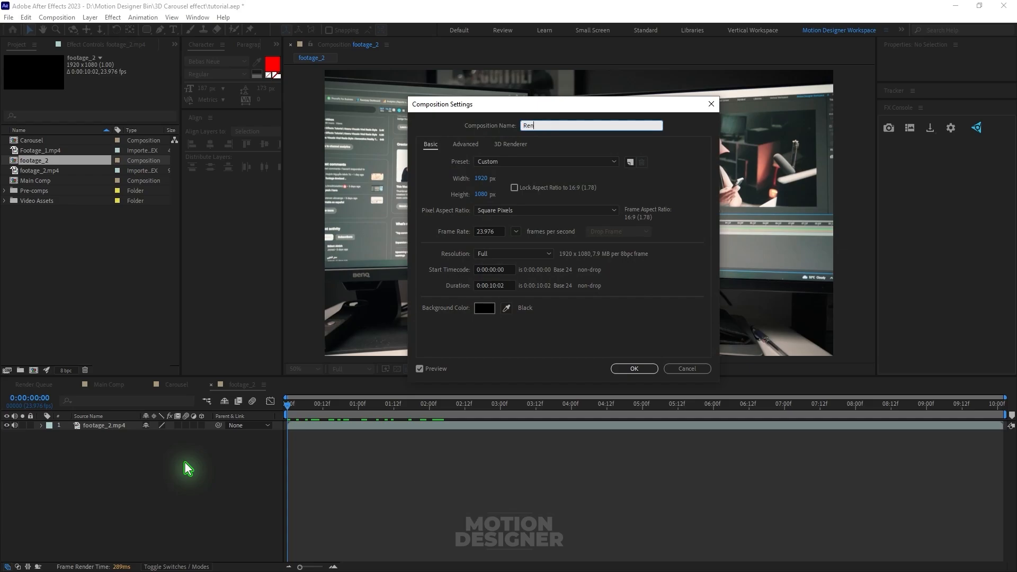
pyautogui.click(638, 369)
# Pre-compose the footage_2.mp4 layer as "Camera shake", moving all attributes into the new composition
pyautogui.click(109, 427)
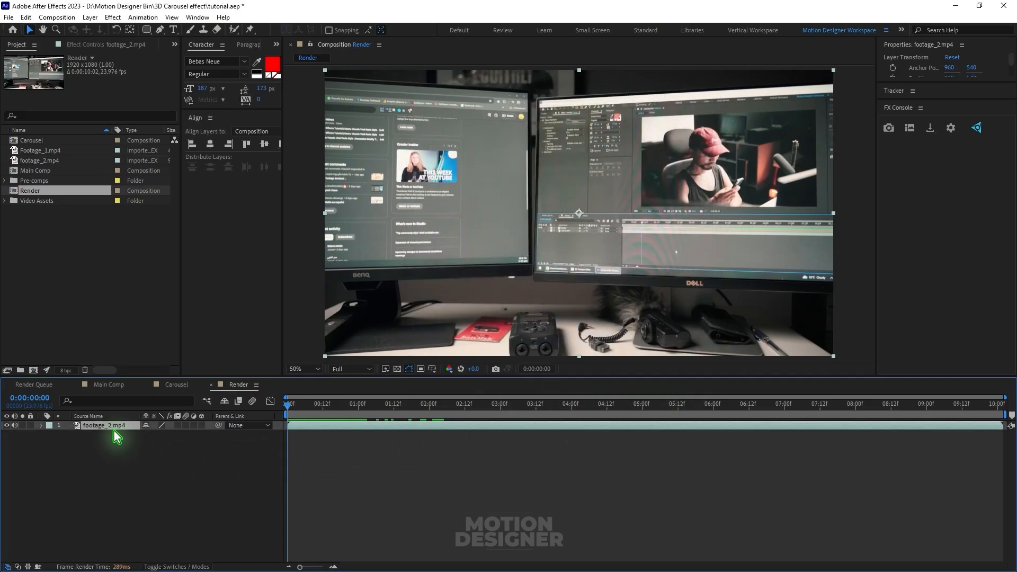
pyautogui.hotkey('ctrl', 'shift', 'c')
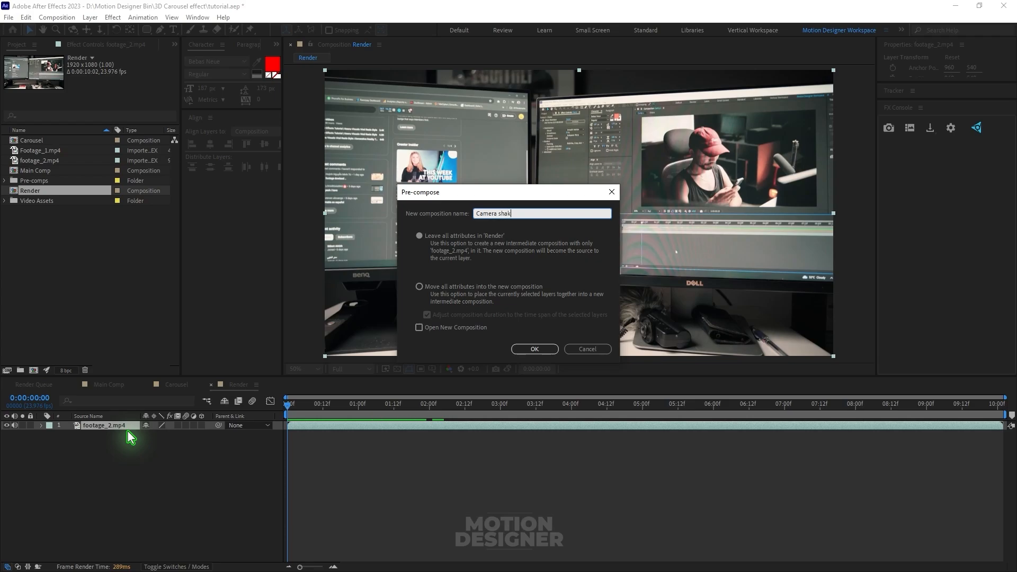
pyautogui.click(433, 287)
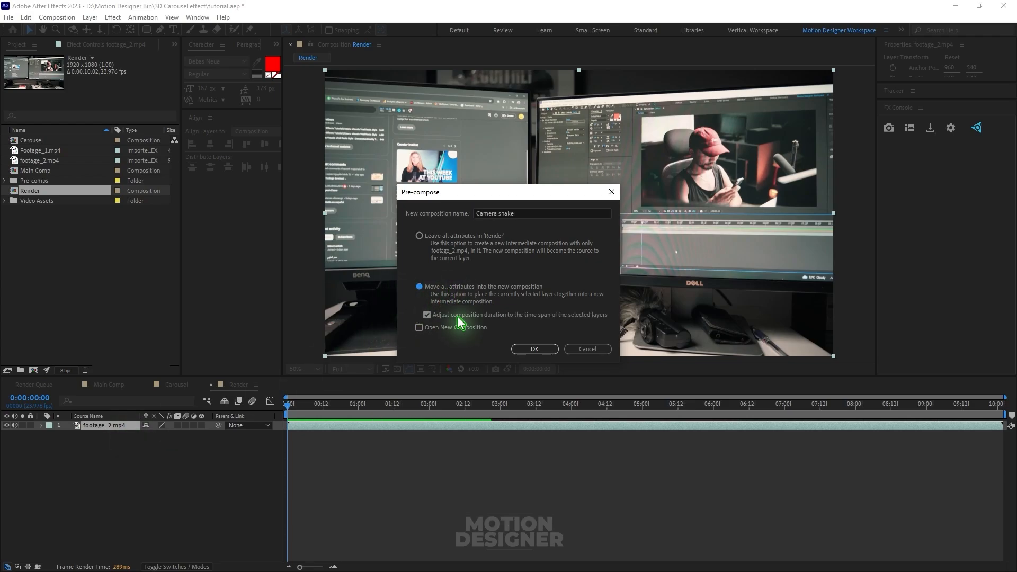
pyautogui.click(533, 351)
# Apply Warp Stabilizer to the Camera shake layer in the Render composition and let it analyze the footage
pyautogui.click(334, 445)
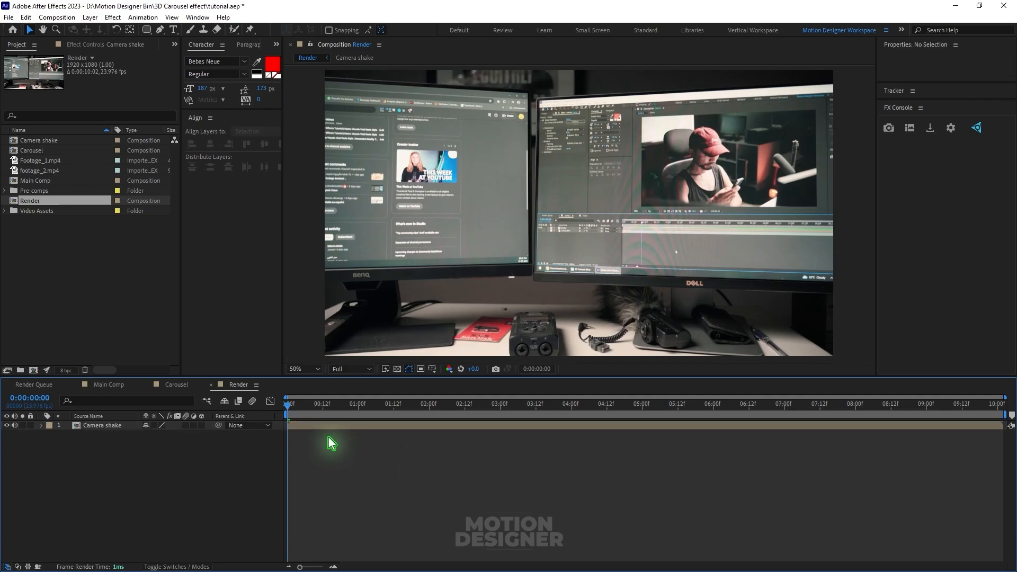
pyautogui.click(321, 427)
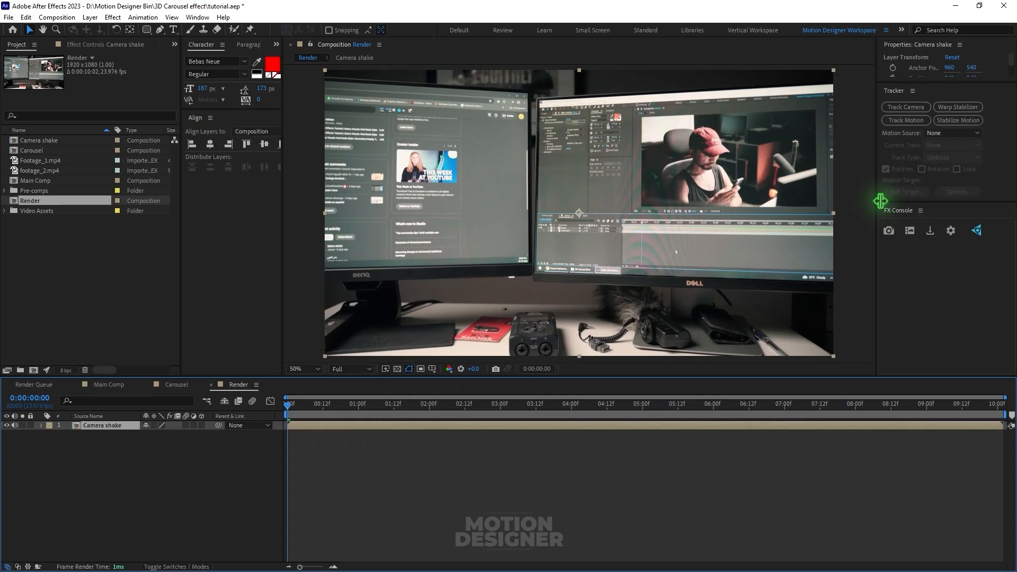
pyautogui.click(955, 110)
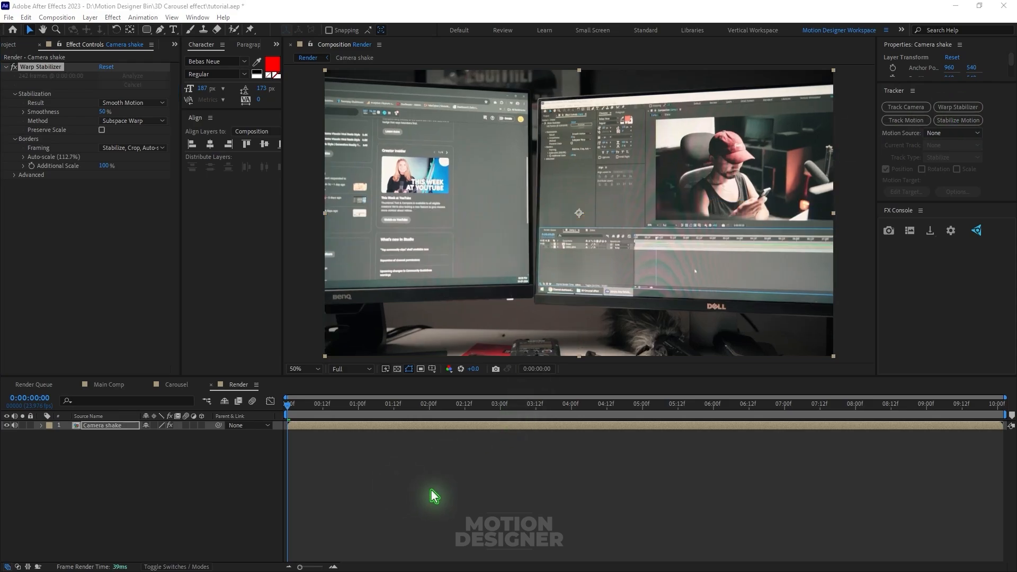
# Open the Camera shake pre-composition and replace its footage_2.mp4 layer with the Main Comp composition
pyautogui.doubleClick(93, 427)
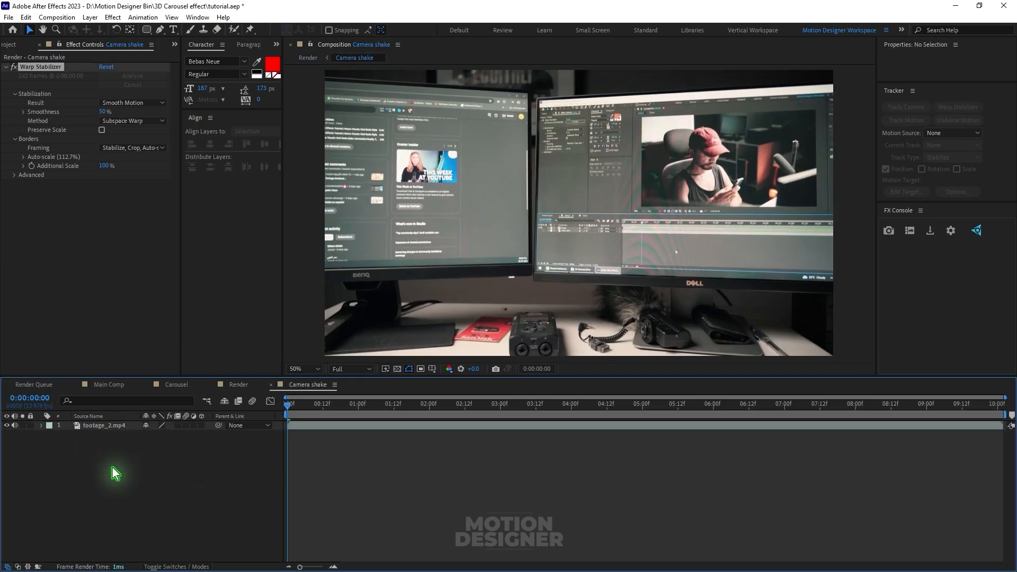
pyautogui.click(96, 427)
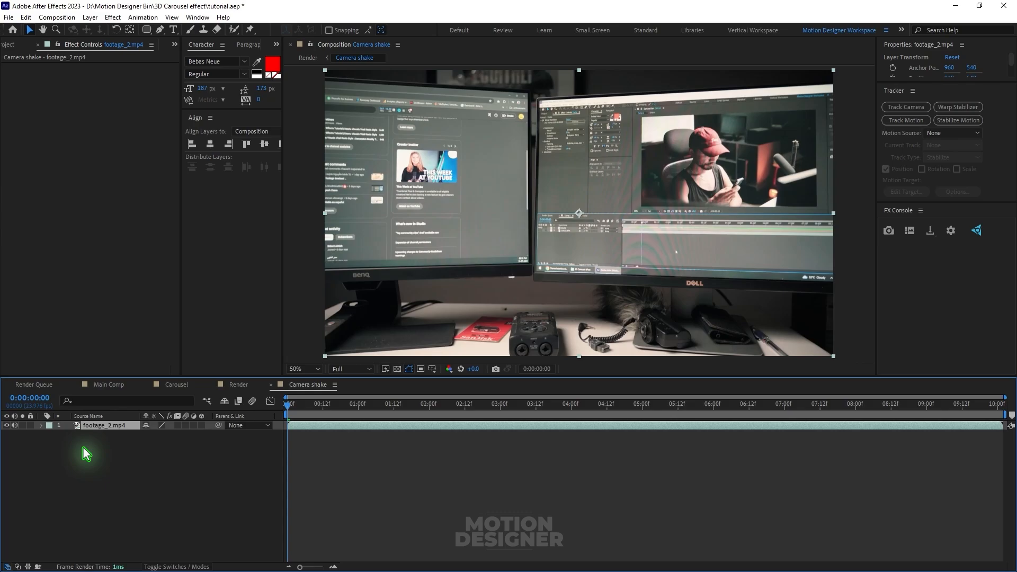
pyautogui.press('Delete')
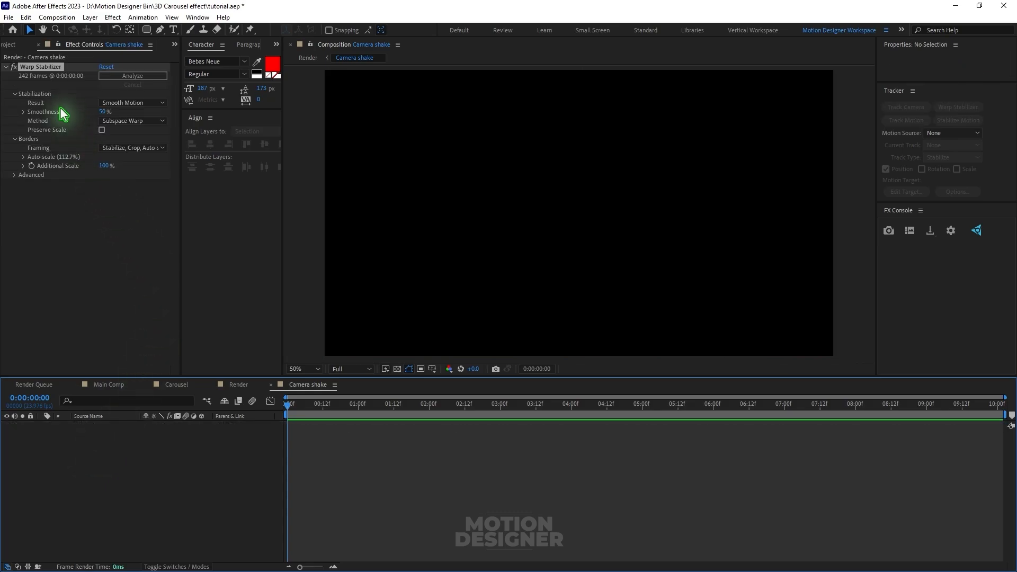
pyautogui.click(10, 44)
pyautogui.click(83, 259)
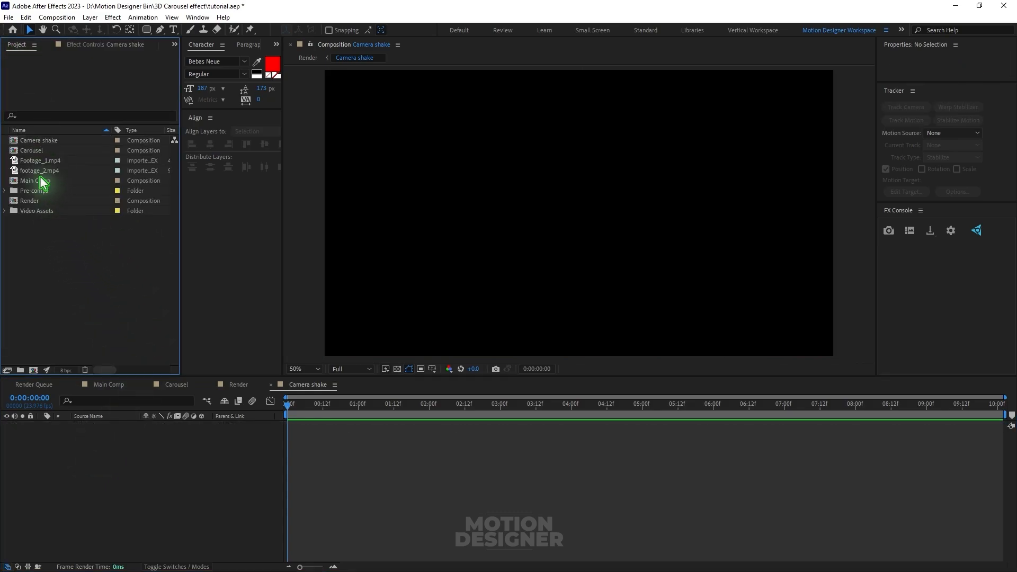
pyautogui.click(37, 180)
pyautogui.moveTo(46, 179); pyautogui.dragTo(211, 500)
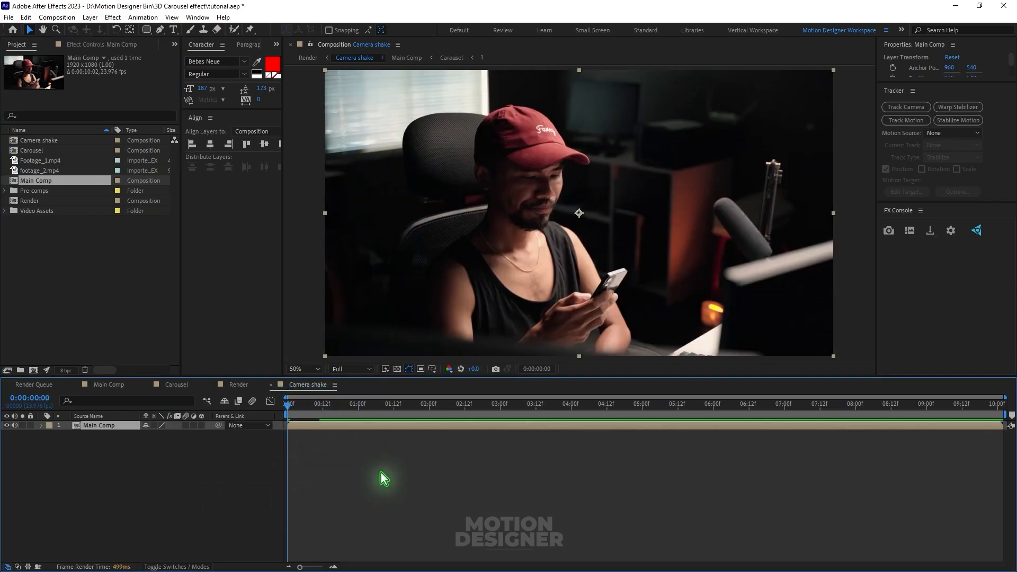
# Return to the Render composition and play a preview of the Camera shake layer's motion
pyautogui.click(238, 385)
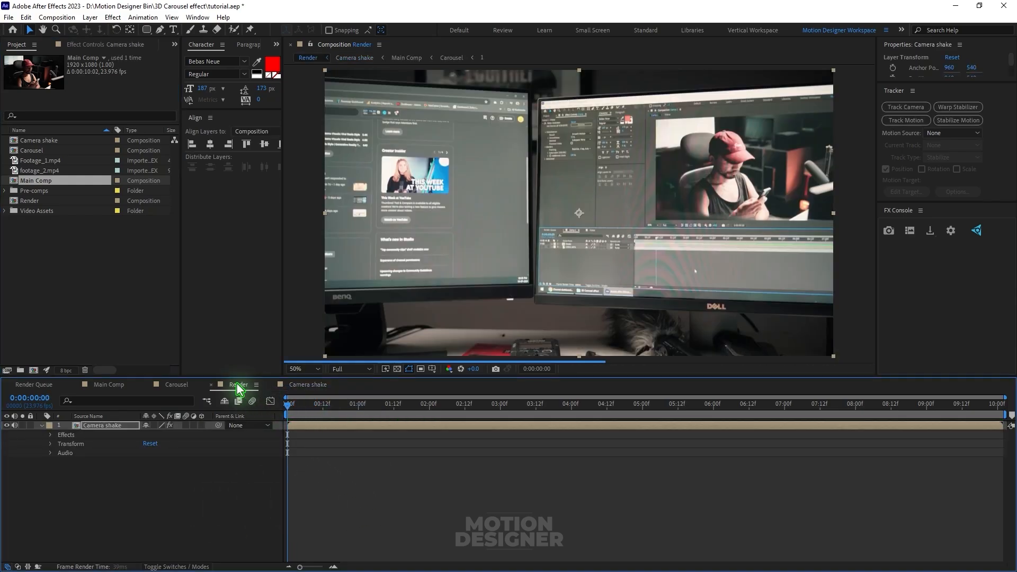
pyautogui.click(383, 500)
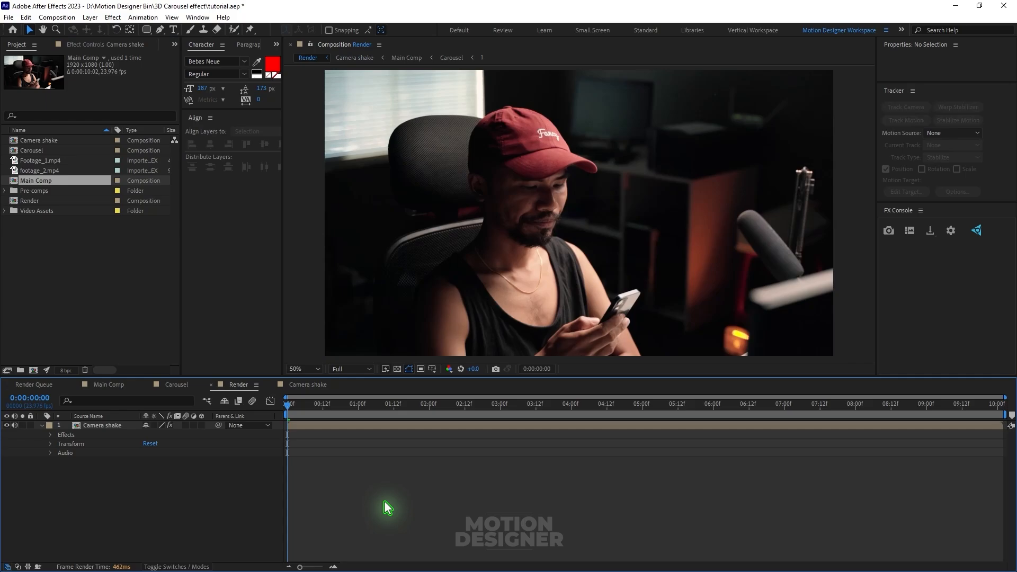
pyautogui.press('space')
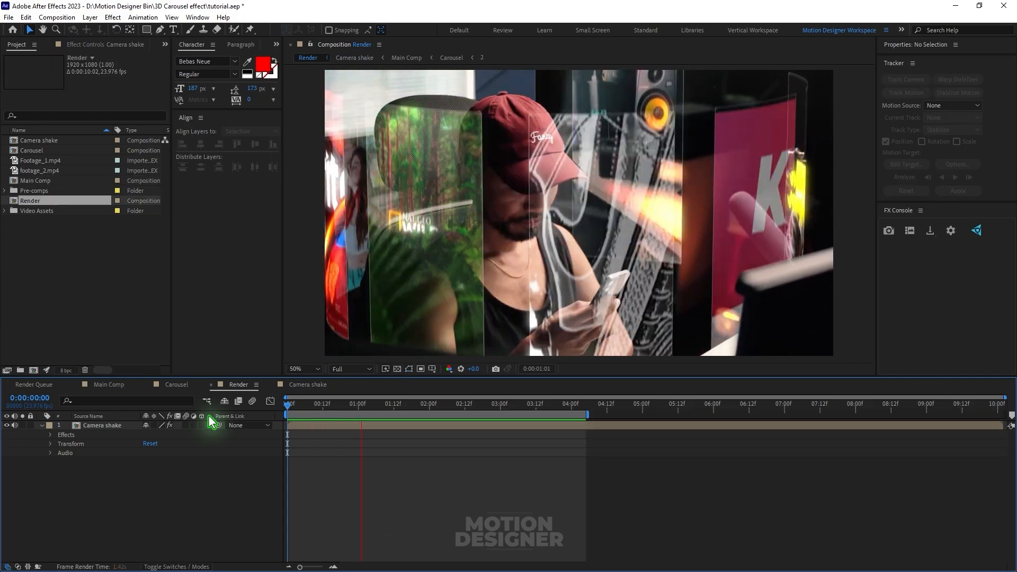